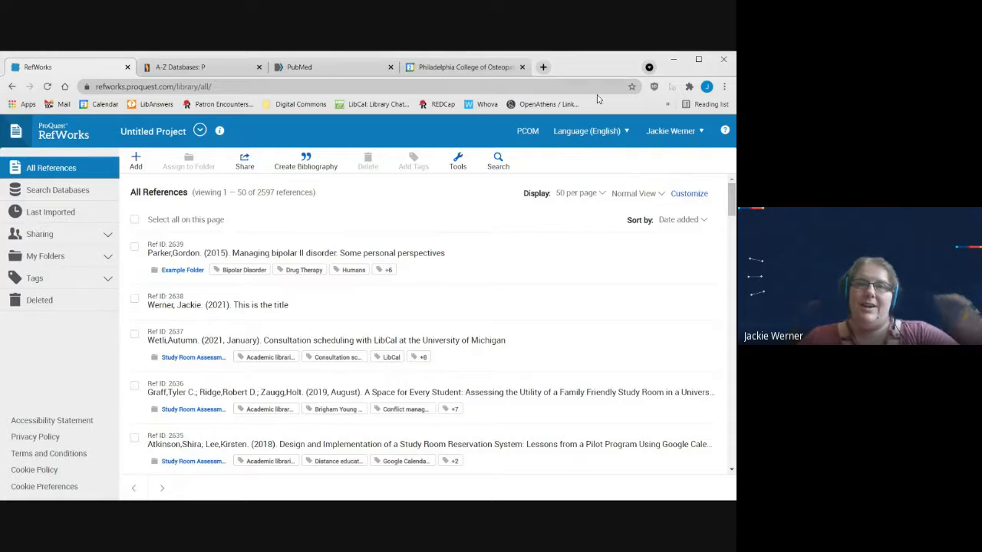
Step: Open RefWorks in a new browser tab through the account links on the PCOM Library website
click(543, 67)
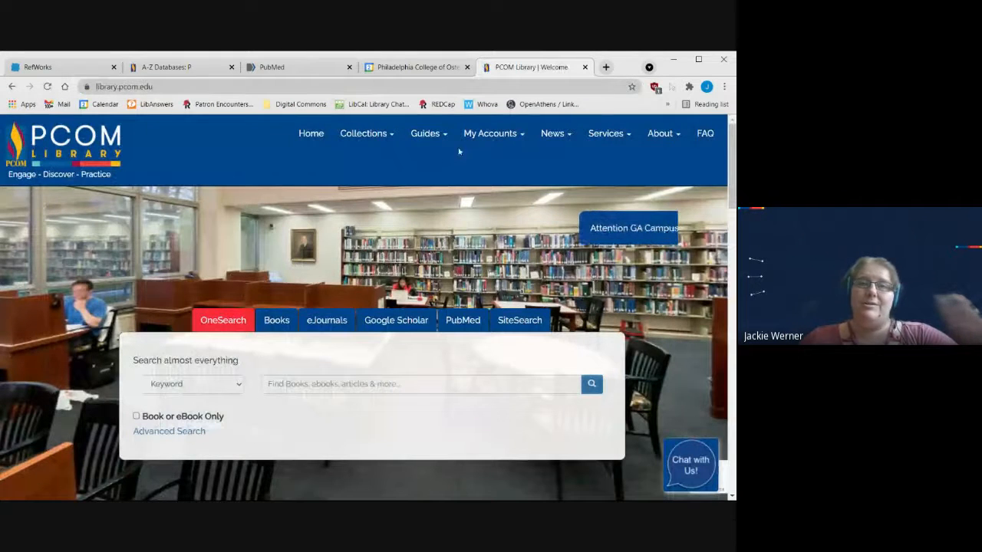
click(496, 140)
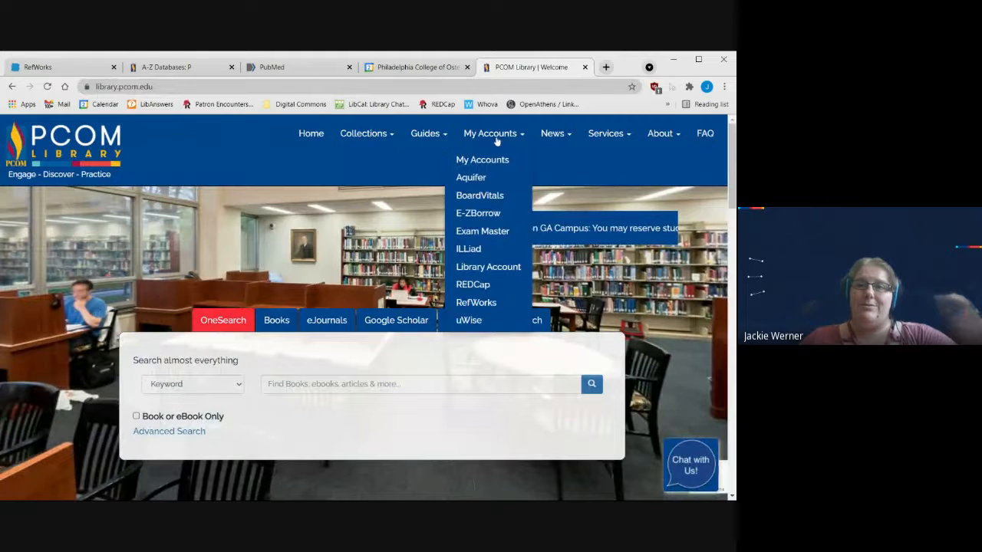
click(476, 303)
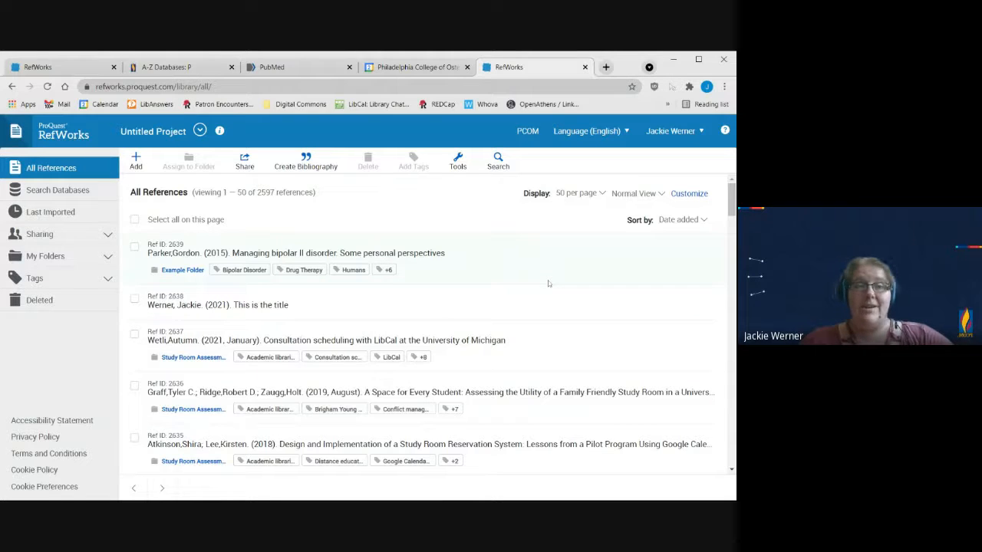
Step: Open the reference "Managing bipolar II disorder: Some personal perspectives" and examine its abstract, tags, publication details and notes
click(475, 263)
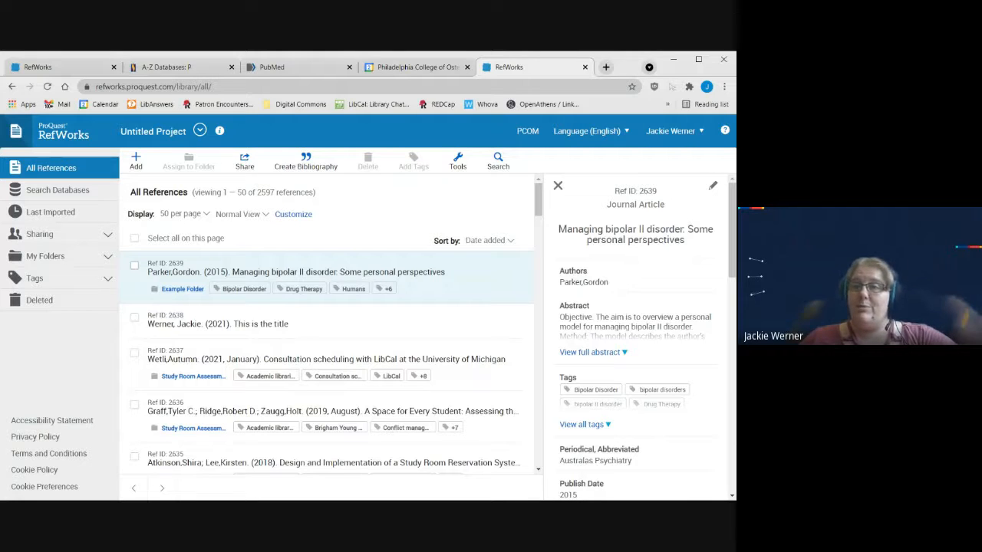
scroll(640, 292, down, 1)
scroll(640, 307, up, 1)
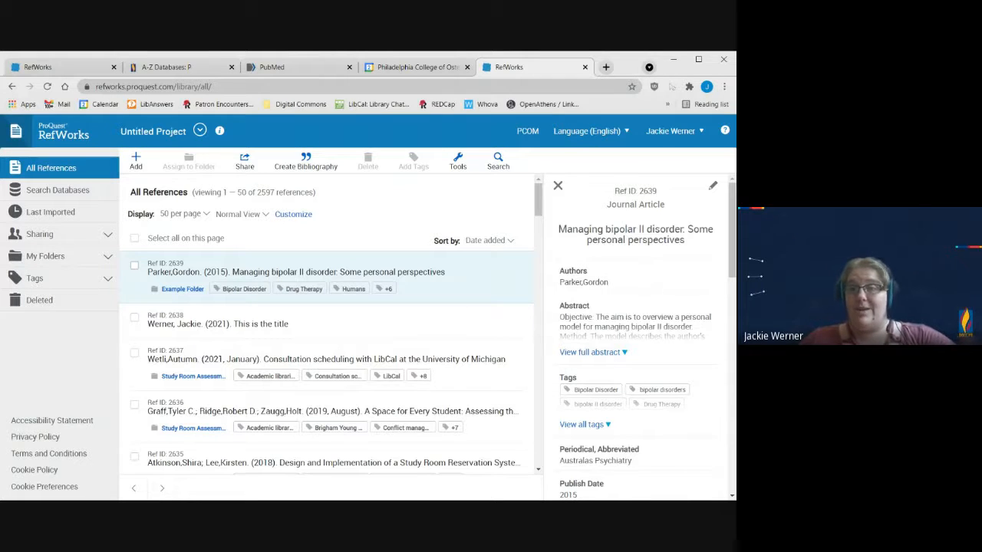
scroll(619, 323, down, 1)
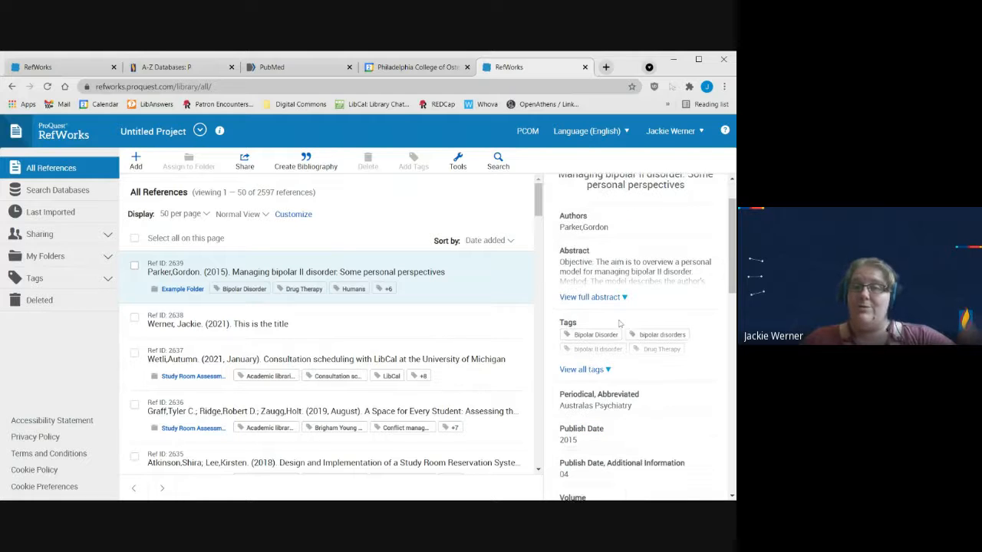
scroll(619, 324, down, 3)
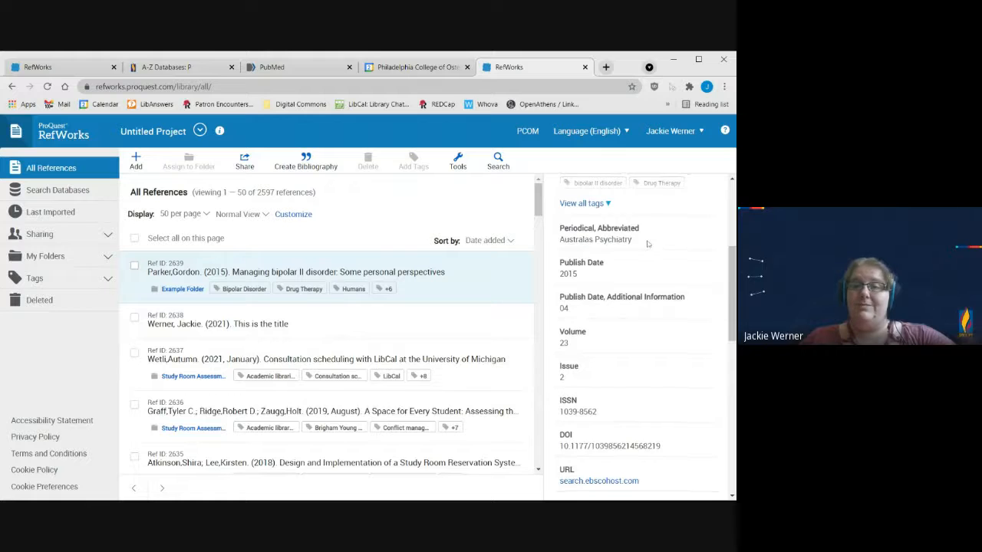
scroll(652, 244, down, 5)
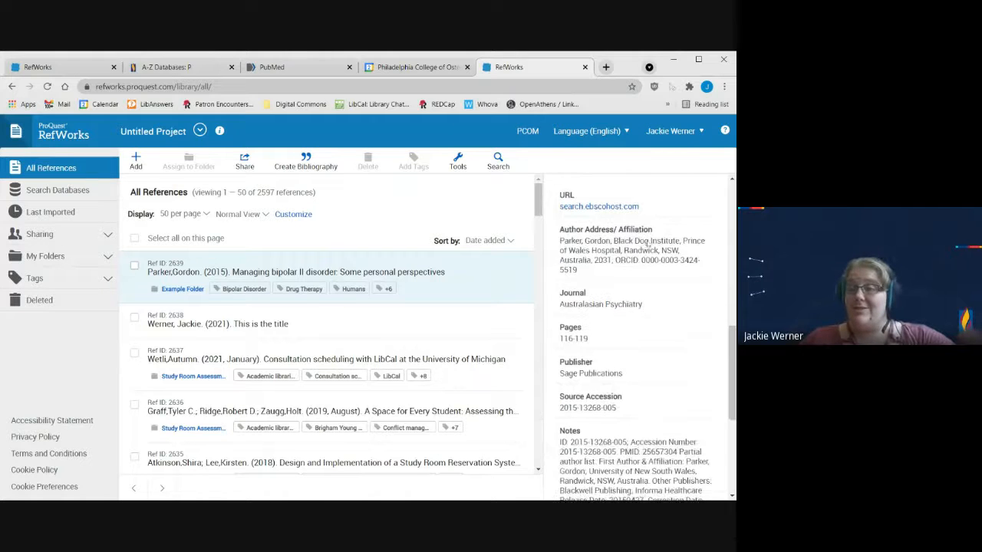
scroll(648, 244, down, 5)
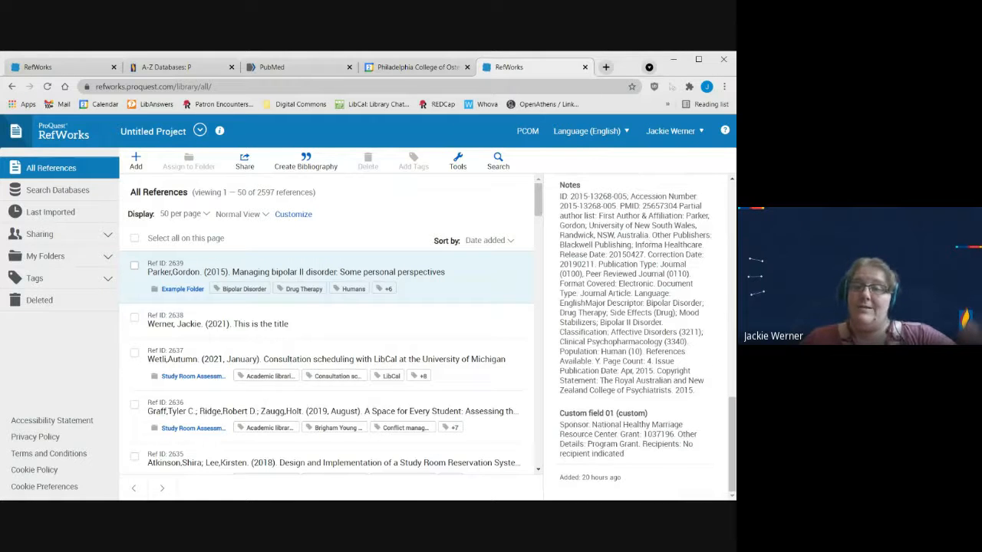
scroll(637, 337, up, 3)
scroll(658, 430, up, 8)
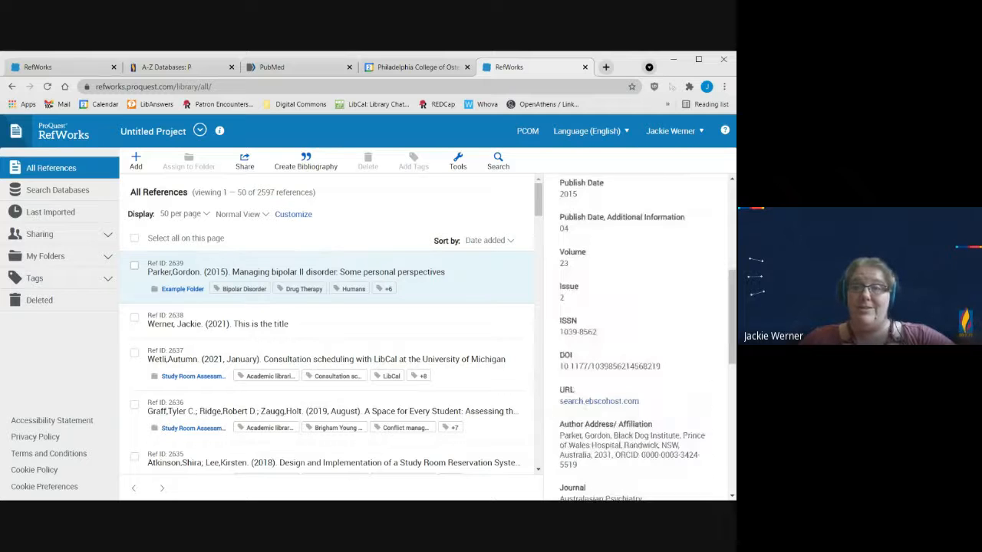
scroll(660, 431, down, 1)
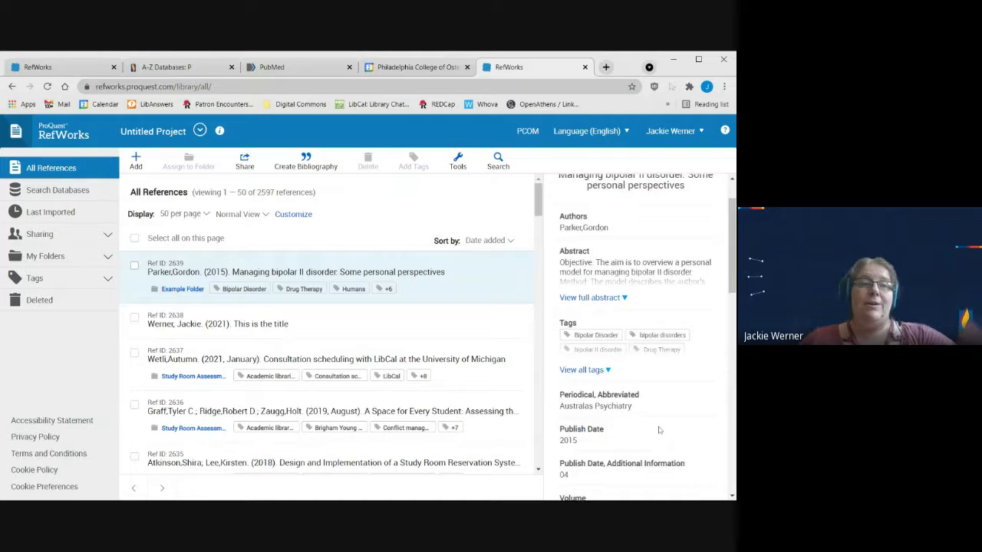
scroll(660, 430, up, 1)
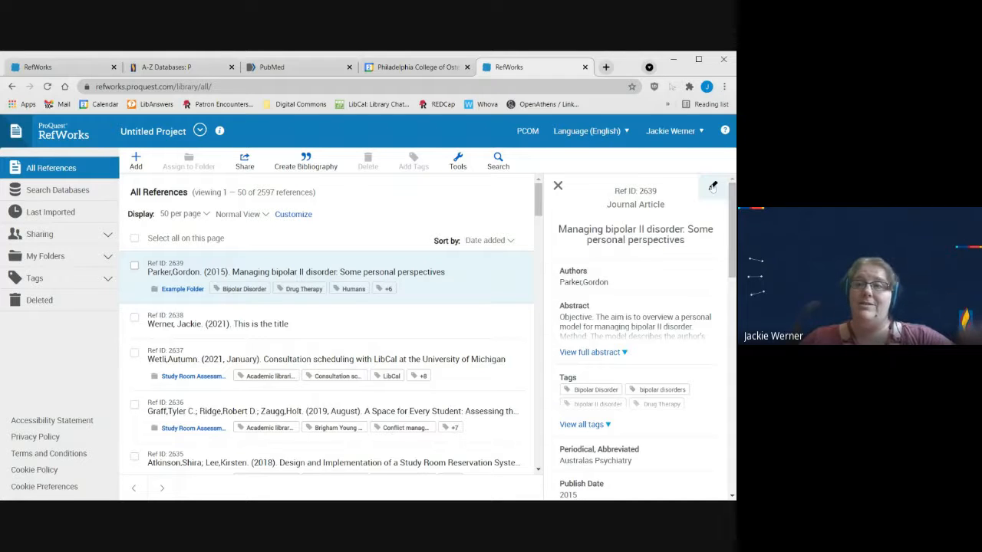
Step: Open the bipolar II disorder reference for editing, review its tags and publication fields, then save and close it
click(713, 188)
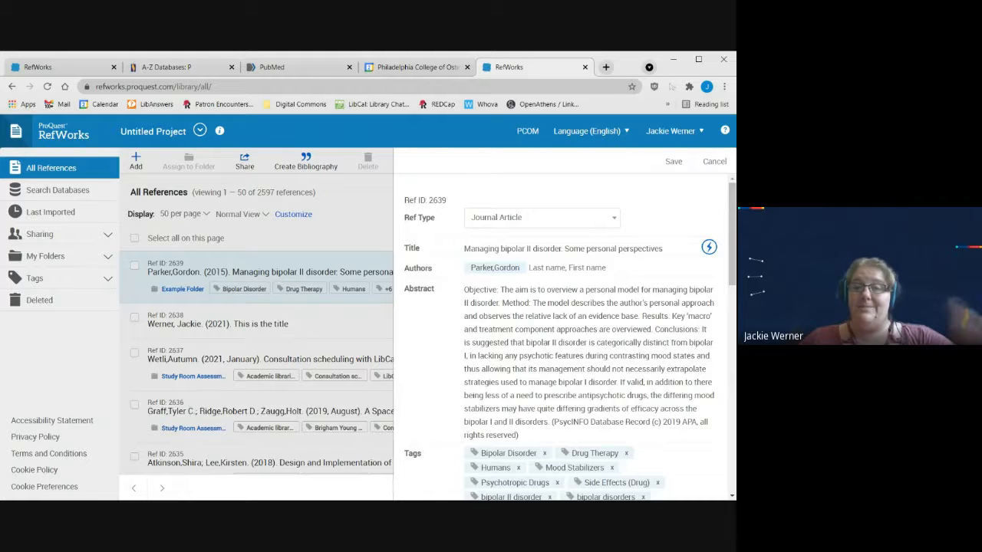
scroll(593, 235, down, 3)
scroll(543, 316, down, 1)
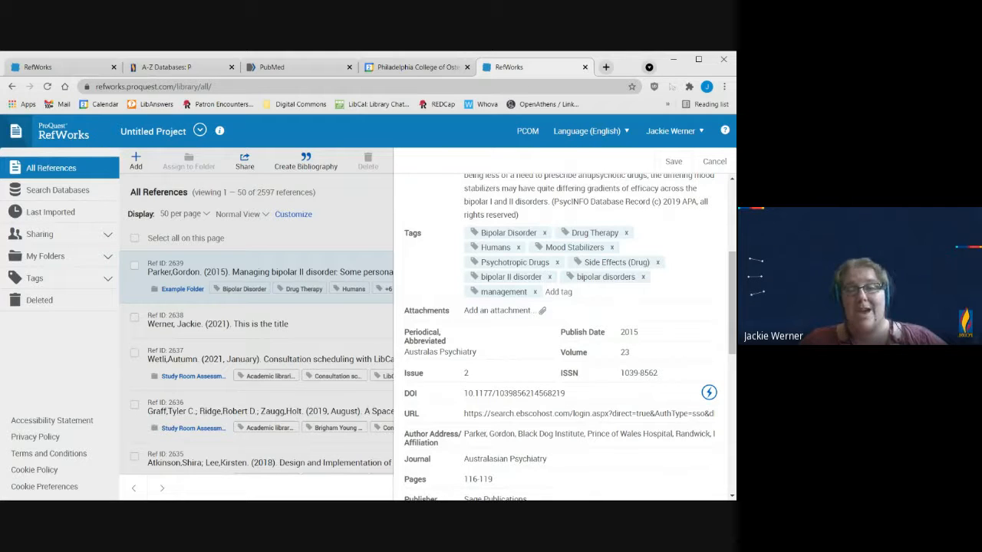
scroll(563, 337, up, 5)
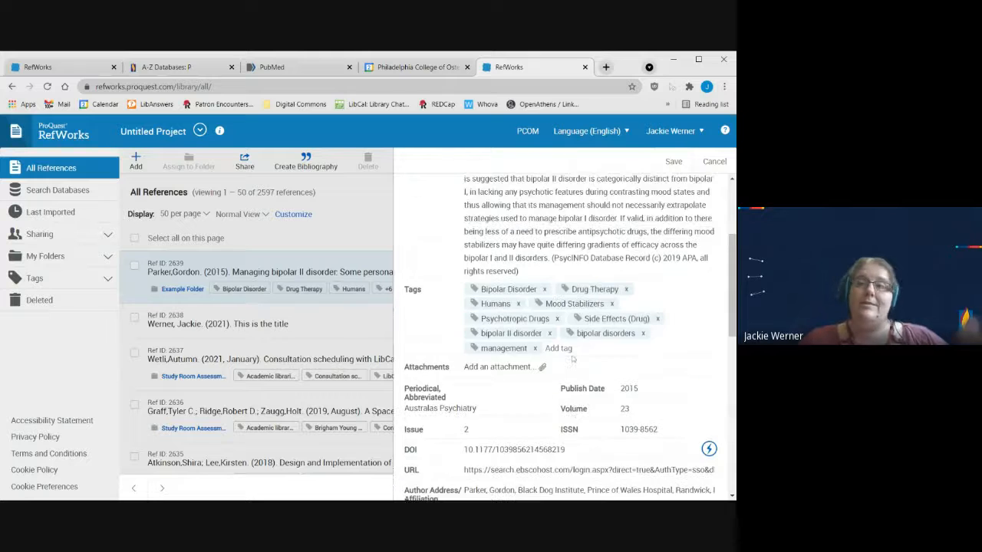
scroll(655, 187, down, 5)
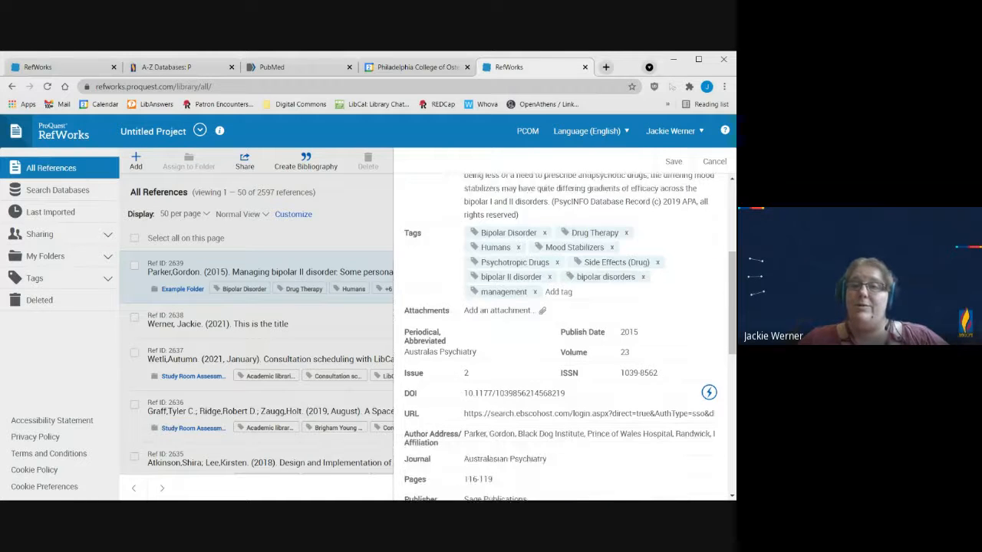
scroll(655, 187, up, 5)
click(672, 162)
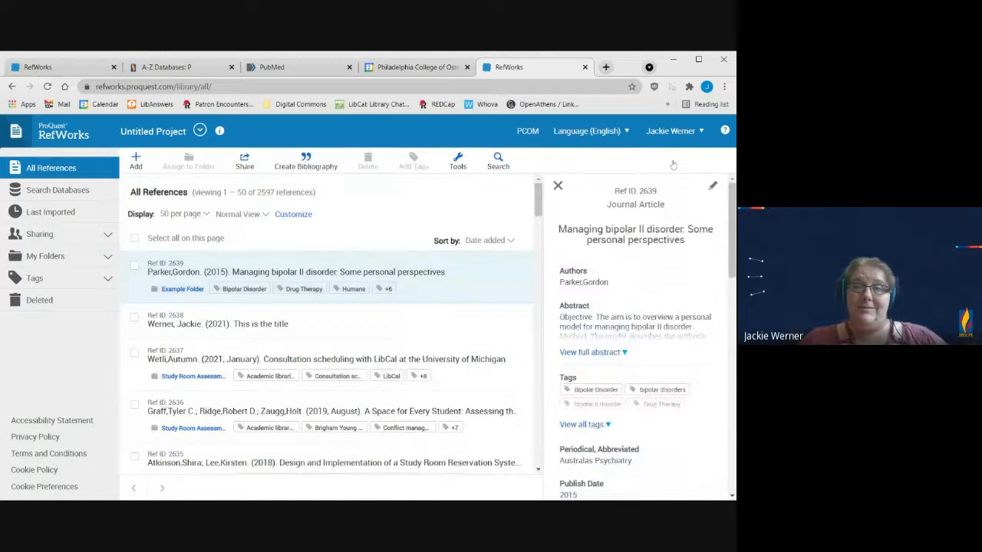
click(558, 186)
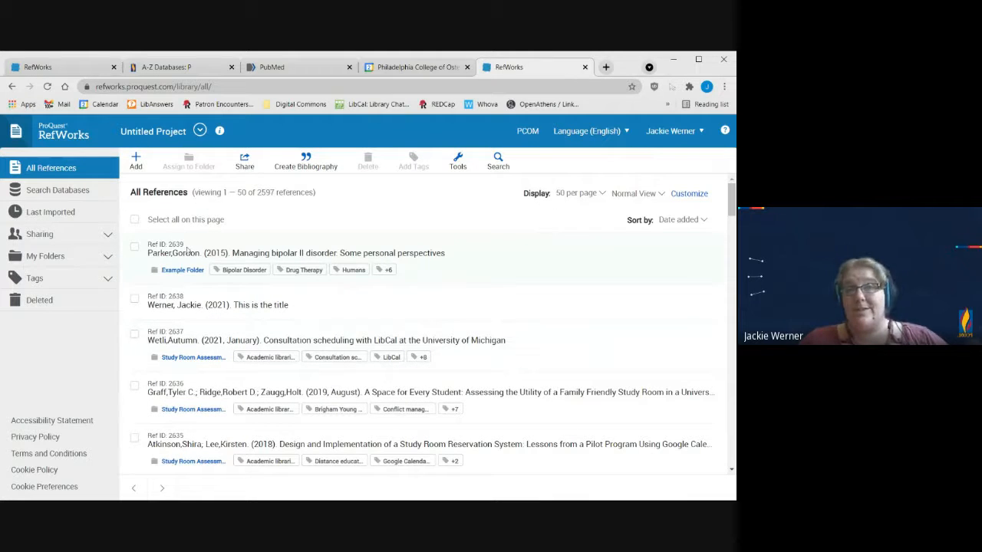
Step: Start a new manually entered reference with the Journal Article type
click(136, 162)
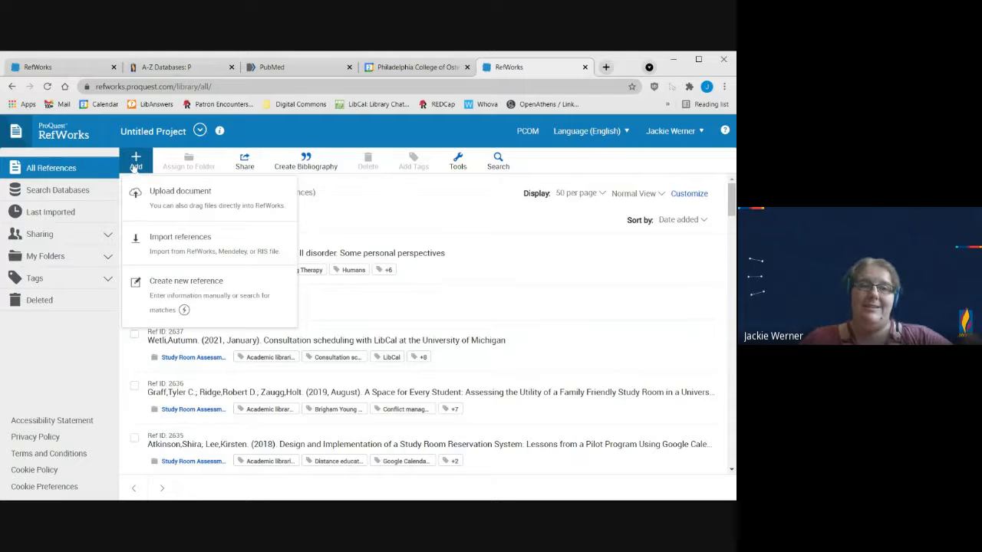
click(235, 305)
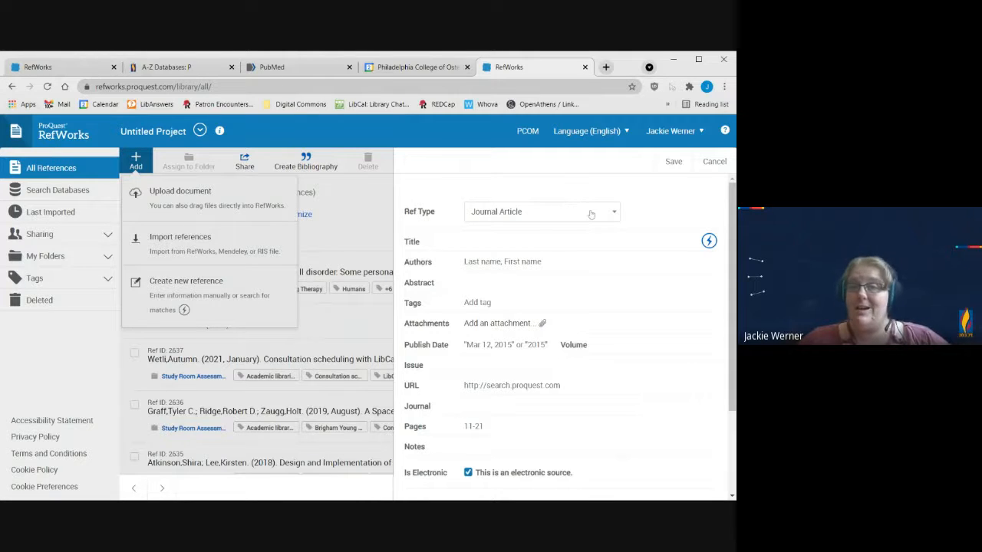
click(651, 197)
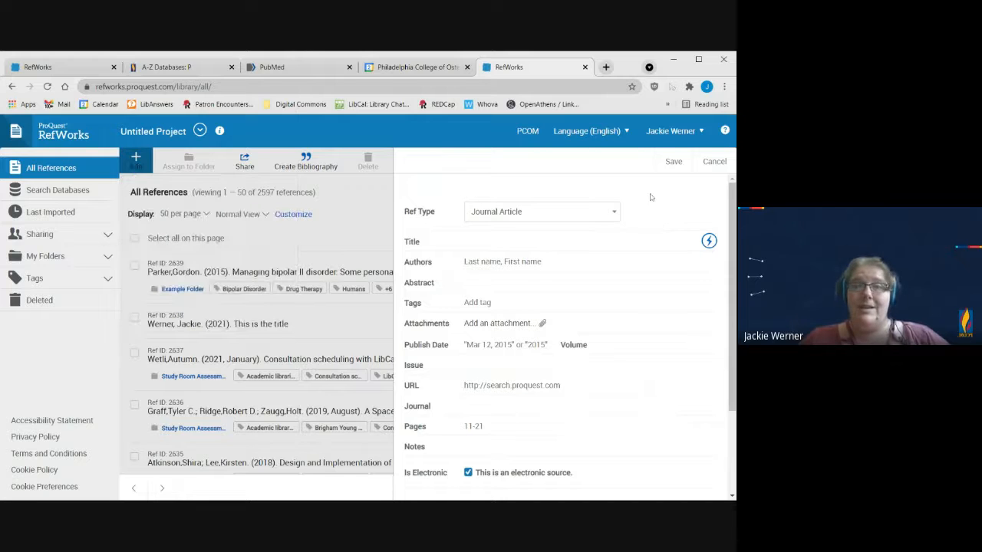
Step: Examine the blank journal article form, checking the authors, issue, journal, URL and pages fields
scroll(624, 275, down, 1)
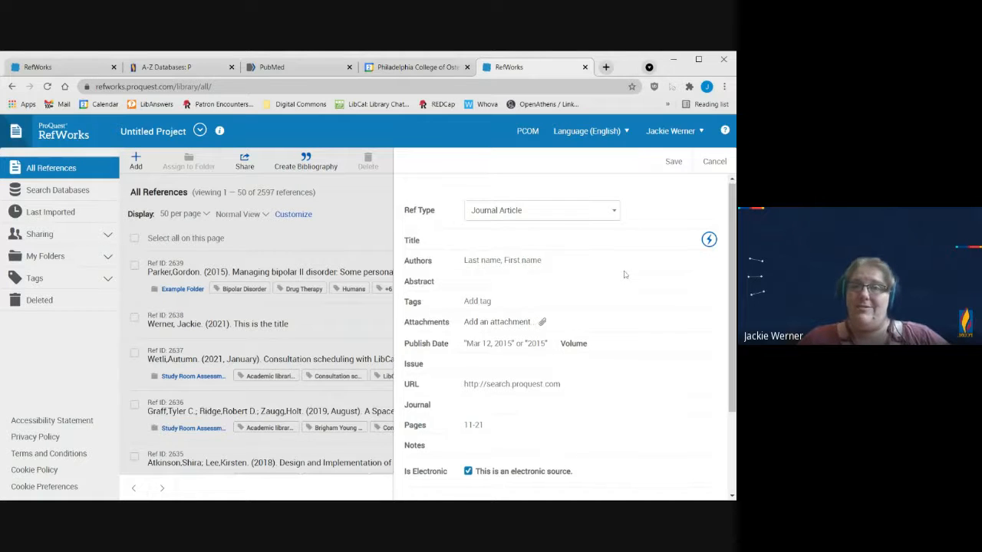
scroll(624, 275, down, 2)
scroll(537, 253, up, 2)
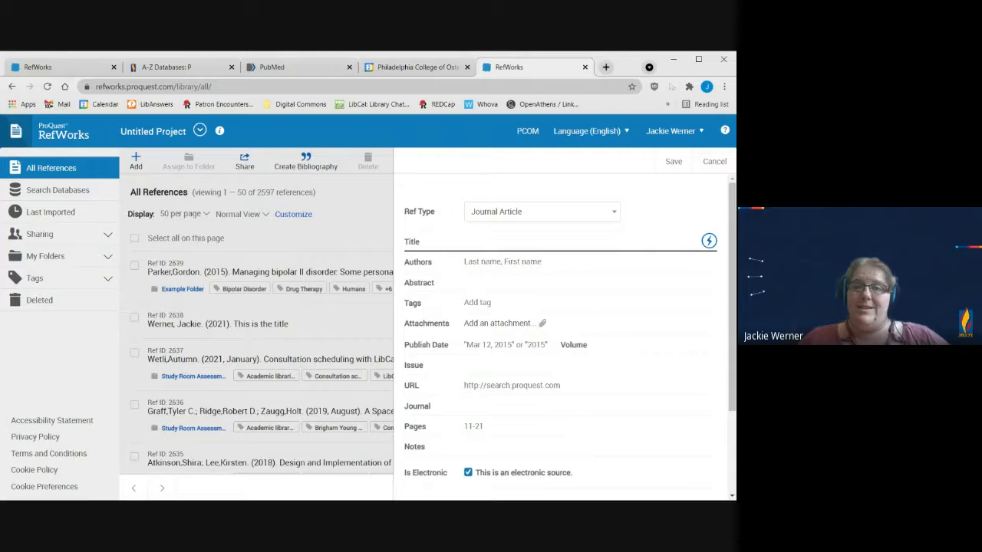
click(525, 262)
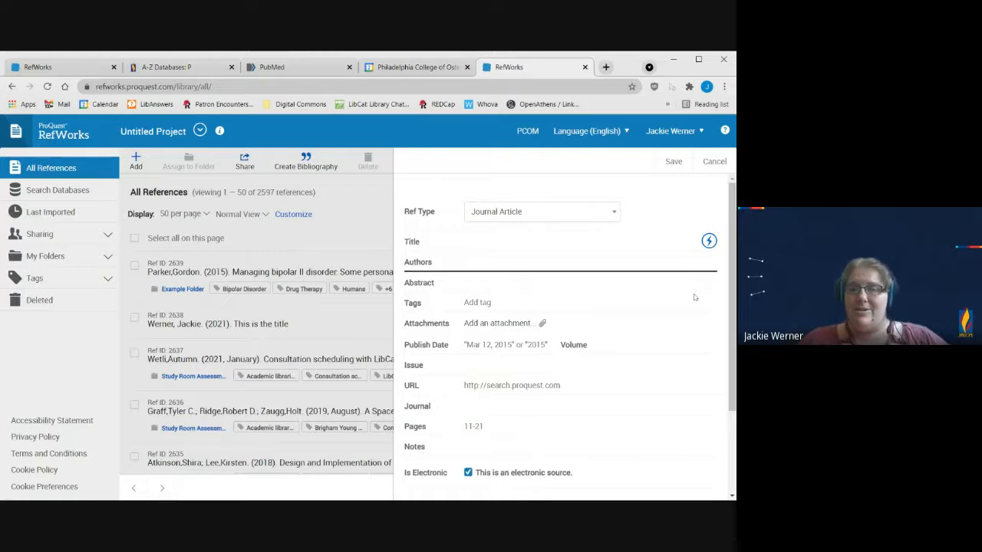
scroll(525, 261, down, 2)
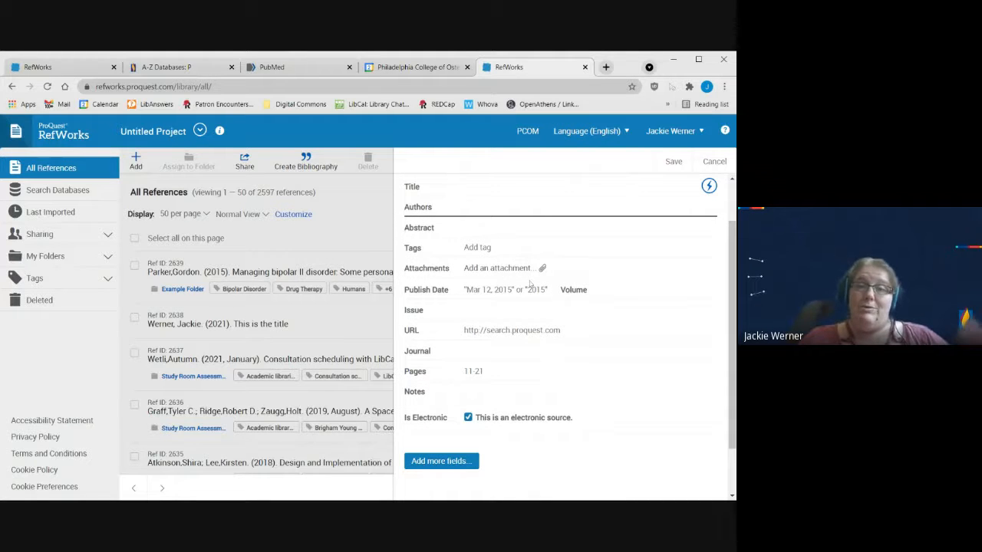
click(491, 350)
click(492, 330)
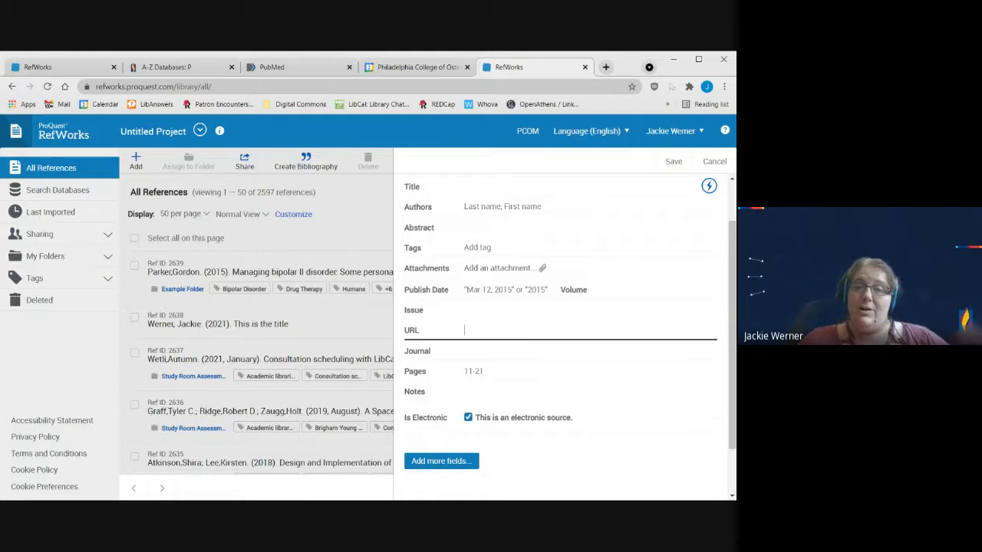
click(487, 371)
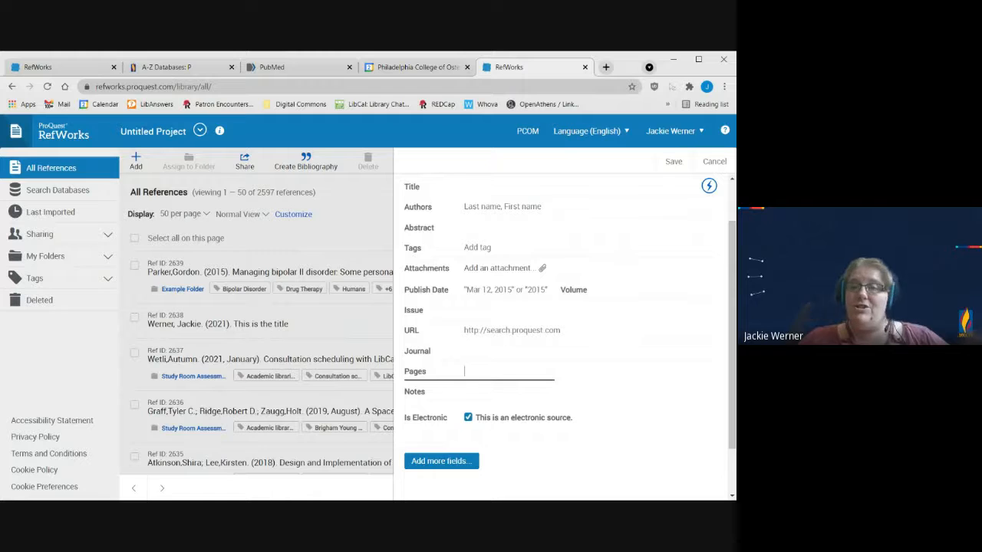
scroll(563, 330, up, 1)
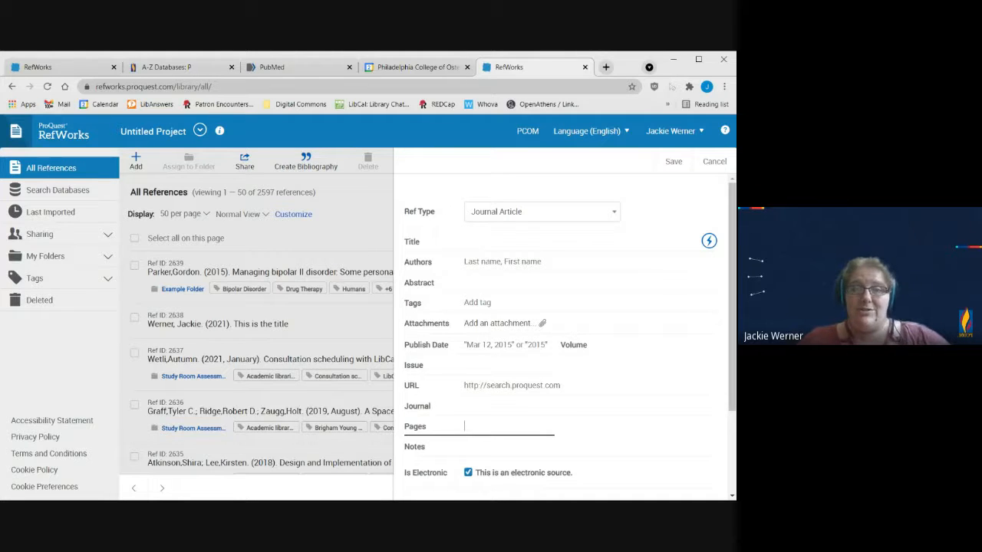
Step: Set the new reference's title to "covid in adolescents", find matching references by title and look through the suggestions
click(491, 242)
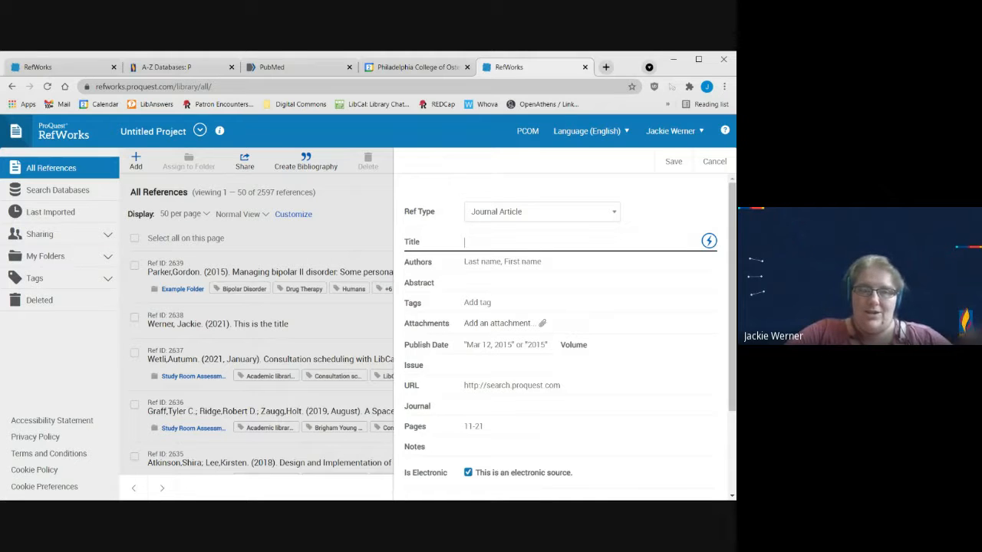
text(cpv)
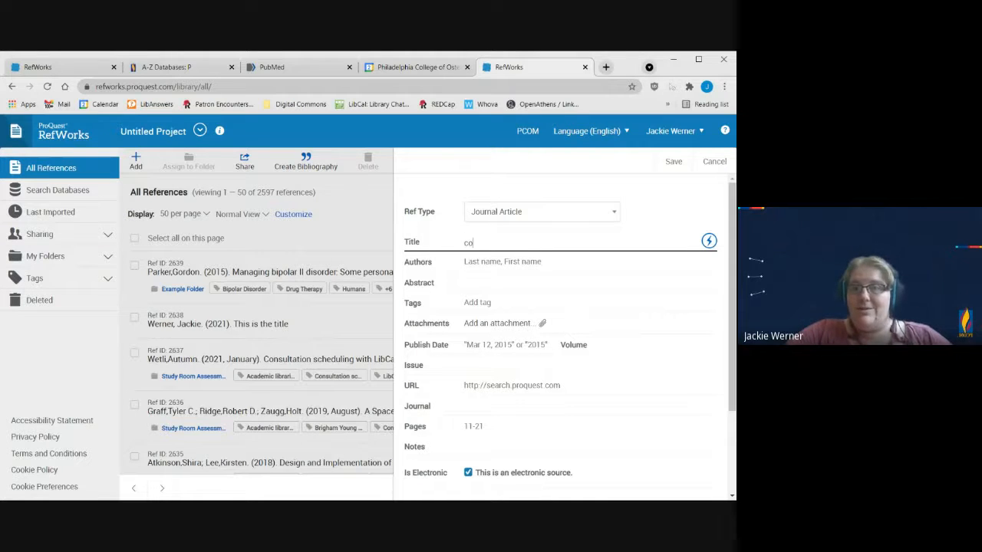
key(BackSpace)
key(BackSpace)
text(ovid in adoles)
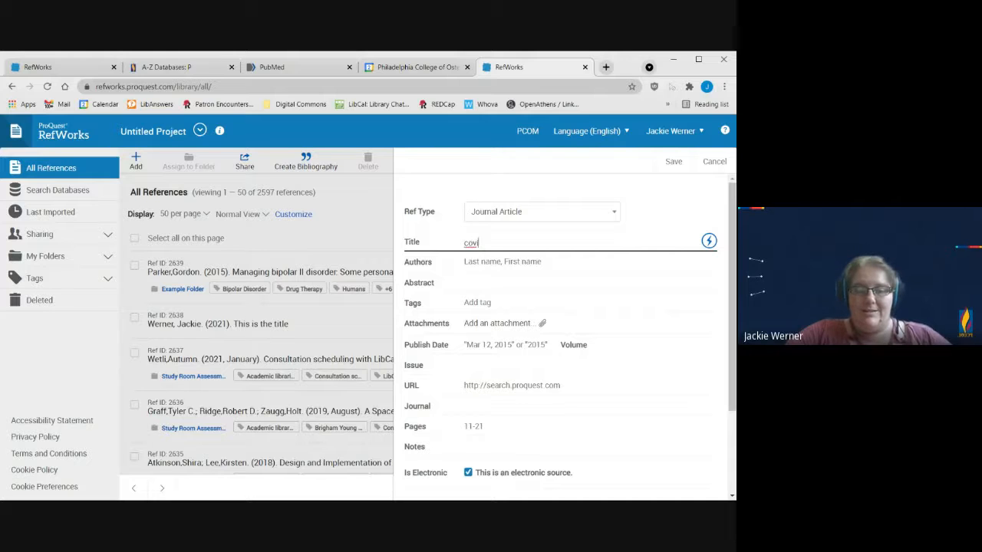
text(cents)
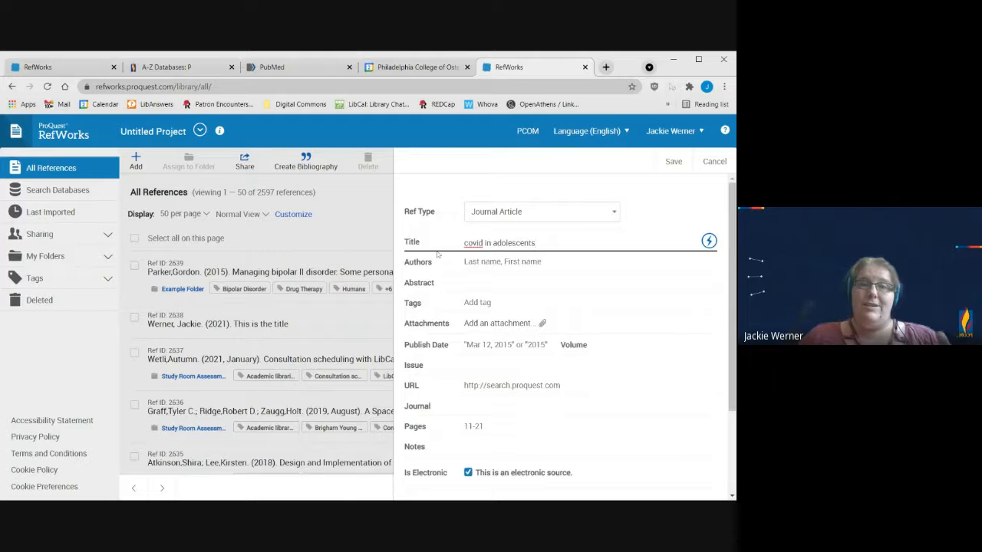
click(708, 241)
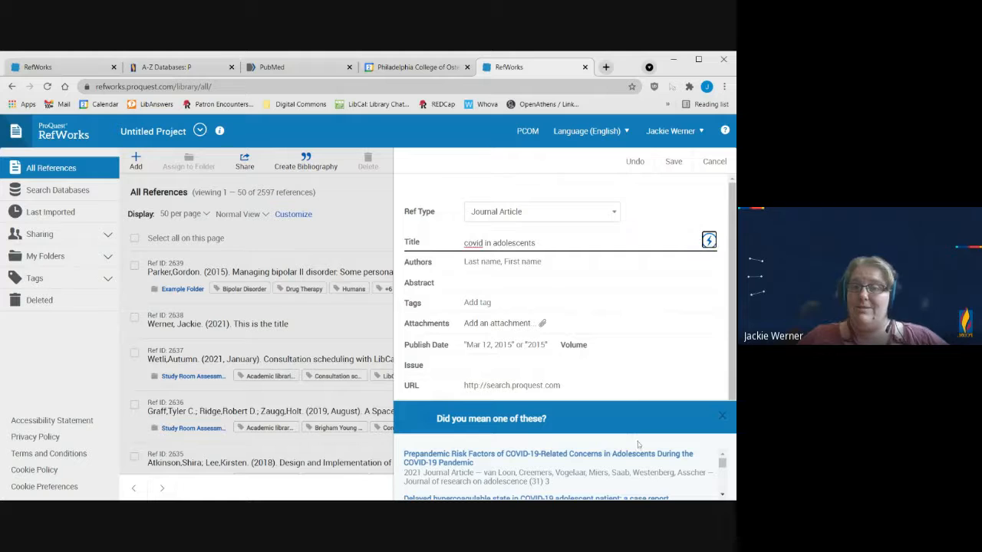
scroll(595, 467, down, 1)
scroll(596, 466, down, 4)
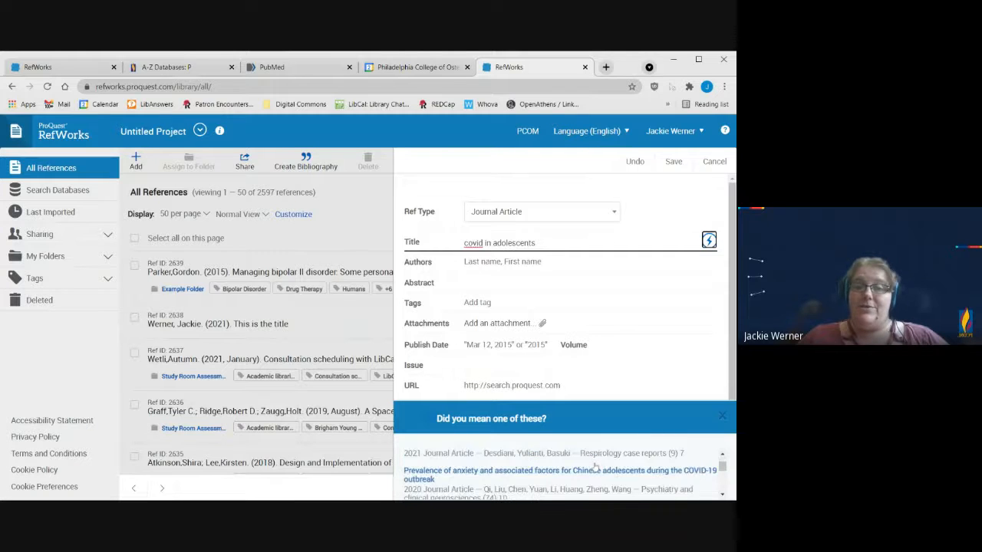
scroll(601, 473, up, 3)
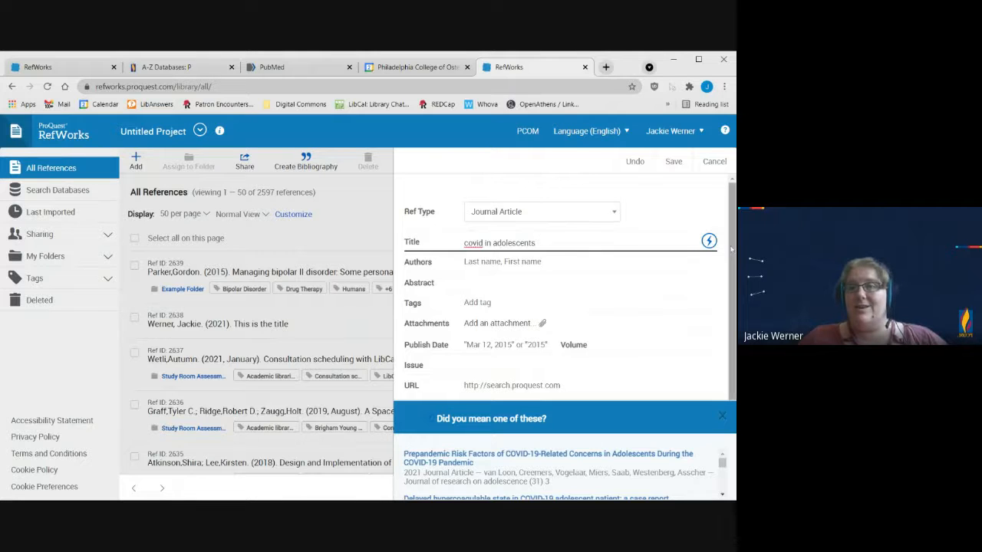
Step: Fill the new reference from the suggested match "Prepandemic Risk Factors of COVID-19-Related Concerns in Adolescents During the COVID-19 Pandemic" and save it
click(660, 457)
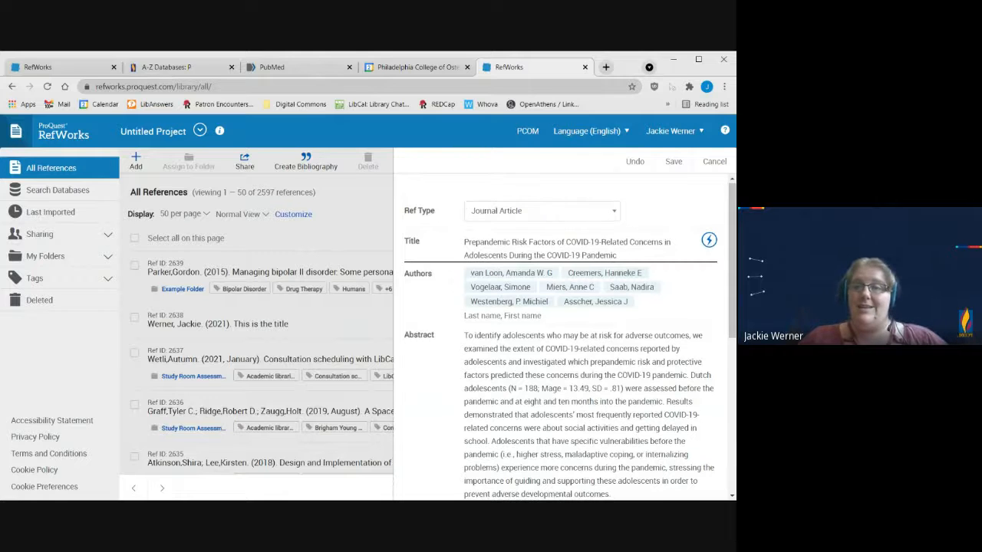
scroll(582, 390, down, 10)
scroll(583, 391, up, 10)
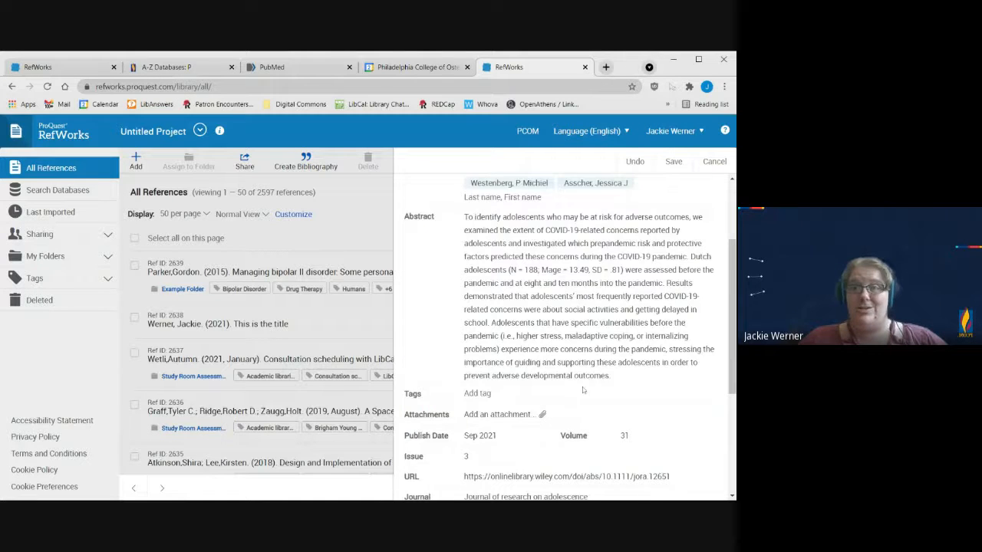
click(673, 161)
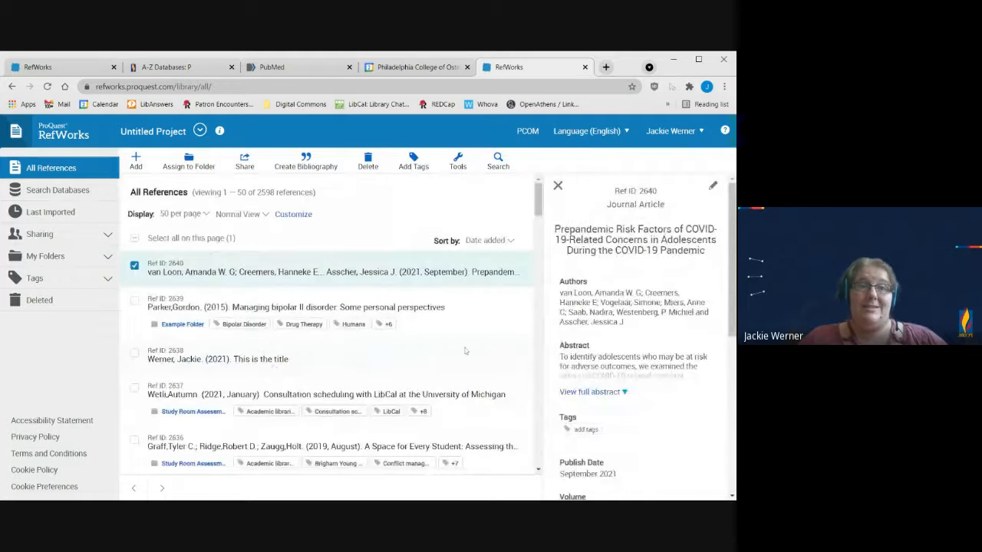
Step: Start another new reference, examine the list of available reference types, and cancel without saving
click(136, 159)
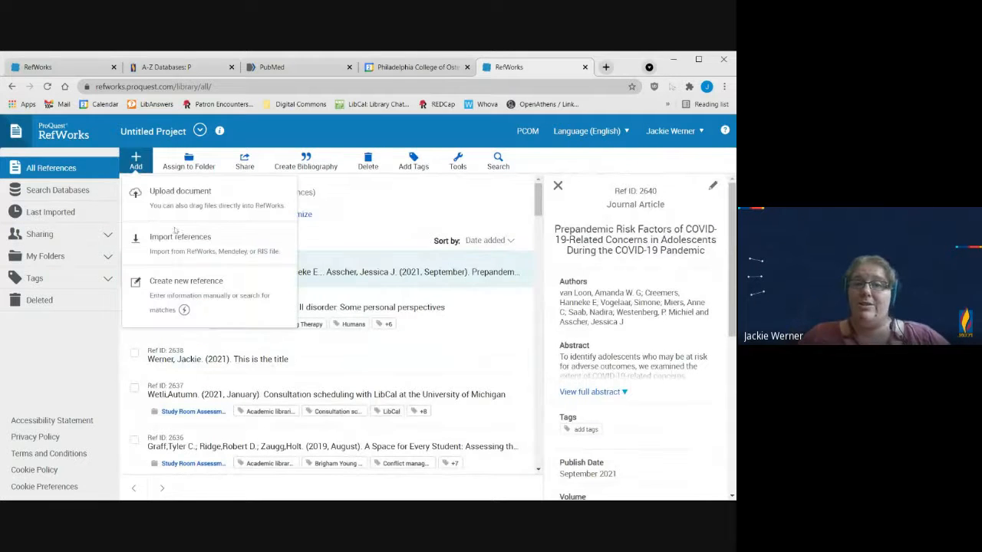
click(201, 299)
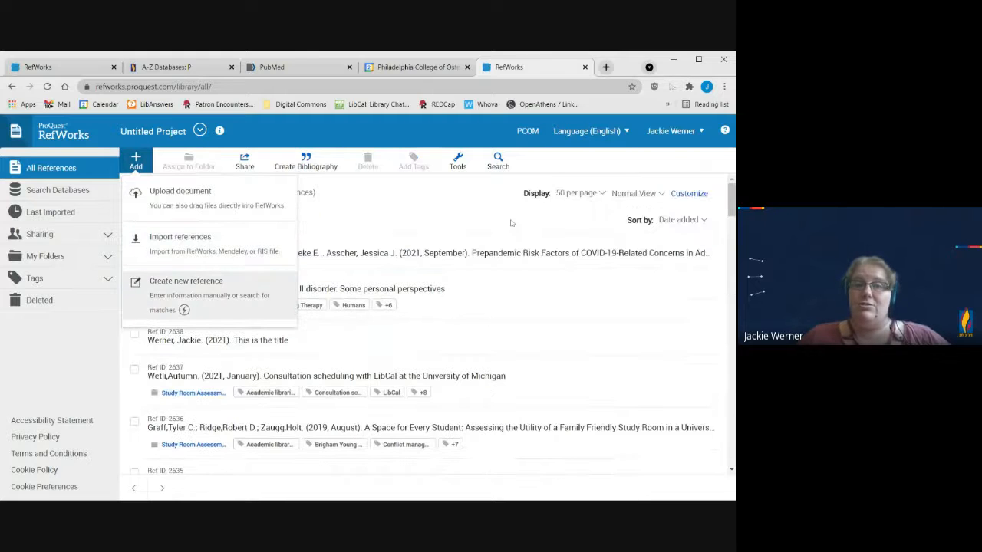
click(612, 214)
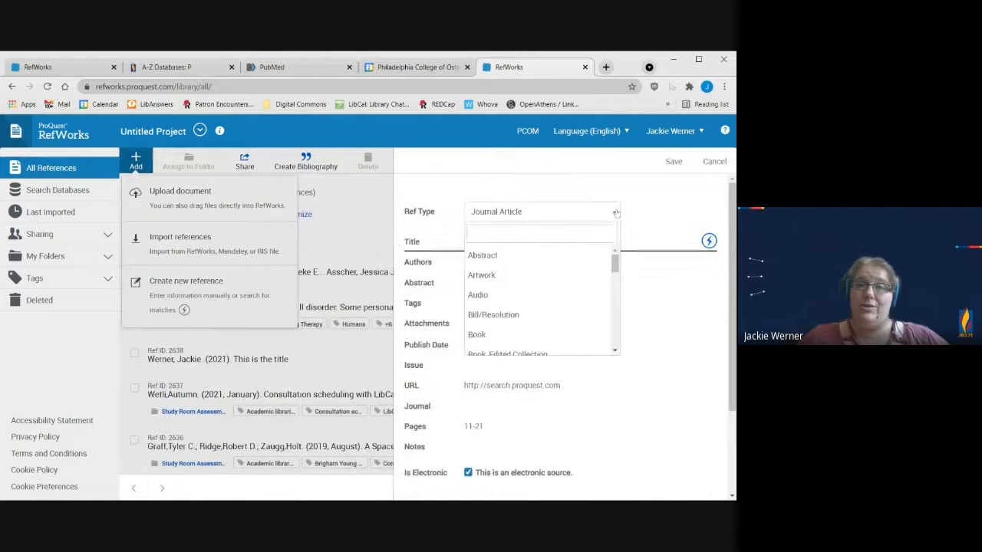
scroll(545, 310, down, 1)
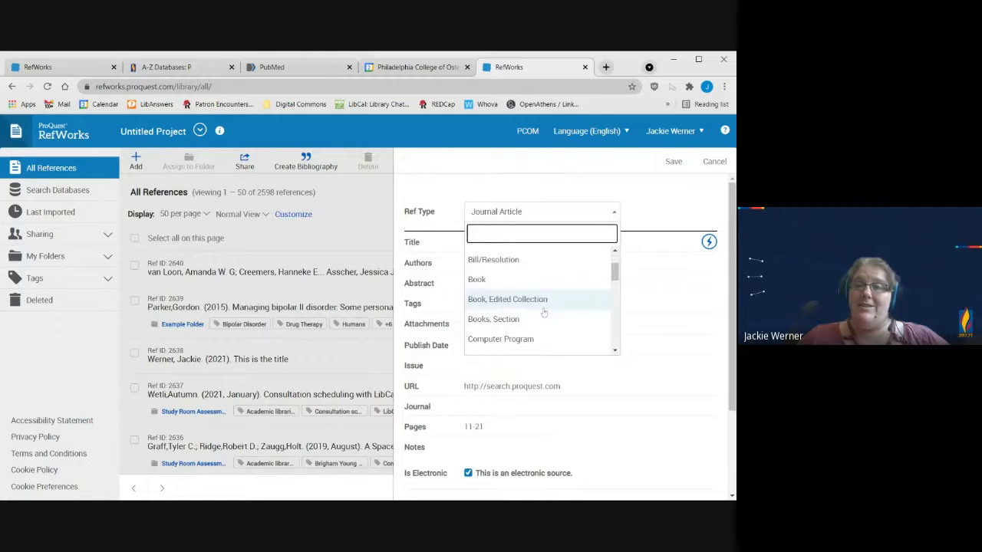
scroll(522, 310, down, 3)
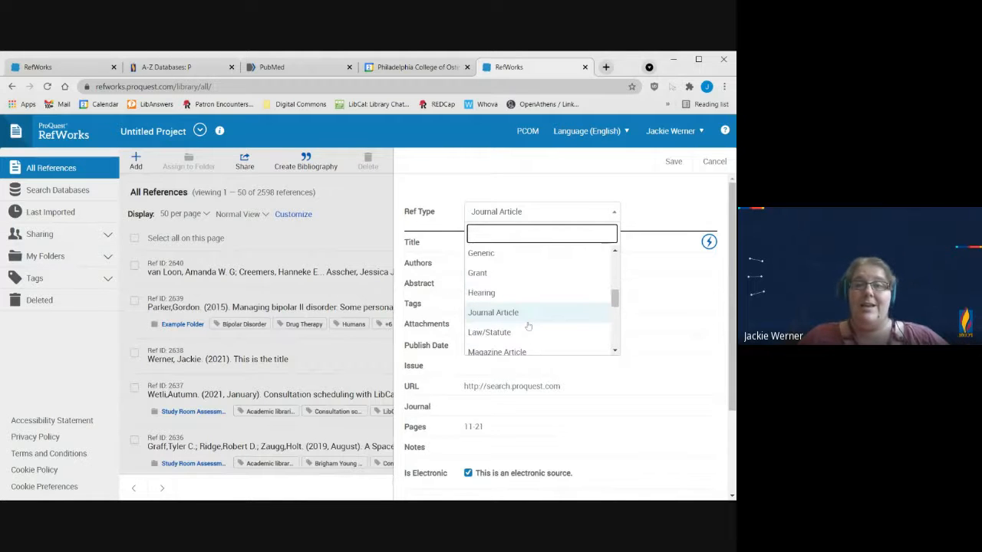
scroll(526, 317, up, 2)
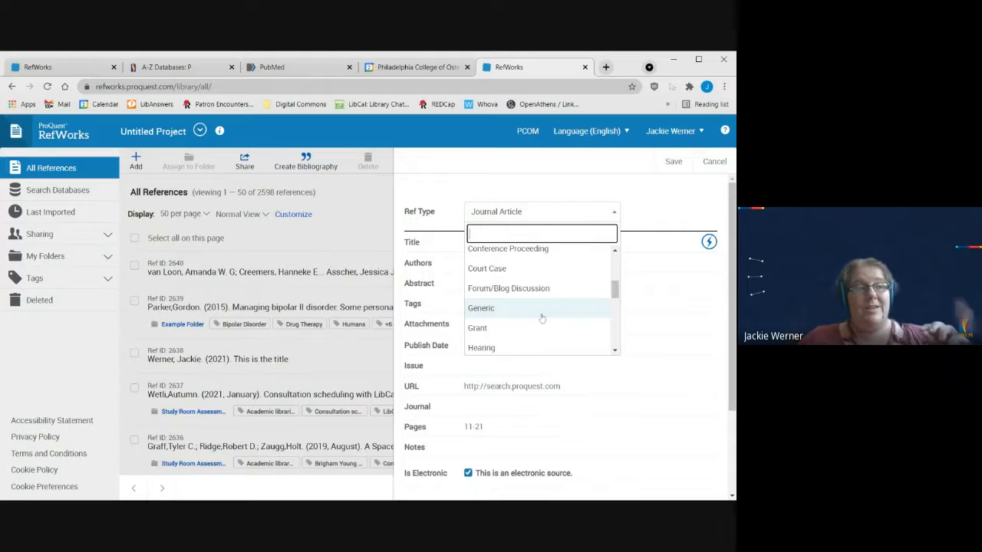
scroll(542, 317, down, 3)
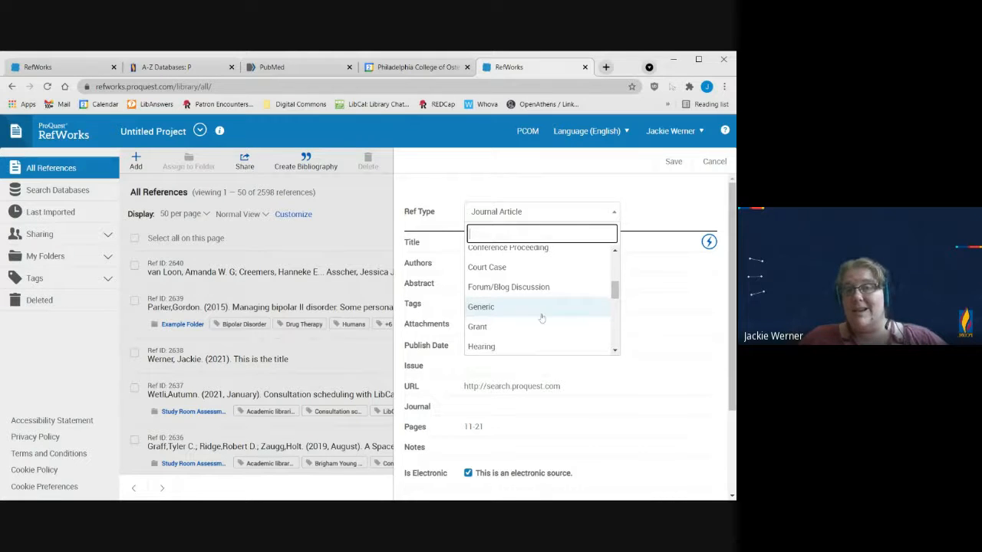
scroll(541, 317, down, 1)
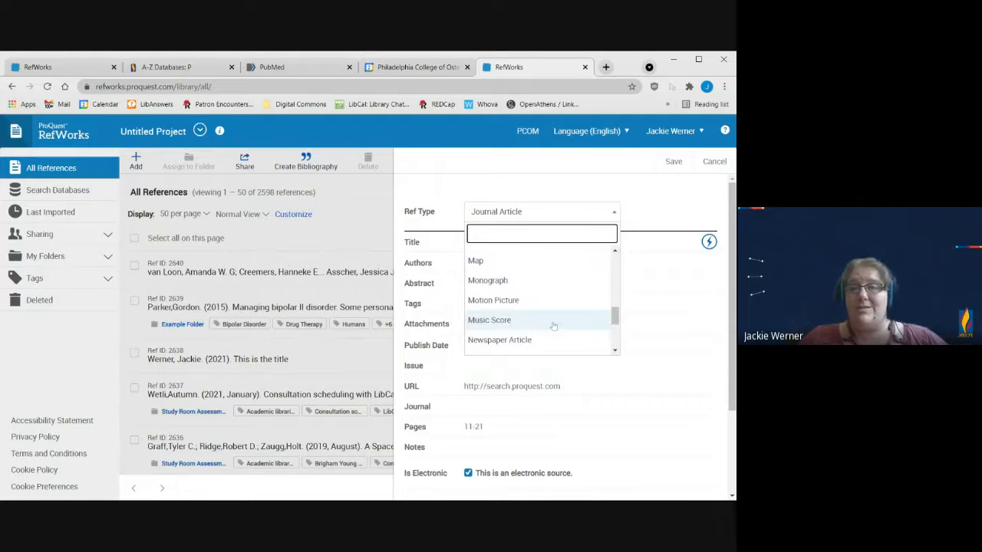
scroll(553, 326, down, 2)
click(662, 204)
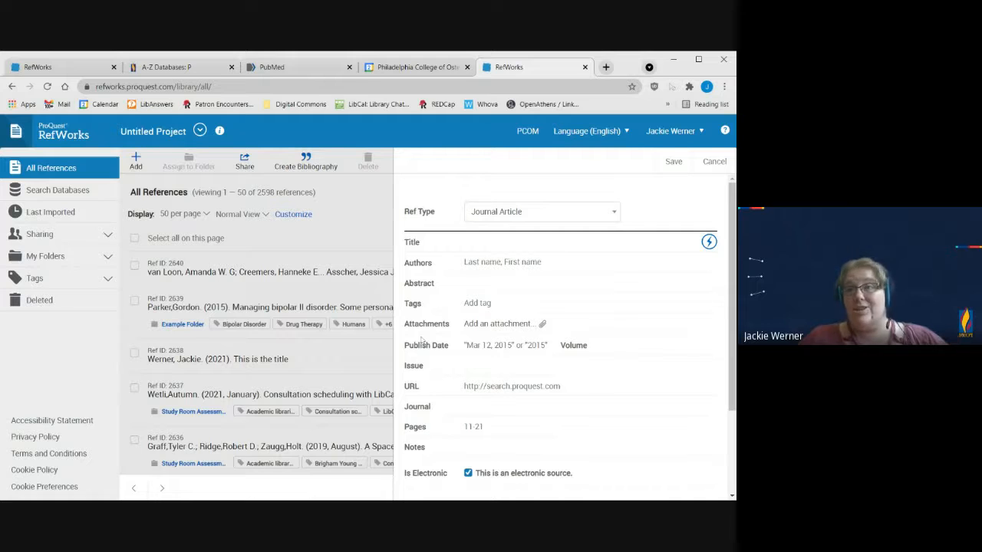
click(714, 161)
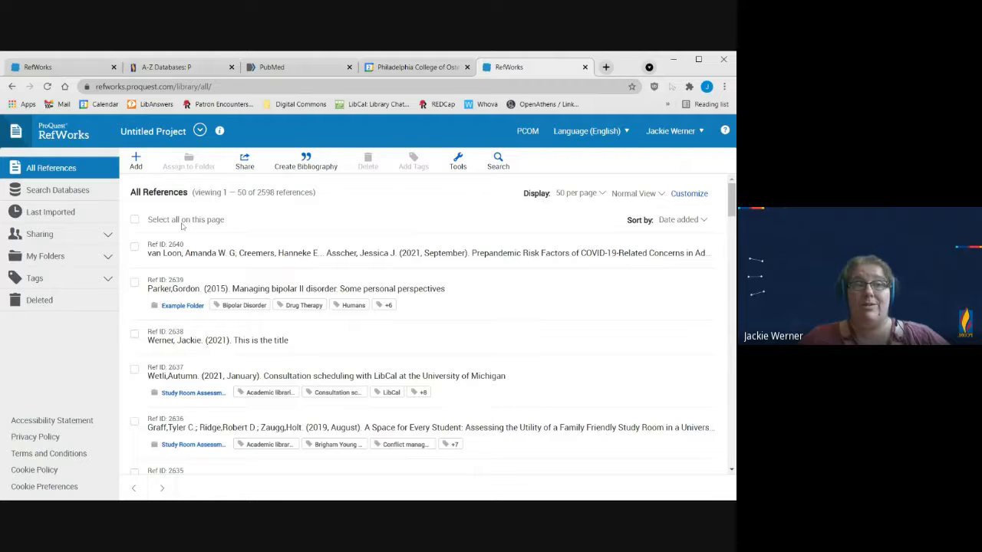
Step: Search the PubMed database from within RefWorks for "covid adolescents"
click(42, 199)
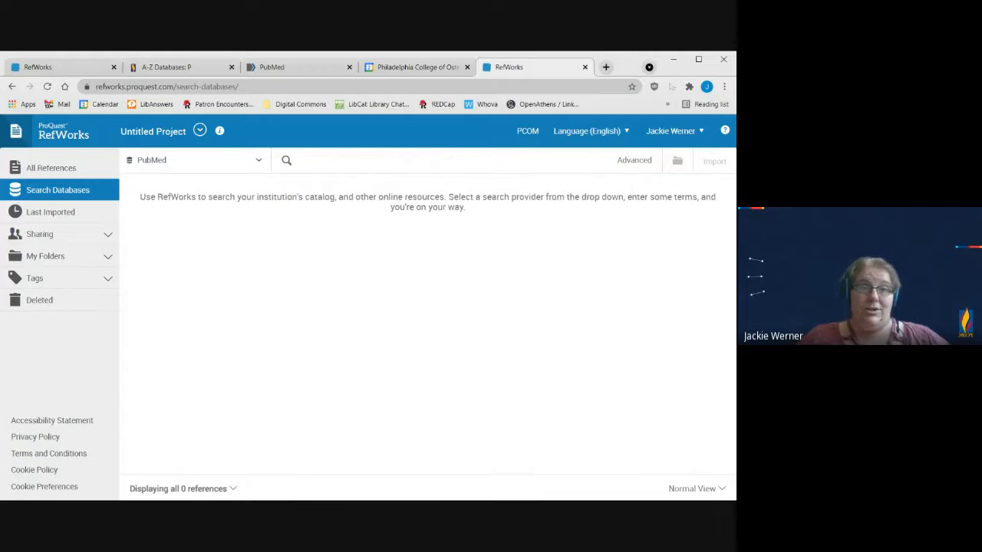
text(c)
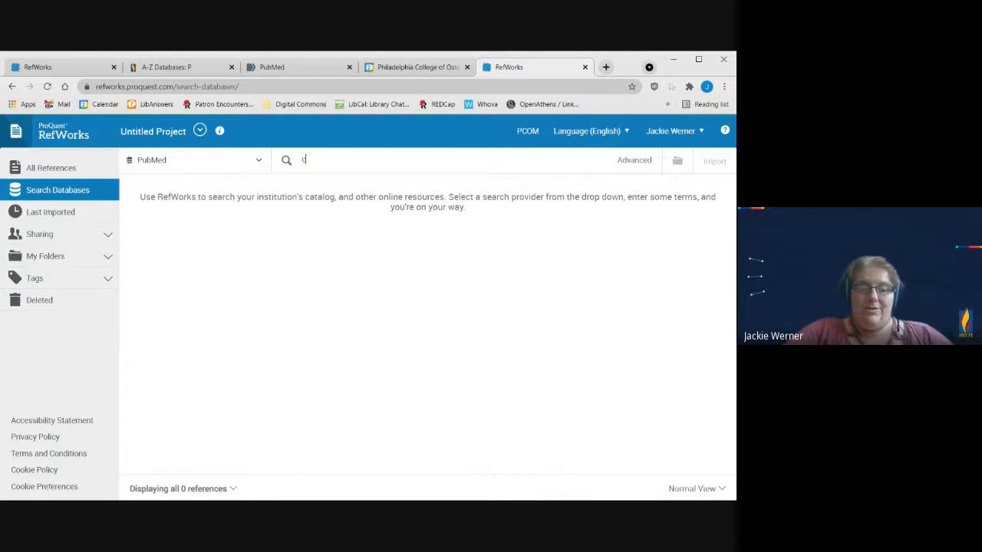
text(ovid adolescents)
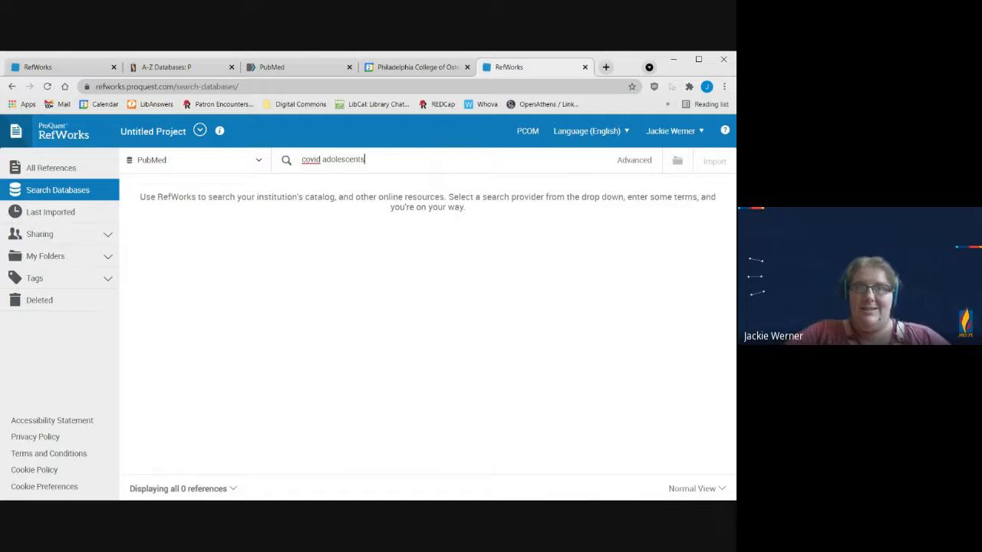
key(Return)
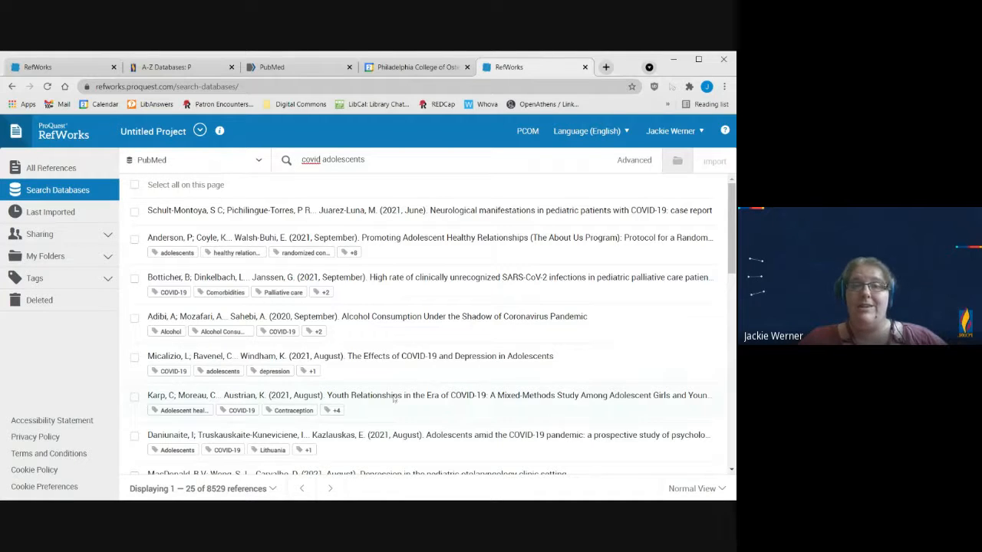
Step: Import the results on SARS-CoV-2 infections in pediatric palliative care and "Alcohol Consumption Under the Shadow of Coronavirus Pandemic", and review the last imported references
click(134, 278)
click(135, 317)
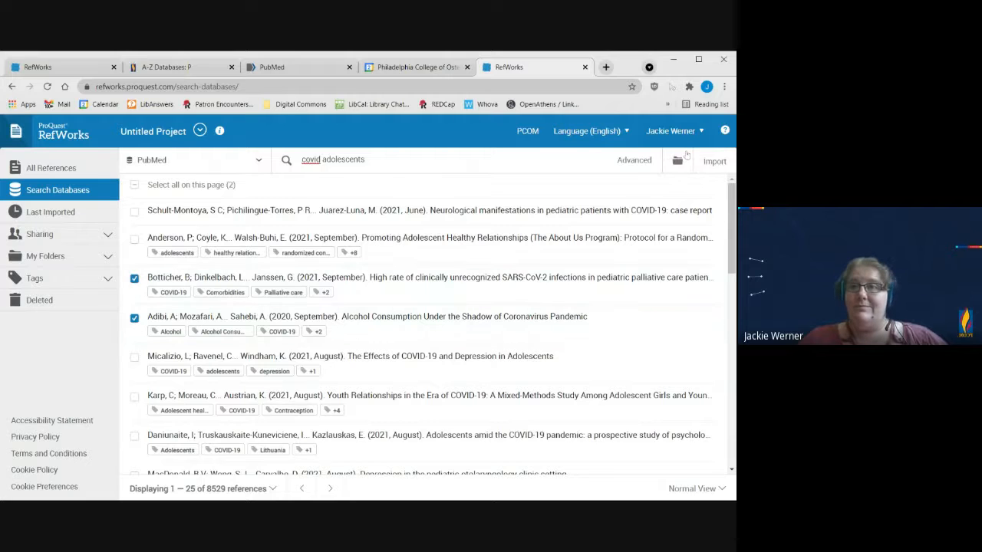
click(713, 161)
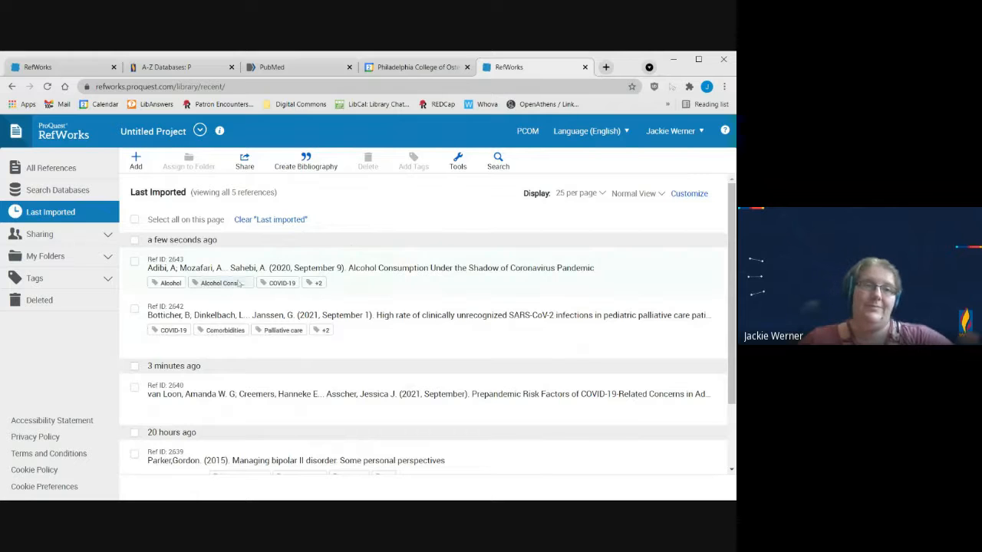
scroll(460, 366, down, 1)
scroll(460, 366, down, 1)
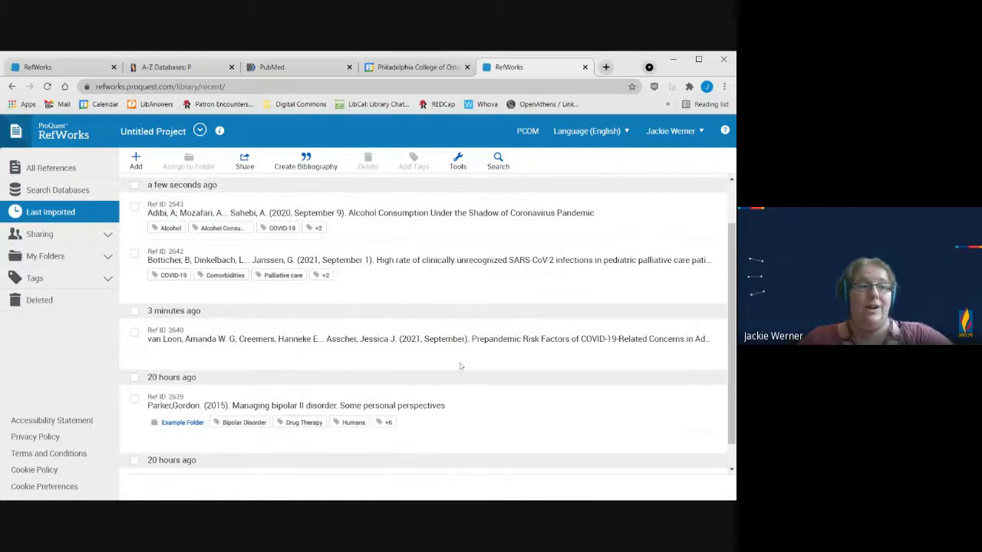
scroll(460, 366, up, 1)
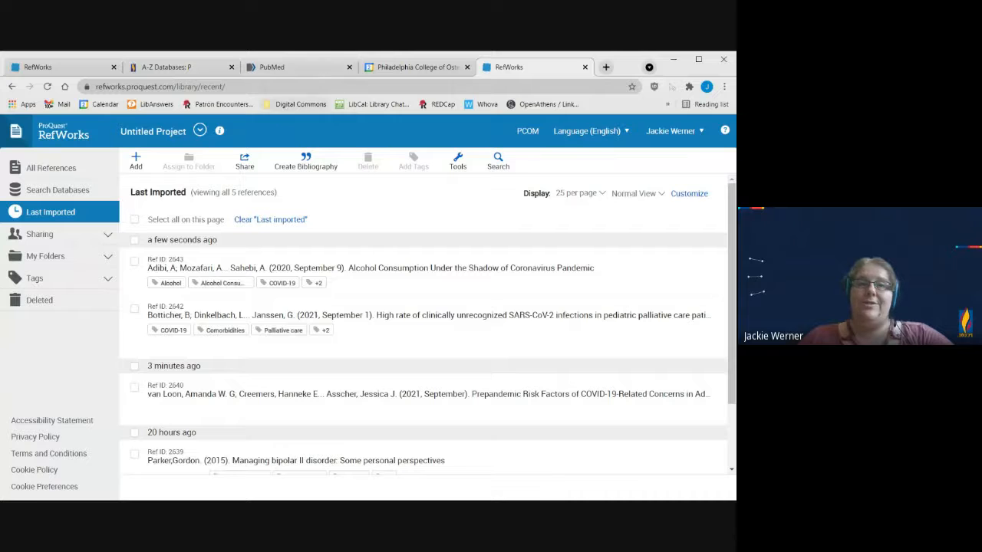
Step: Switch to the PubMed site, search for "covid adolescent mental health", and clear all applied filters and the COVID-19 filter suggestion
click(289, 70)
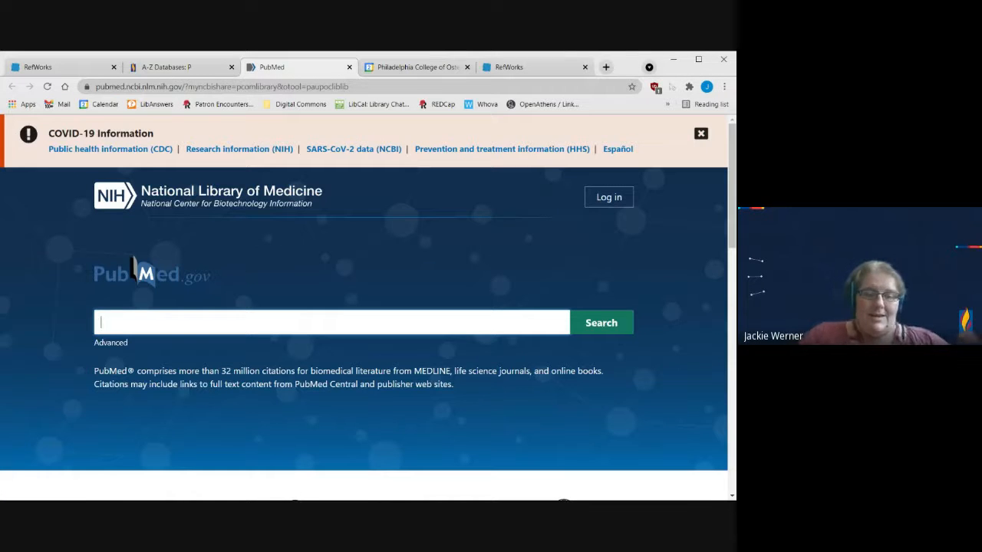
text(covid adoles)
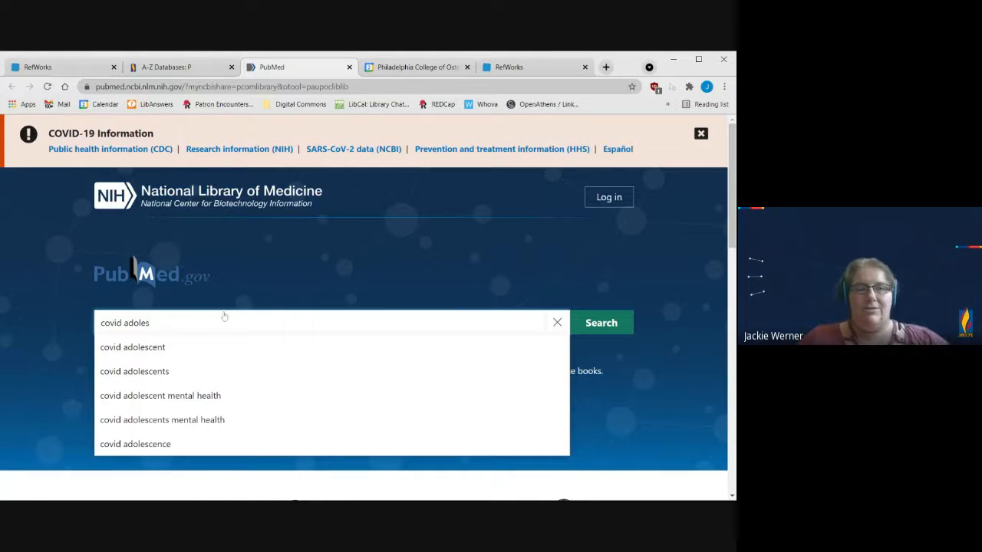
click(209, 396)
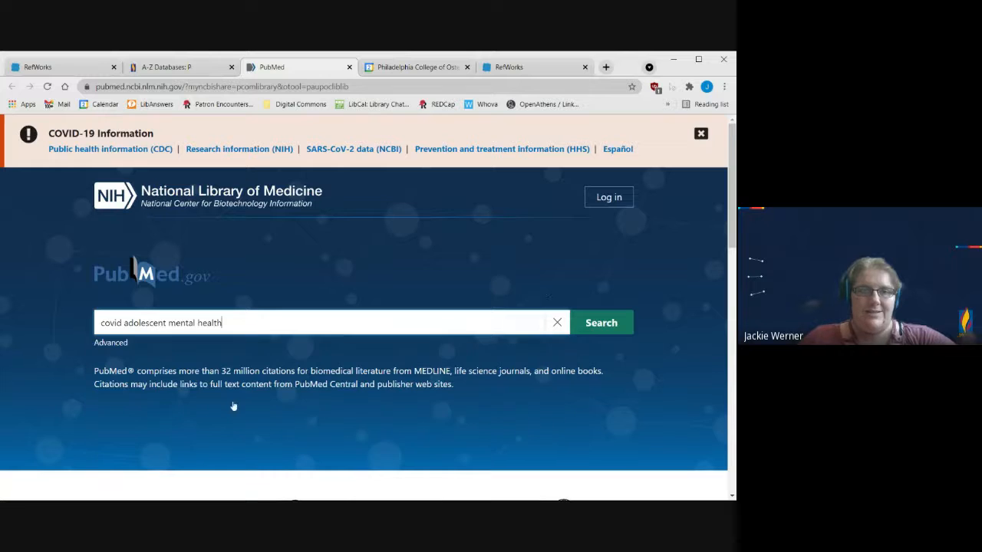
click(626, 328)
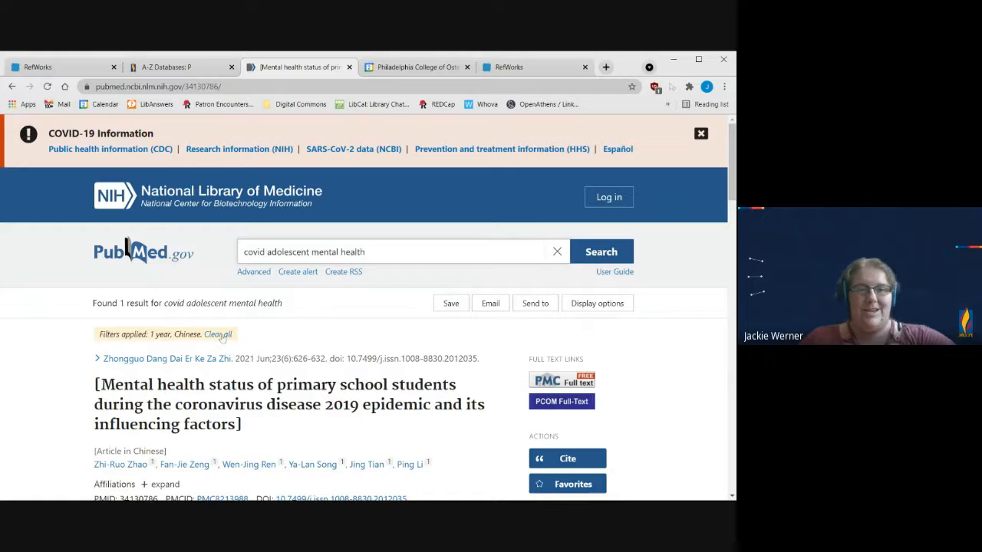
click(220, 336)
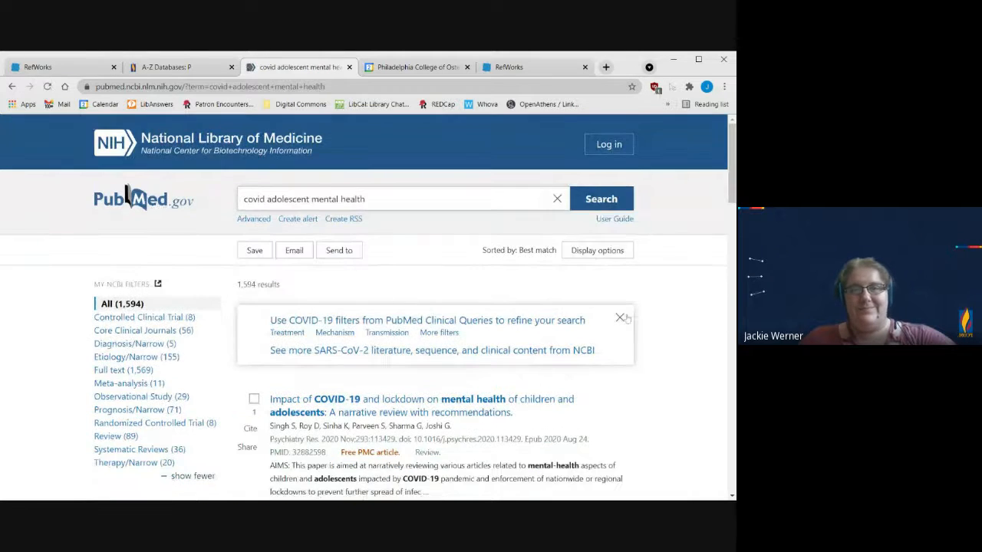
click(620, 318)
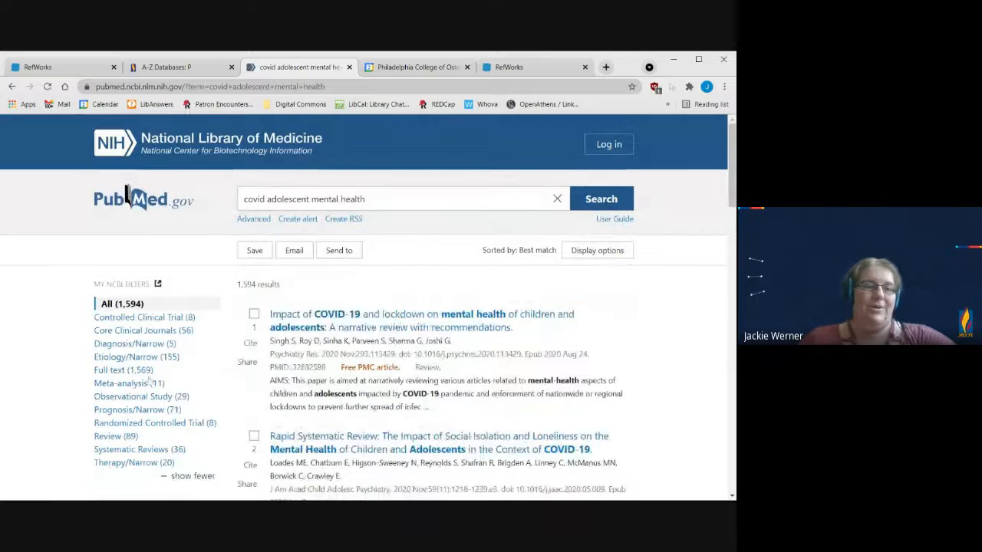
Step: Open the "Rapid Systematic Review: The Impact of Social Isolation and Loneliness" article and look over its record
scroll(721, 344, down, 1)
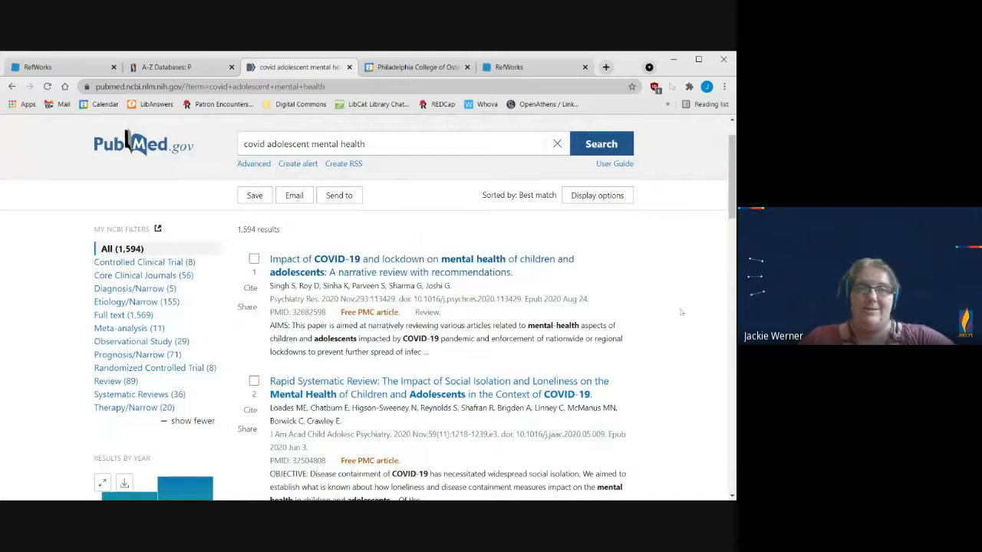
scroll(679, 312, down, 1)
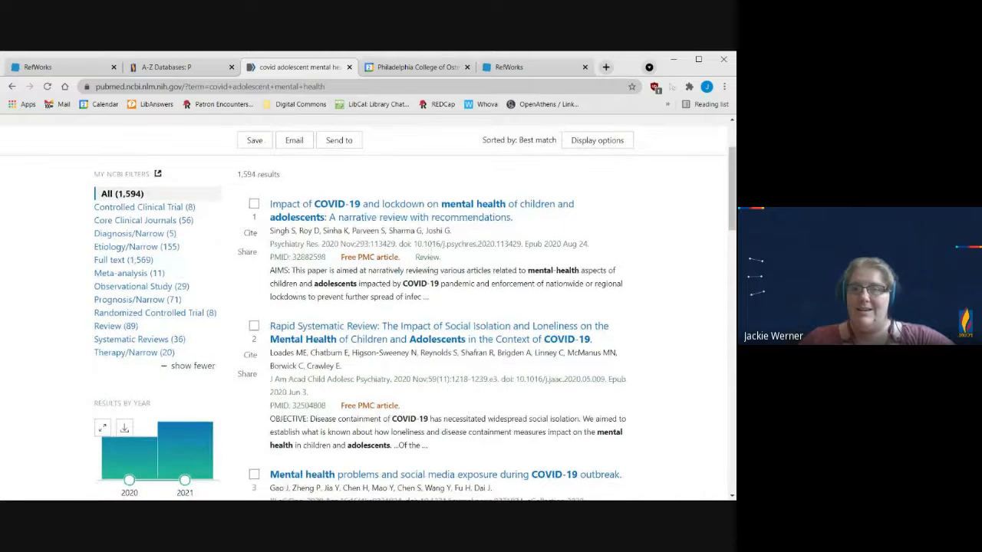
click(420, 337)
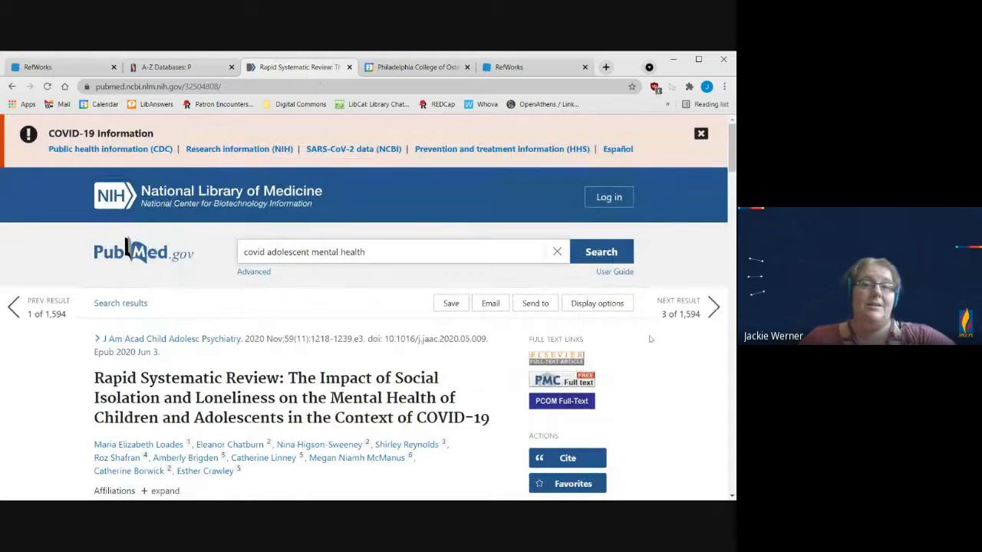
scroll(649, 338, down, 1)
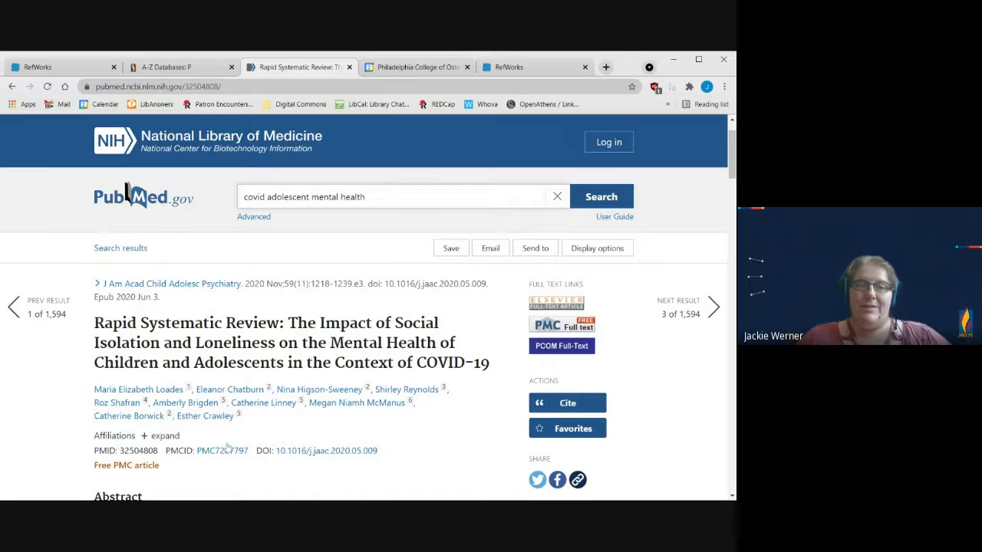
scroll(229, 425, down, 2)
scroll(230, 426, up, 3)
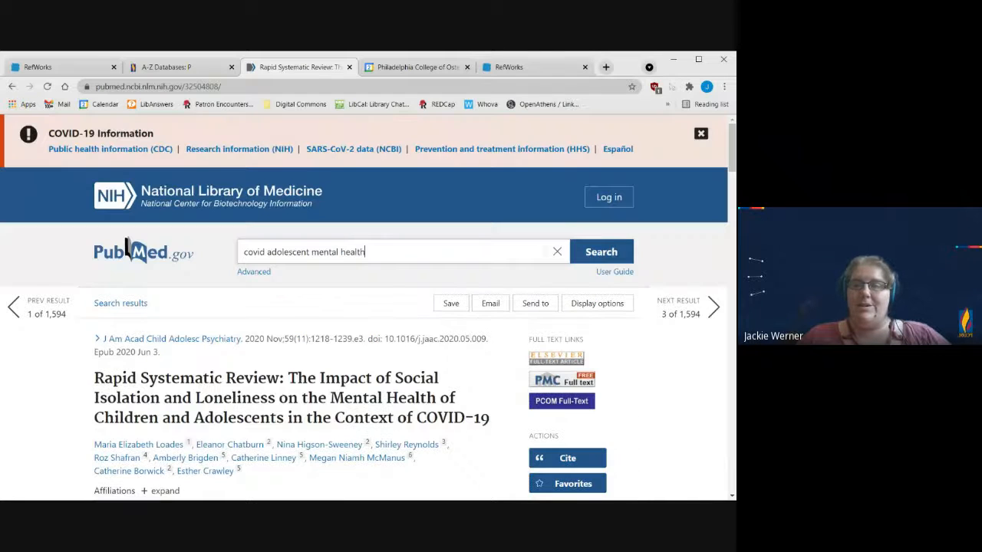
Step: Create a citation manager file for the "Rapid Systematic Review" article and save it to the computer
click(534, 304)
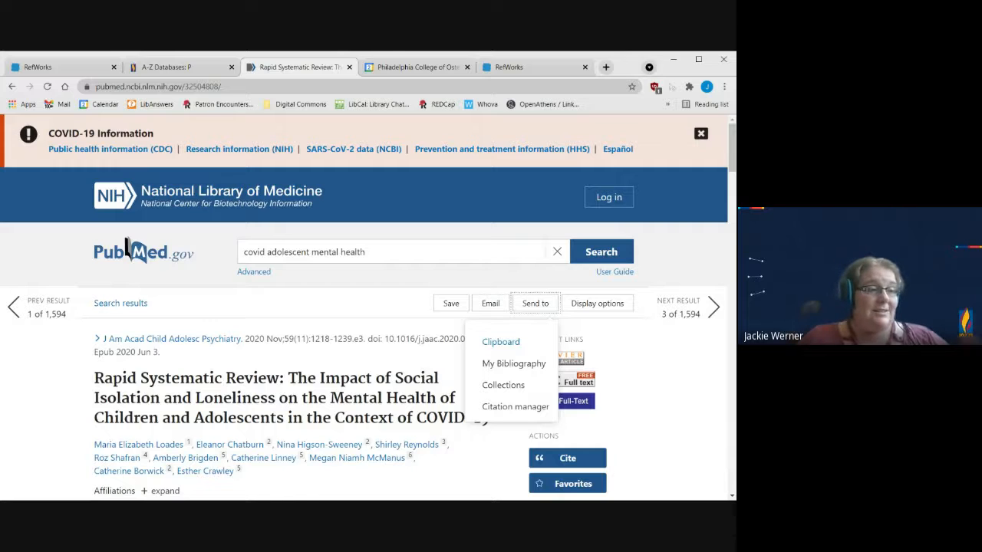
click(523, 413)
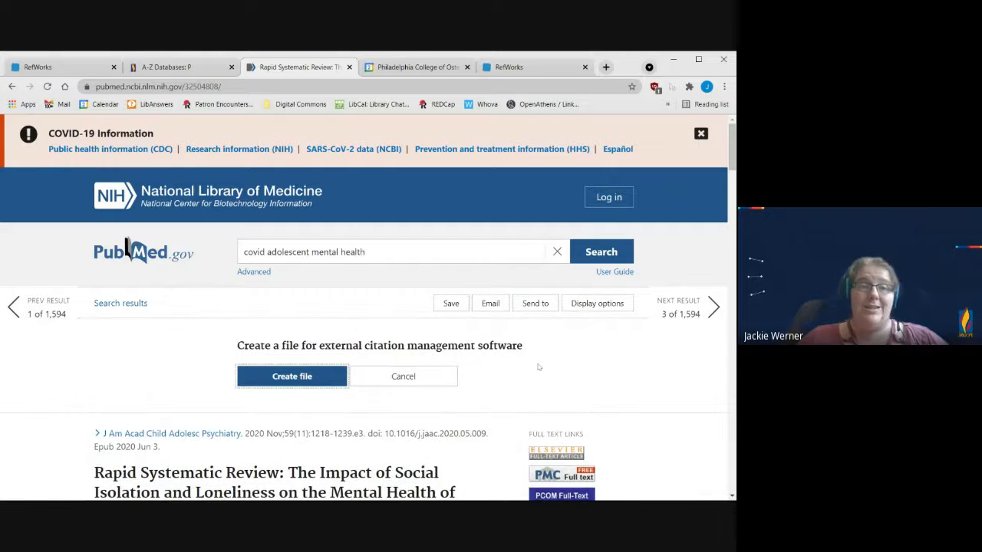
scroll(562, 362, down, 1)
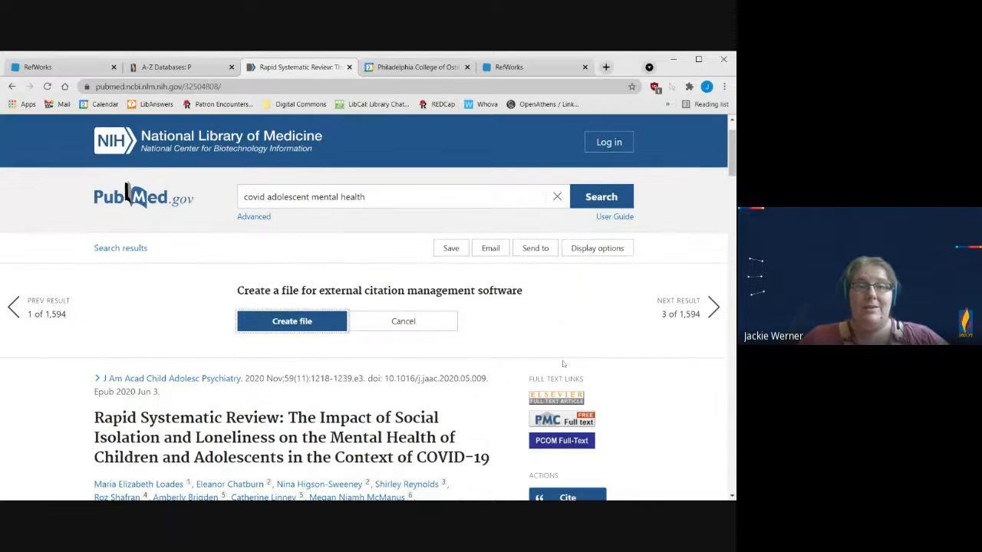
click(291, 321)
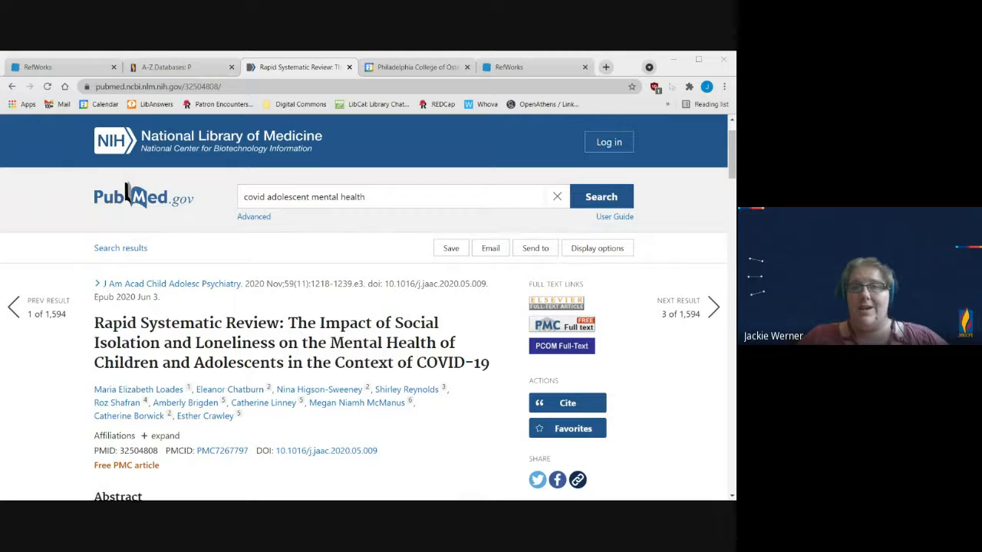
key(Return)
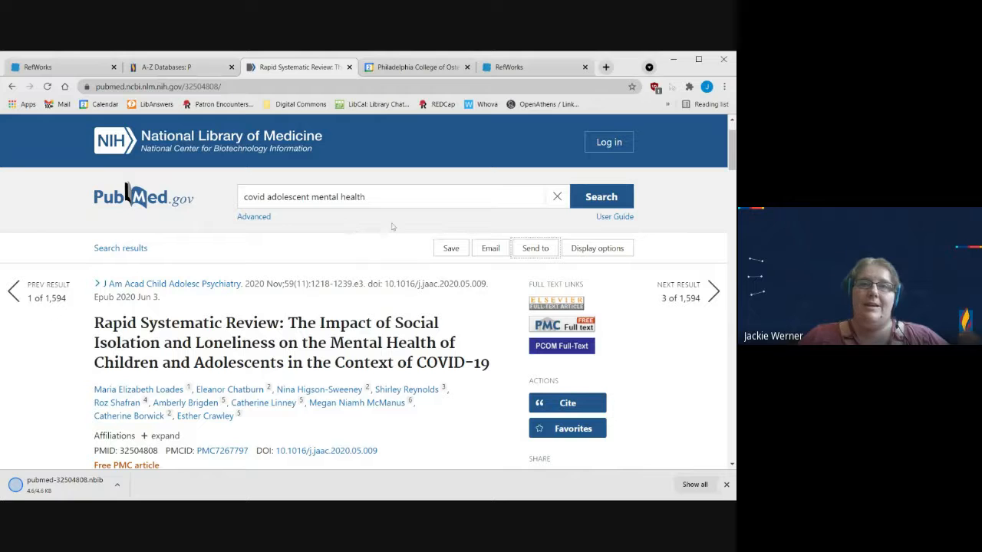
Step: Switch to RefWorks, start importing references from the All References library, and review the options for importing from a file
click(528, 69)
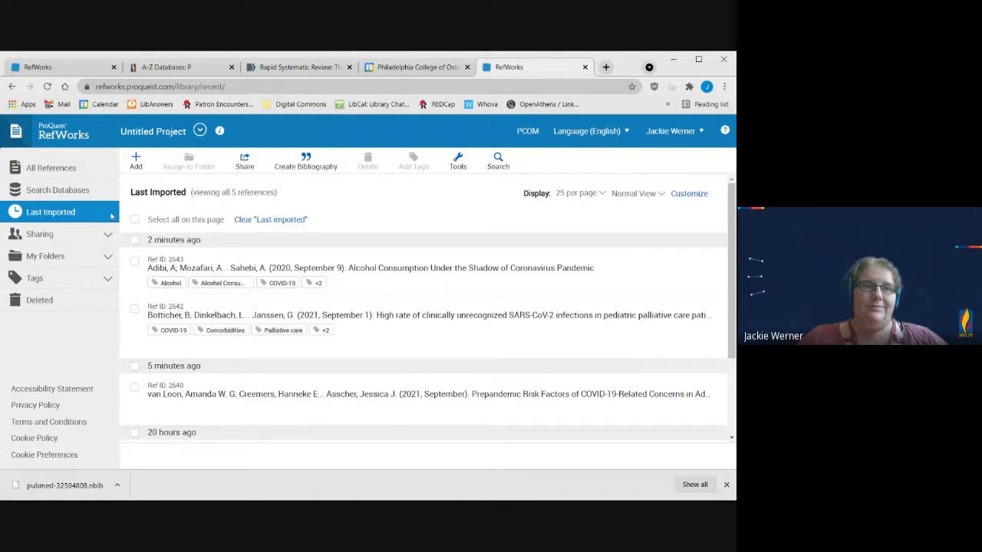
click(75, 172)
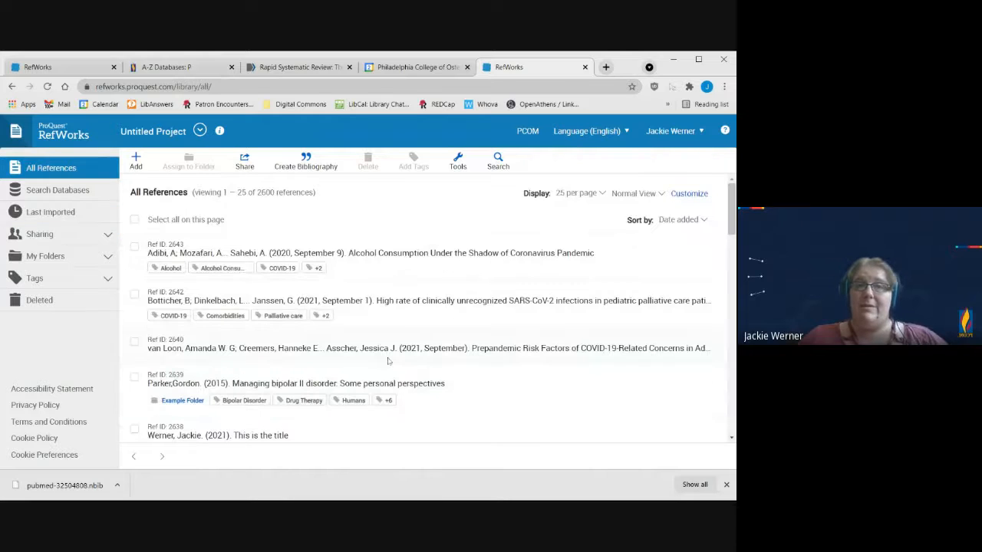
click(136, 160)
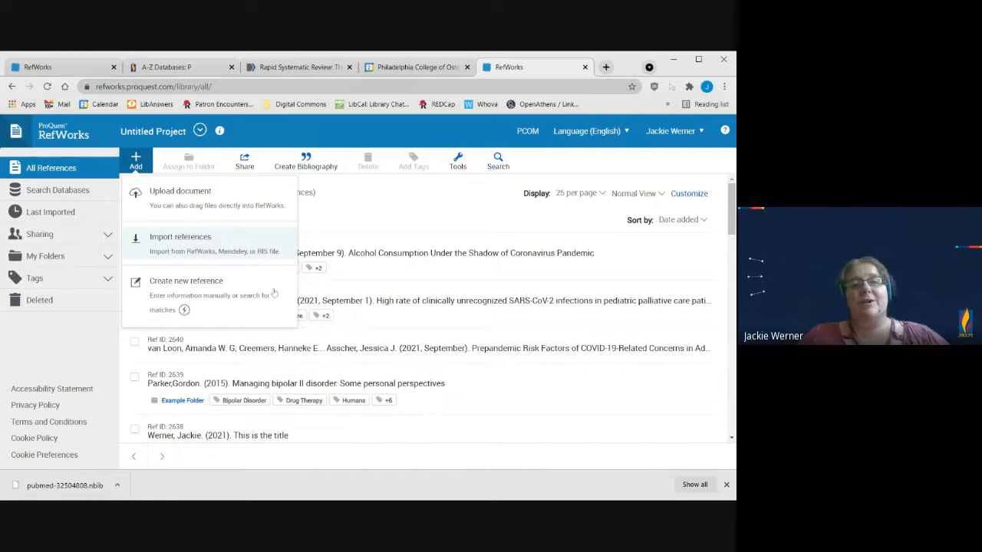
click(271, 253)
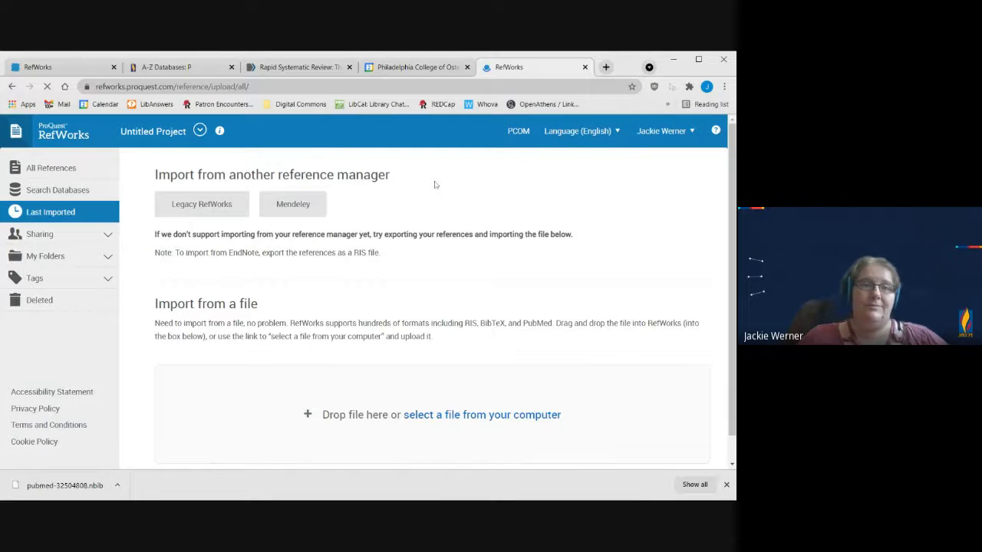
scroll(434, 184, down, 1)
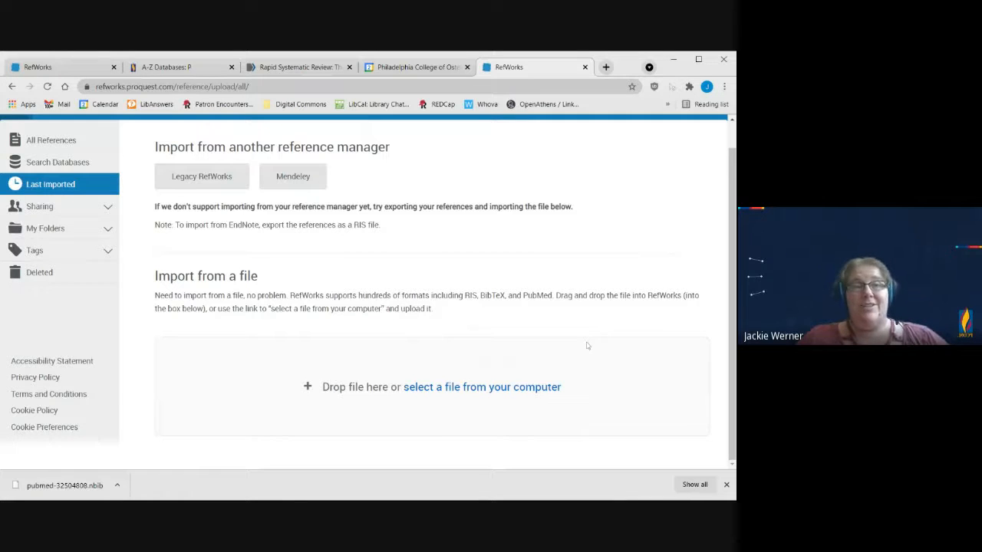
scroll(486, 322, up, 1)
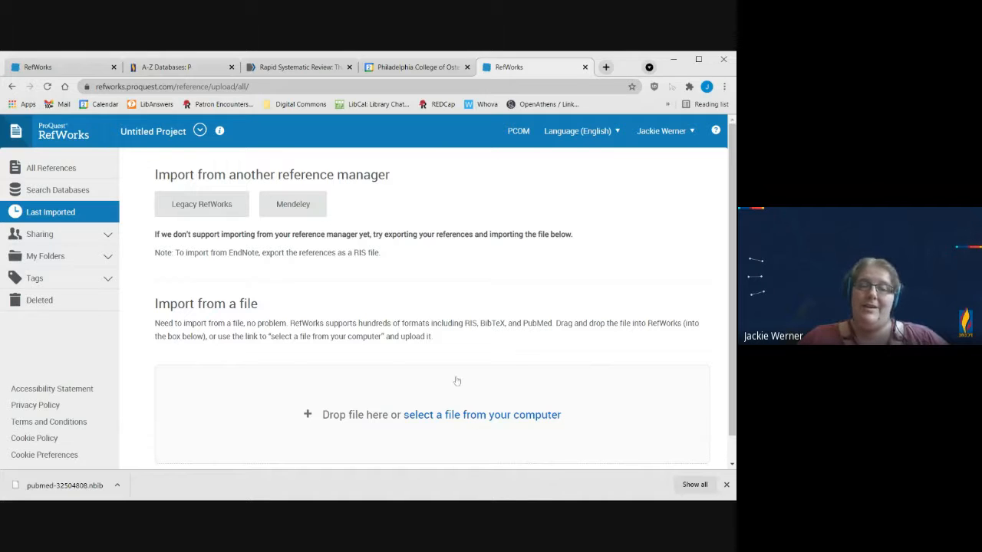
click(510, 419)
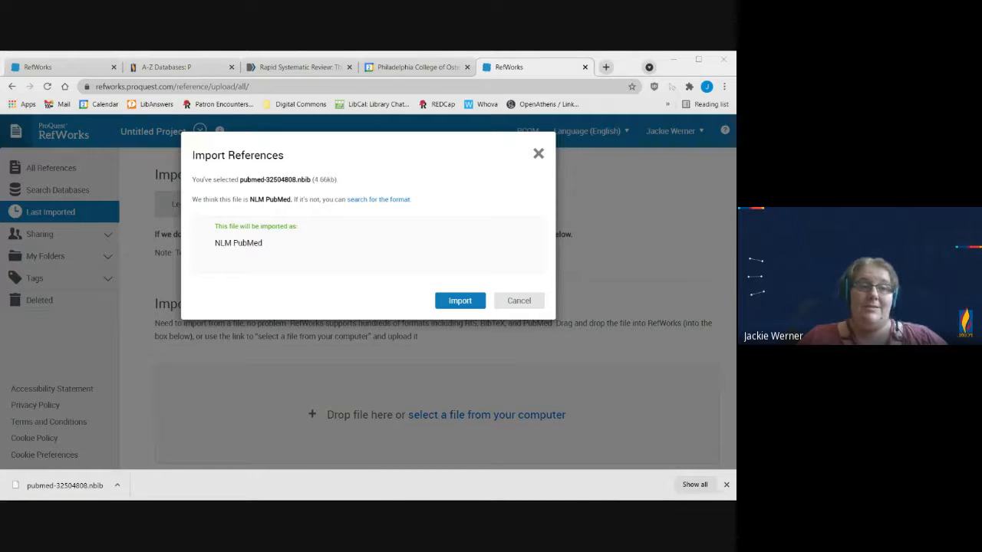
click(708, 290)
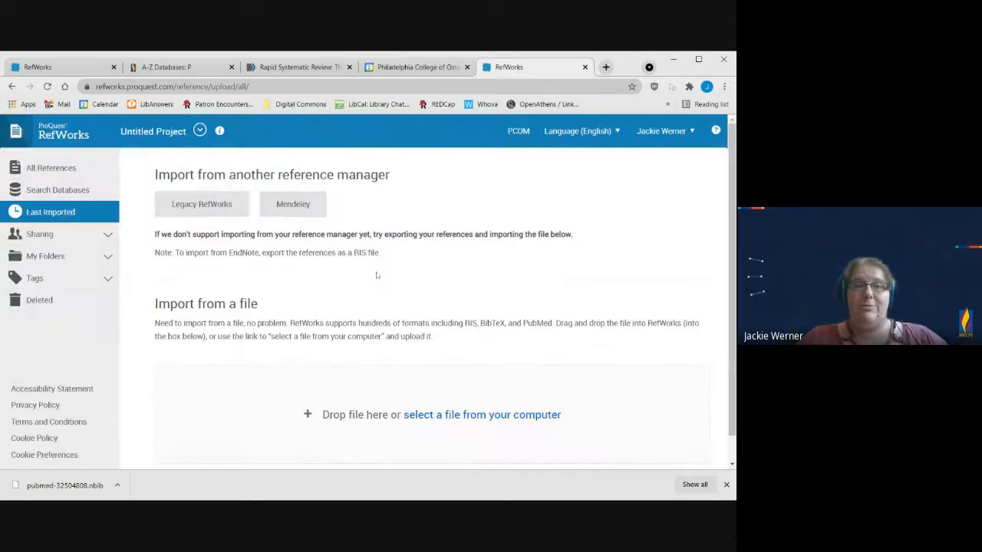
click(488, 414)
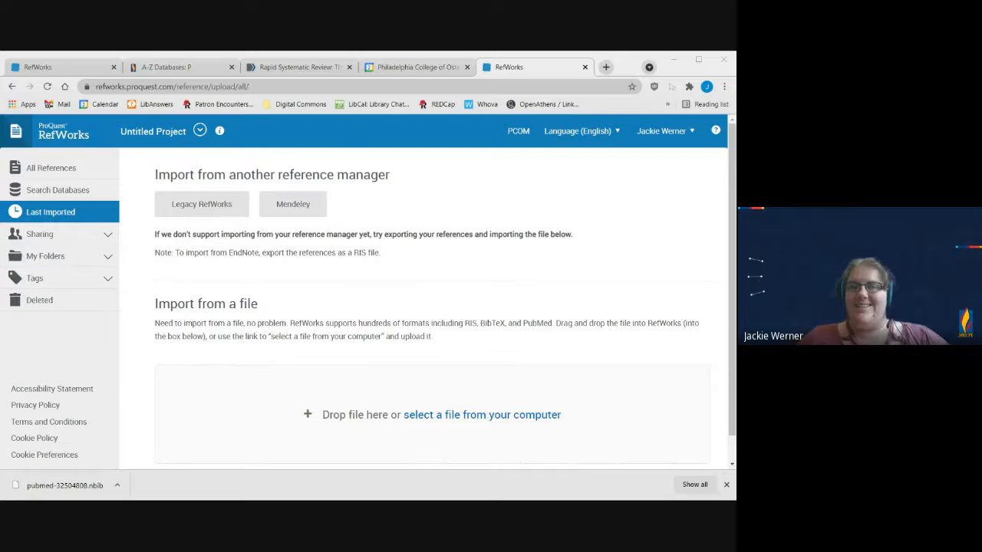
click(504, 335)
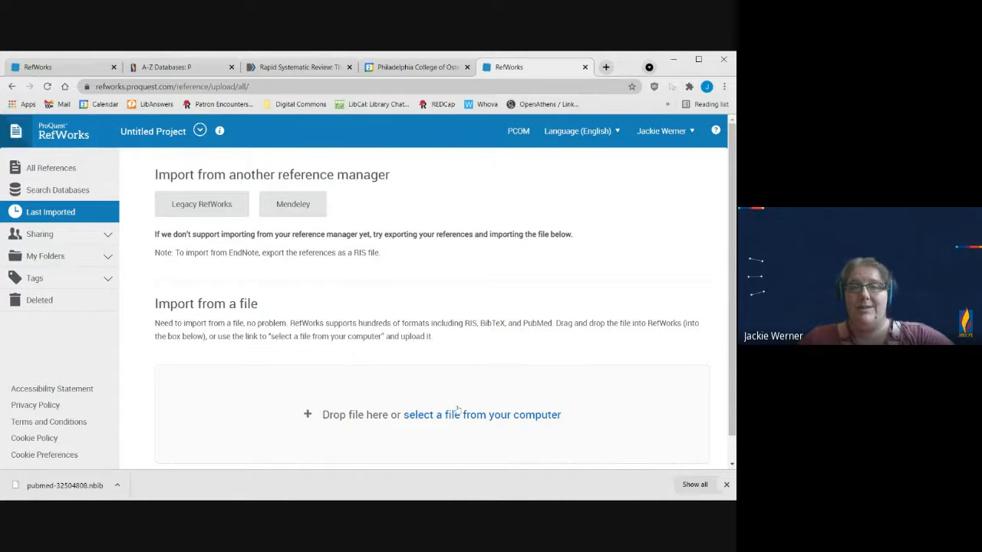
scroll(458, 413, down, 1)
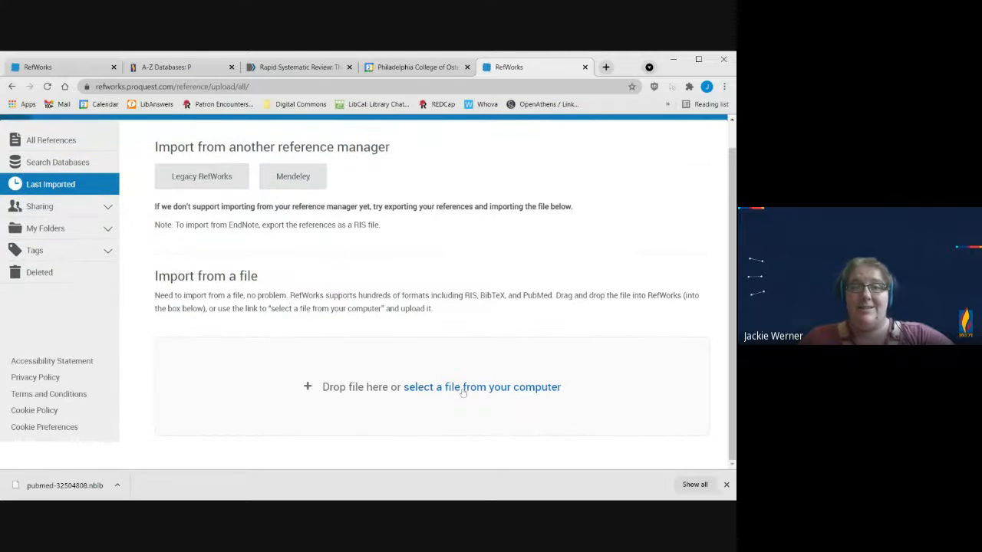
click(463, 392)
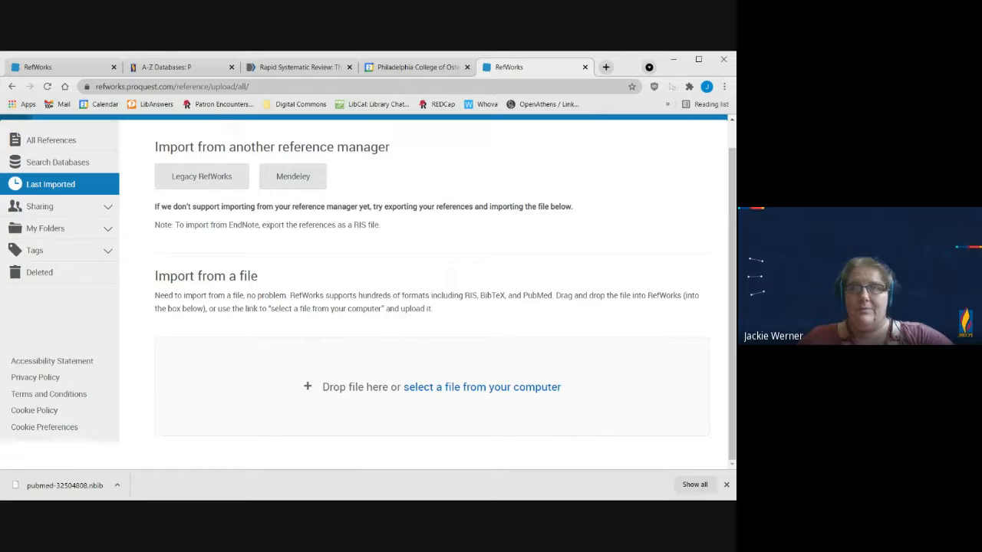
scroll(445, 346, up, 1)
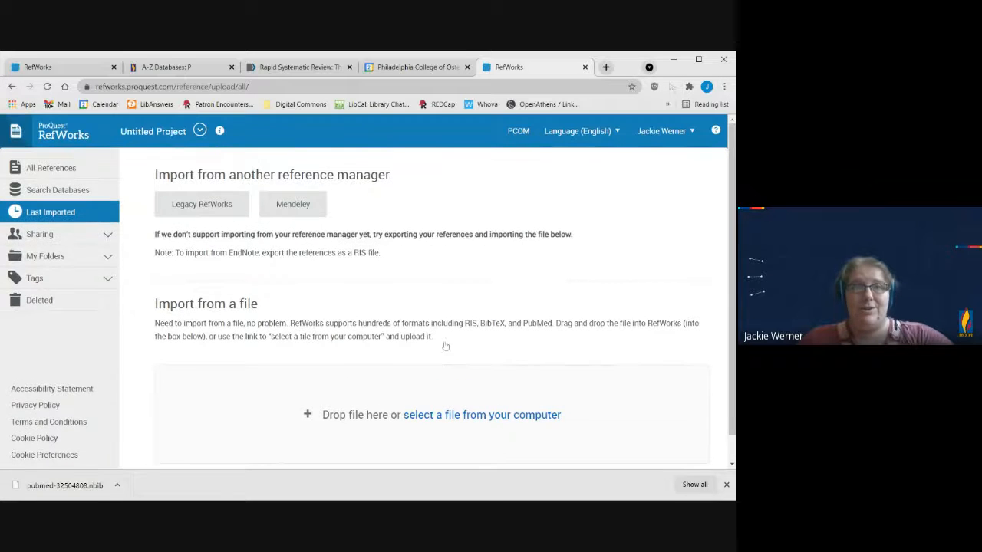
Step: Reload the import page, select the file pubmed-32504808.nbib from the computer, and accept it for import as NLM PubMed
click(48, 86)
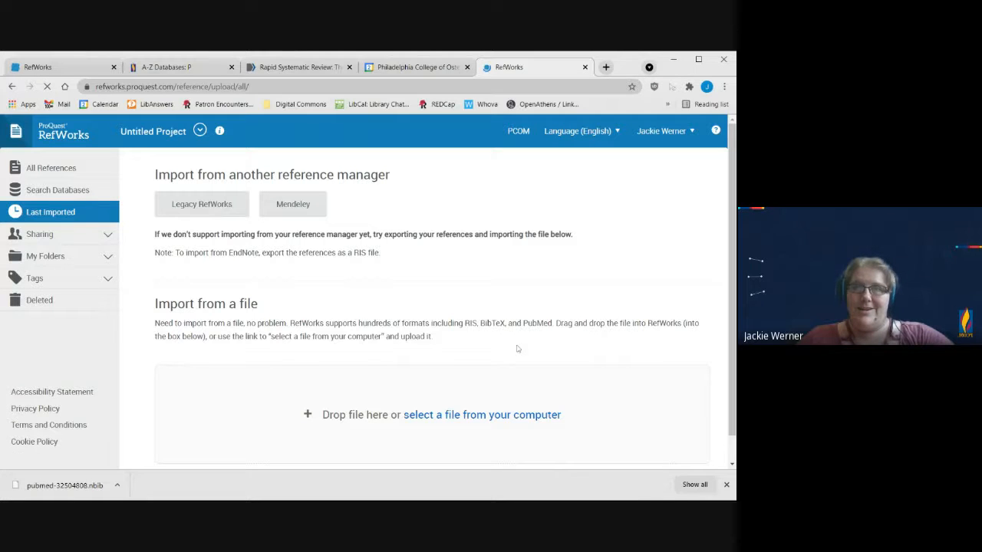
click(503, 416)
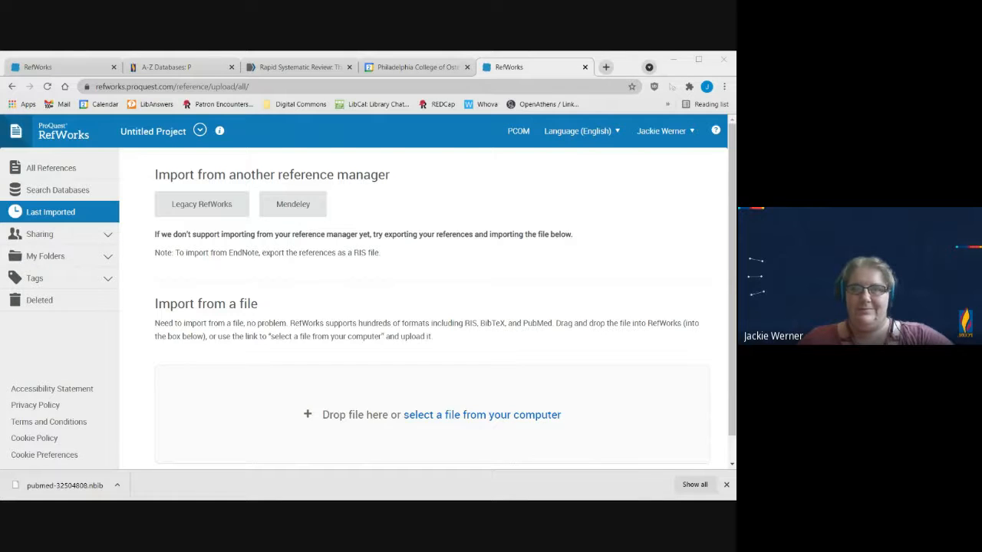
key(Return)
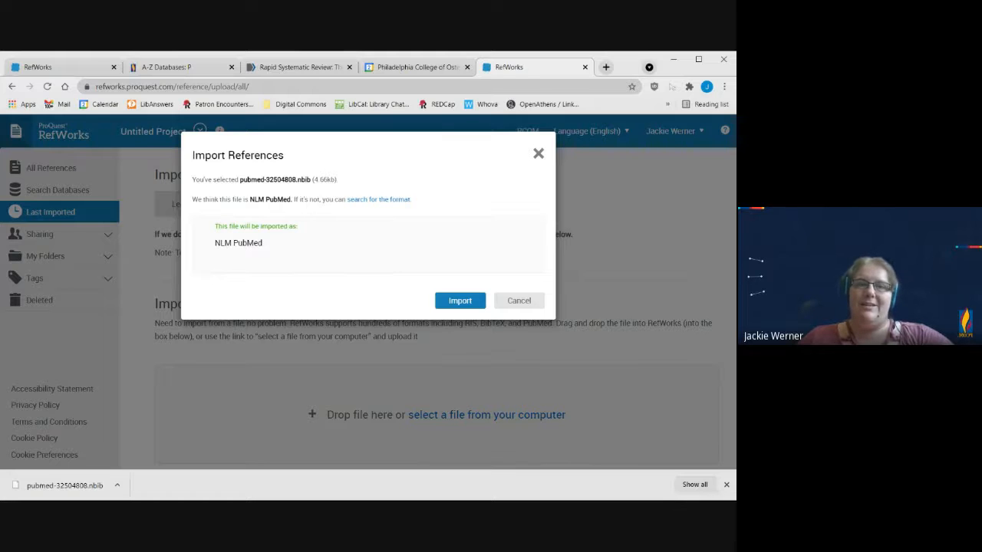
click(465, 301)
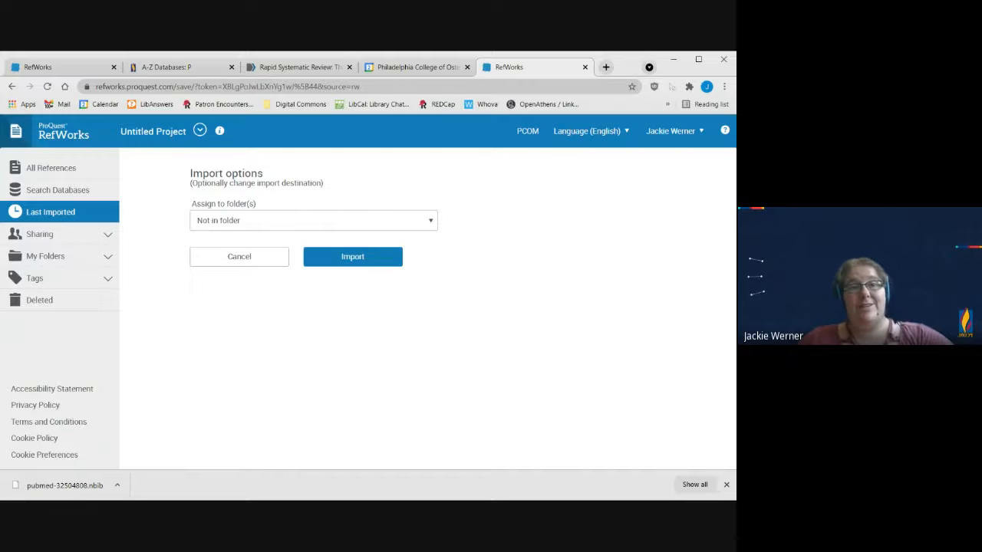
Step: Assign the imported reference to "Example Folder" and complete the import
click(251, 222)
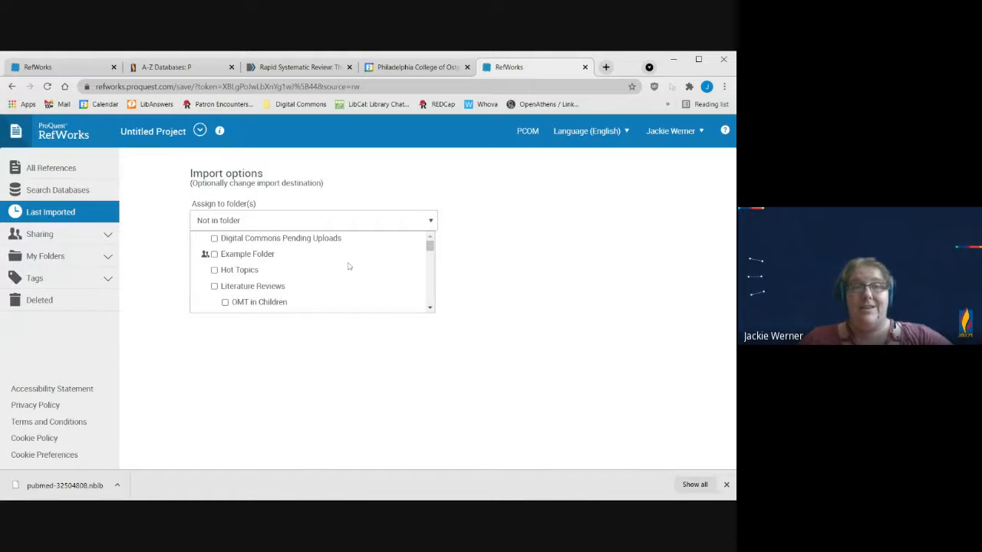
click(215, 254)
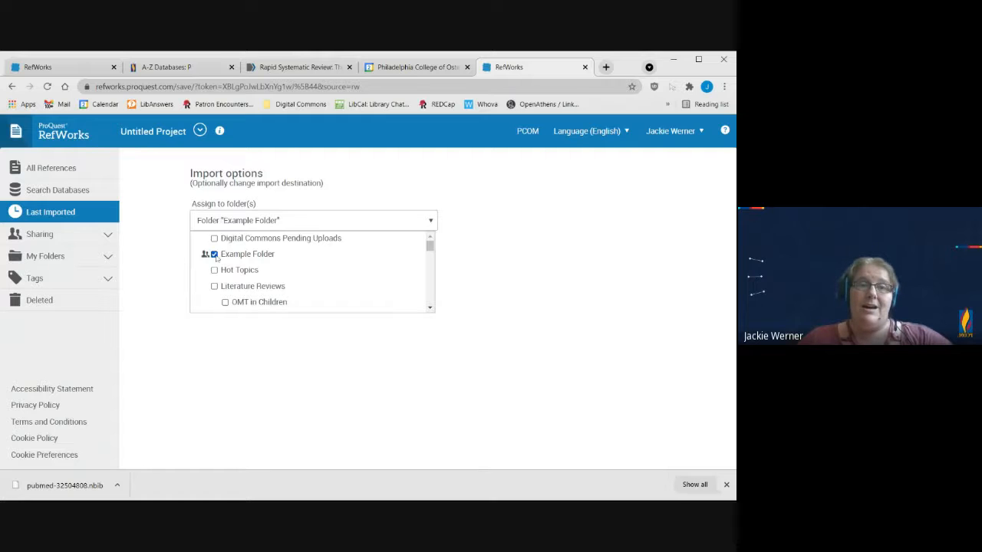
click(520, 232)
click(318, 261)
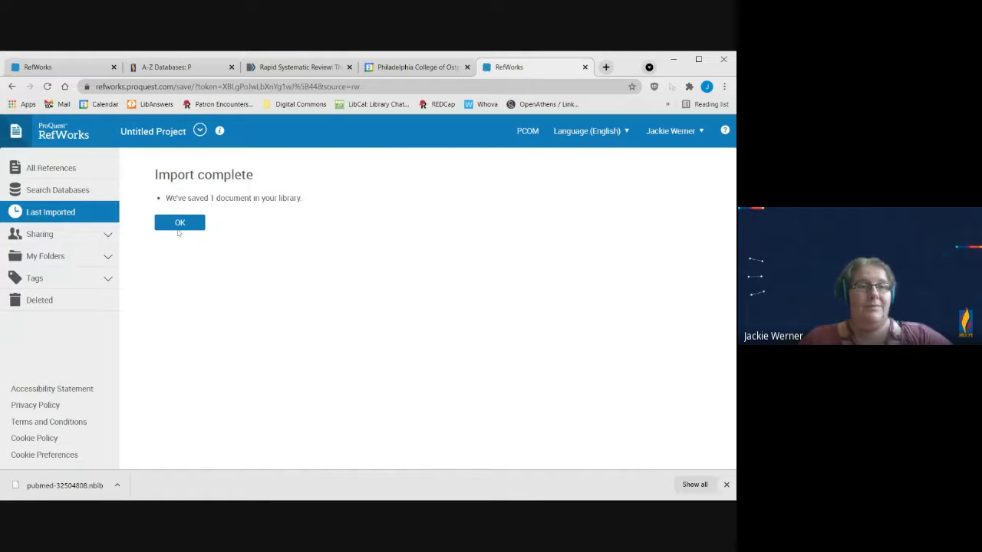
click(179, 223)
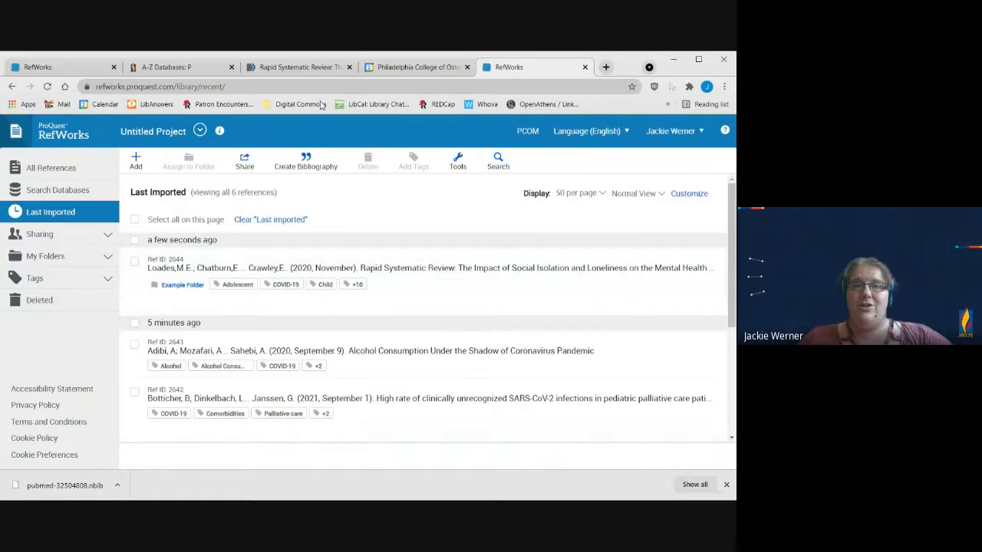
Step: Switch to the PubMed site and look over the article's citation details and abstract
click(317, 70)
scroll(328, 303, down, 1)
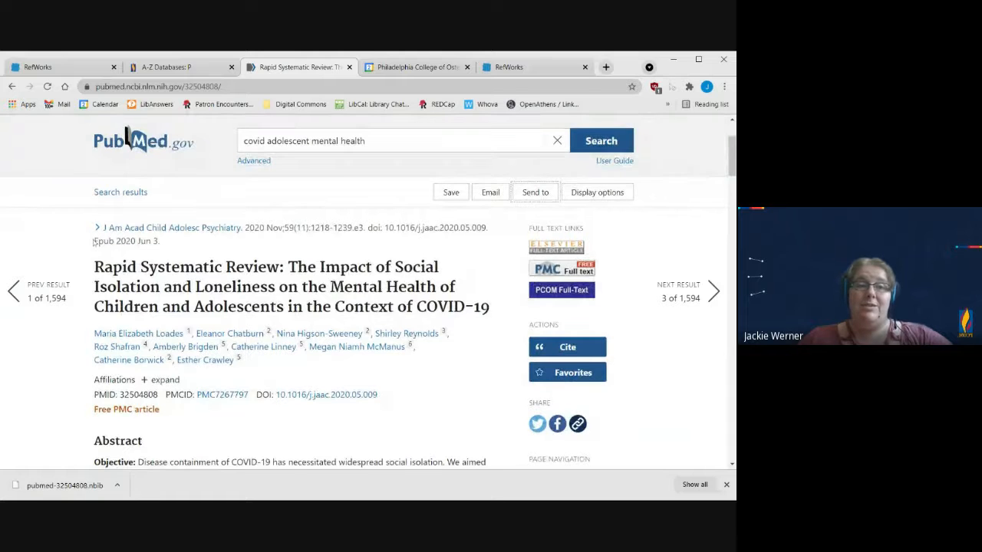
scroll(93, 241, down, 7)
Step: Return to RefWorks, open the newly imported "Rapid Systematic Review" reference, and review its abstract, tags and publication details
click(520, 69)
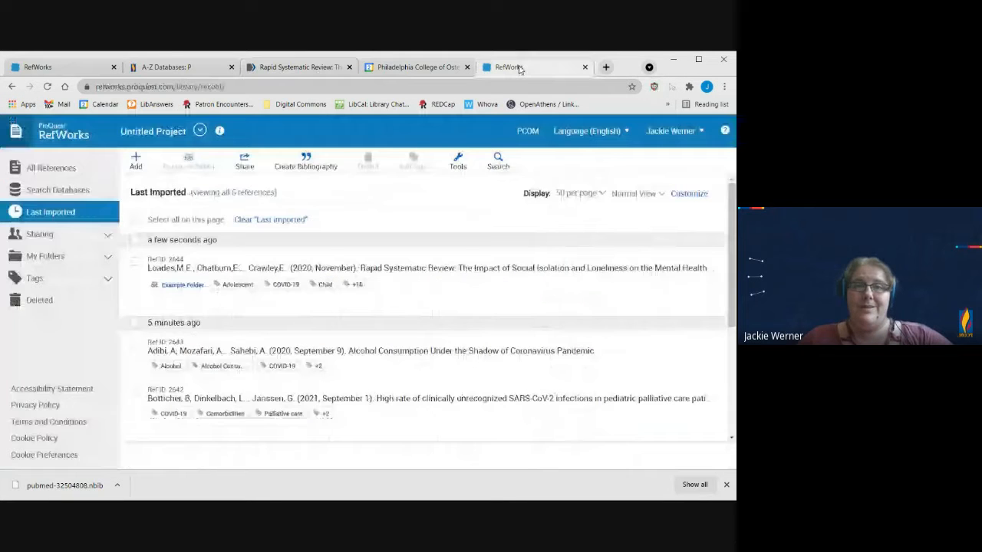
click(465, 281)
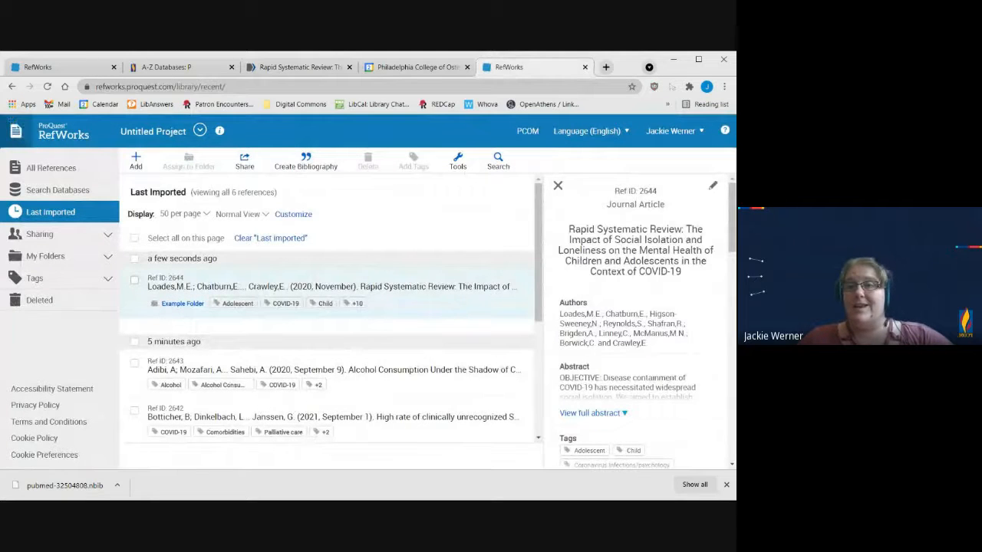
scroll(648, 316, down, 3)
scroll(648, 316, down, 6)
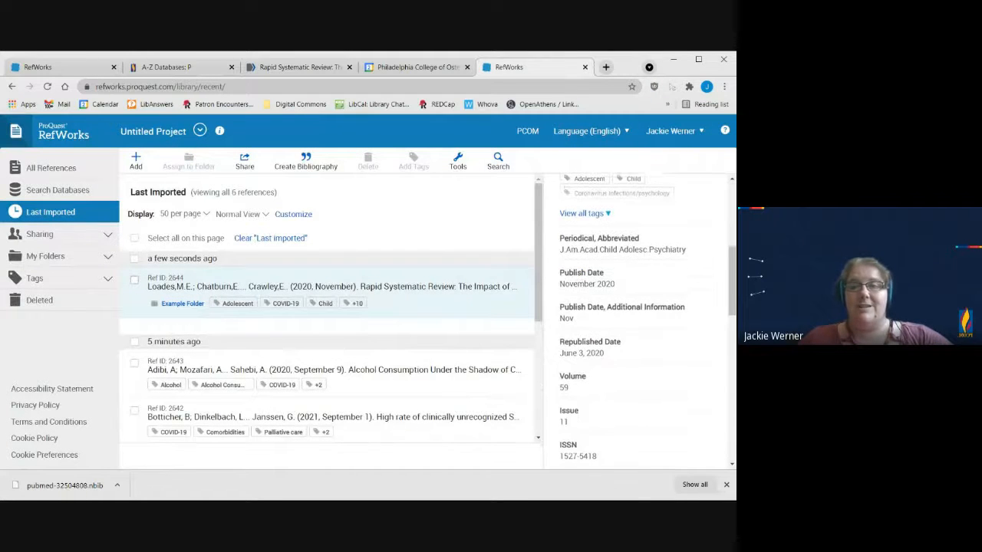
scroll(652, 307, up, 10)
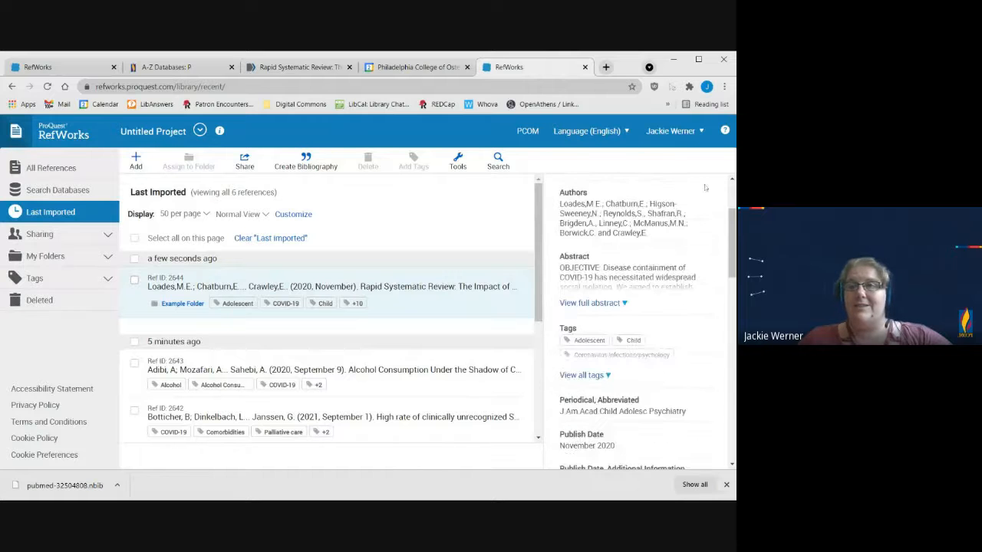
Step: Open the reference for editing to check its fields and tags, cancel without changes, and close its details
click(712, 186)
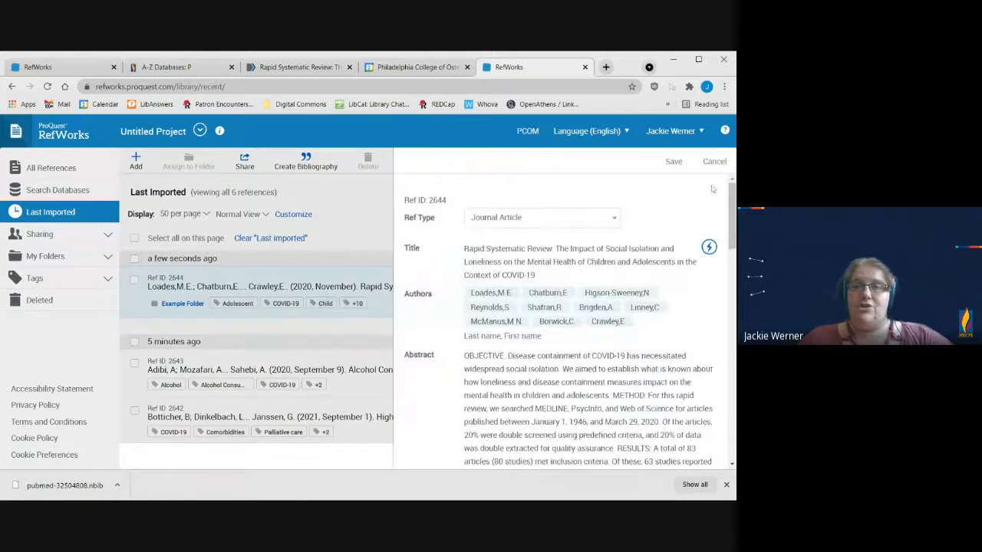
scroll(708, 282, down, 5)
scroll(535, 325, down, 6)
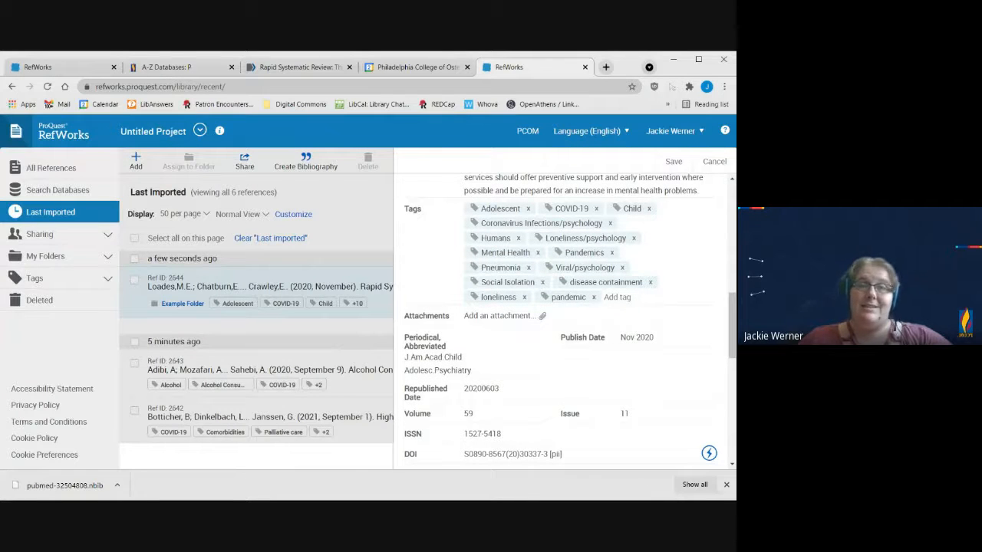
click(714, 161)
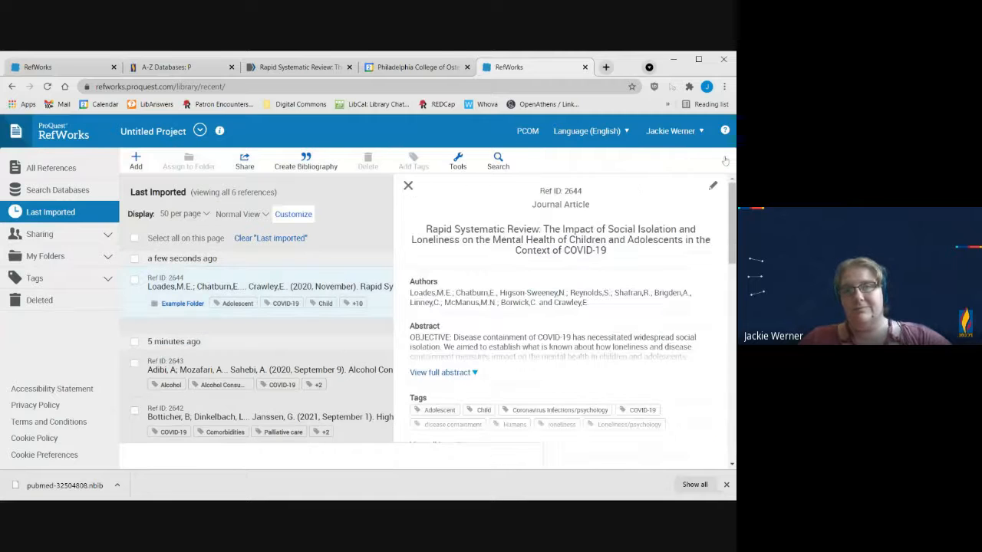
click(558, 186)
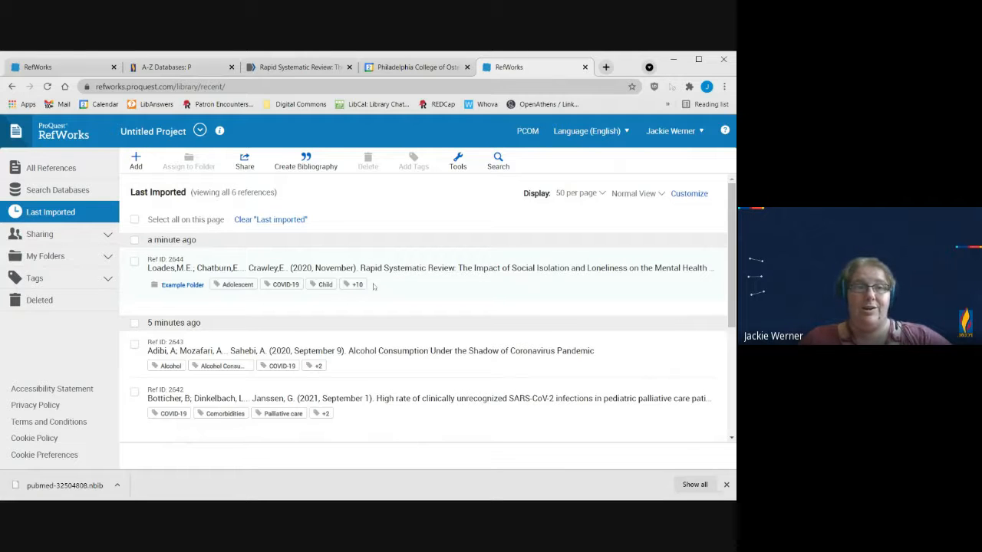
Step: Expand My Folders with the "Literature Reviews" and "OMT in Children" folders and look over their nested subfolders
click(71, 261)
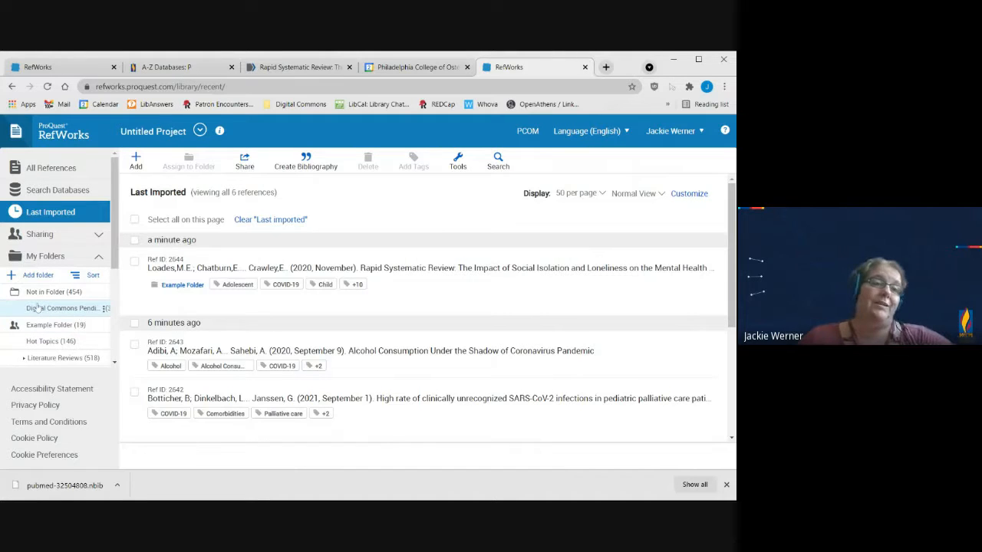
scroll(37, 308, down, 1)
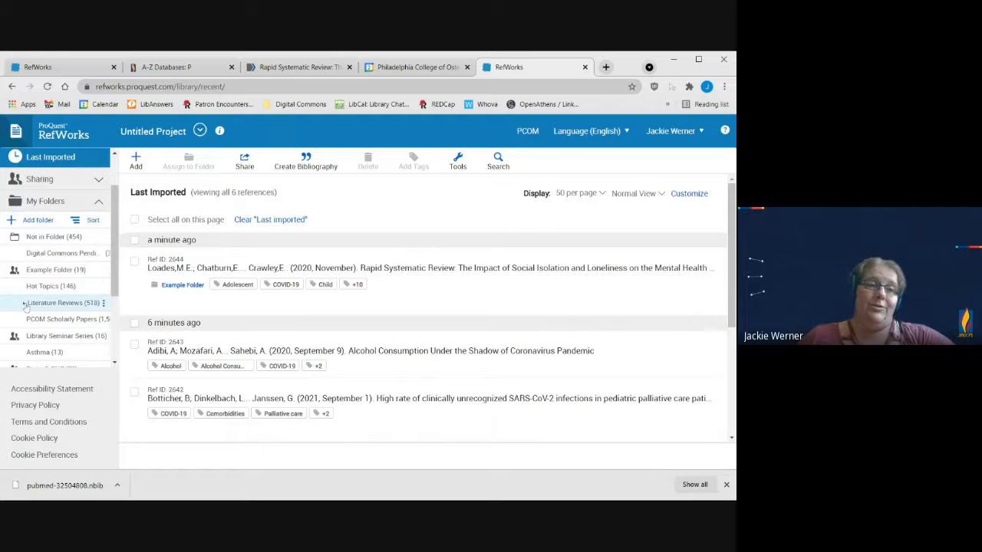
click(25, 304)
scroll(46, 291, down, 1)
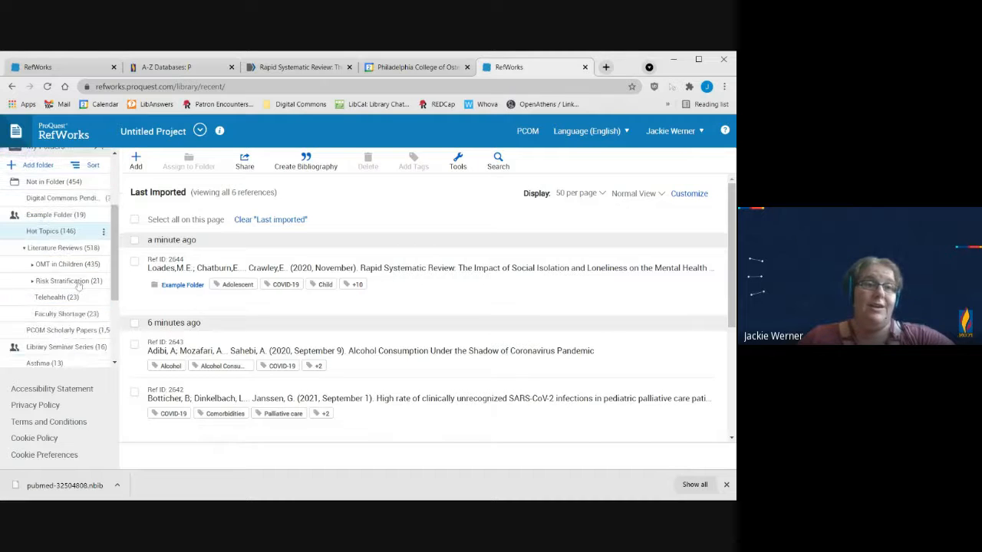
click(32, 266)
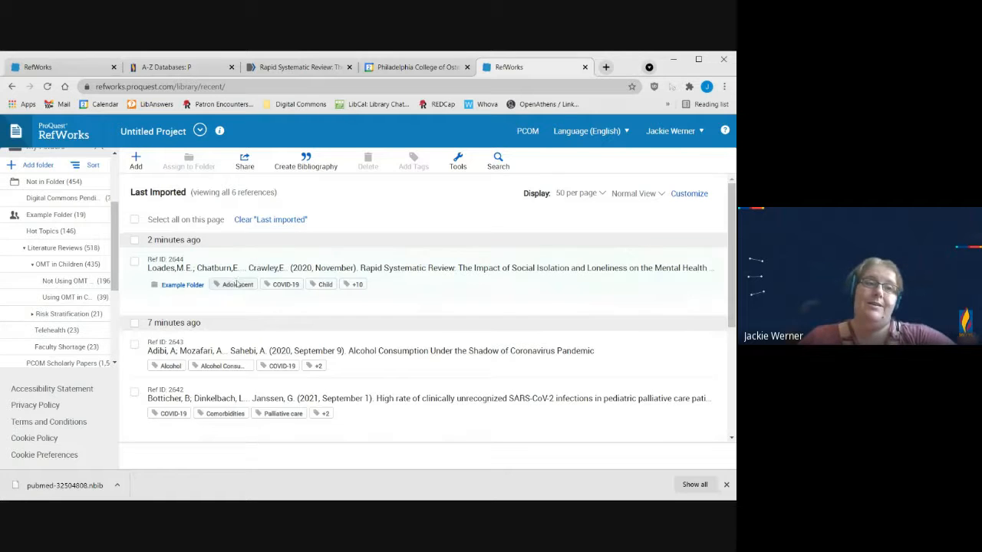
scroll(111, 267, up, 1)
scroll(111, 267, up, 1)
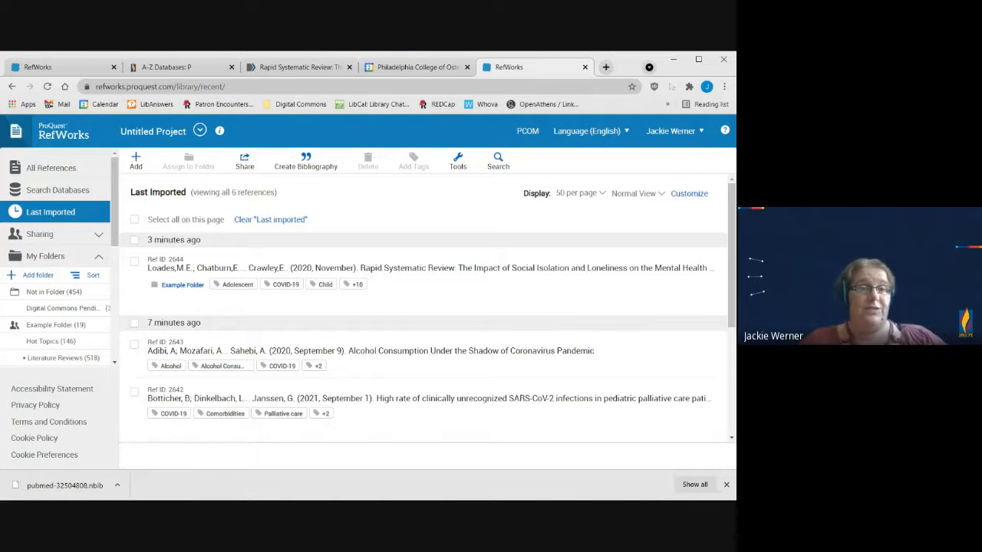
Step: Open the Manage Projects page to review the existing projects and the option for creating one, and return to the references
click(199, 132)
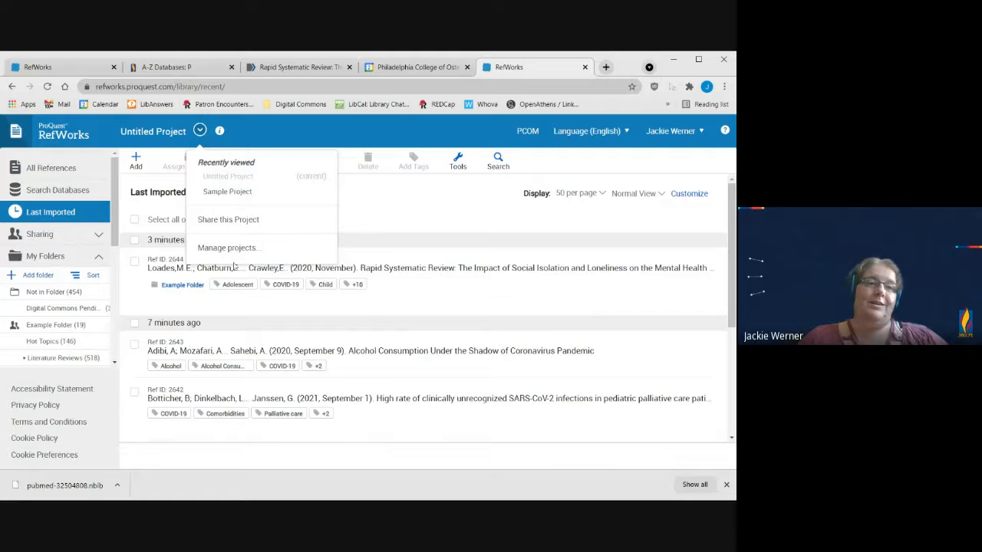
click(228, 247)
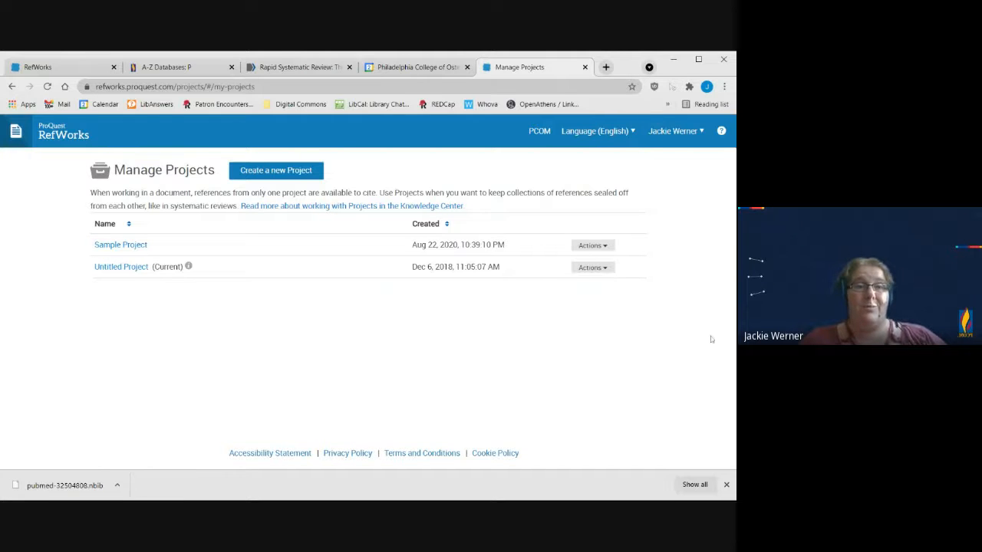
click(12, 87)
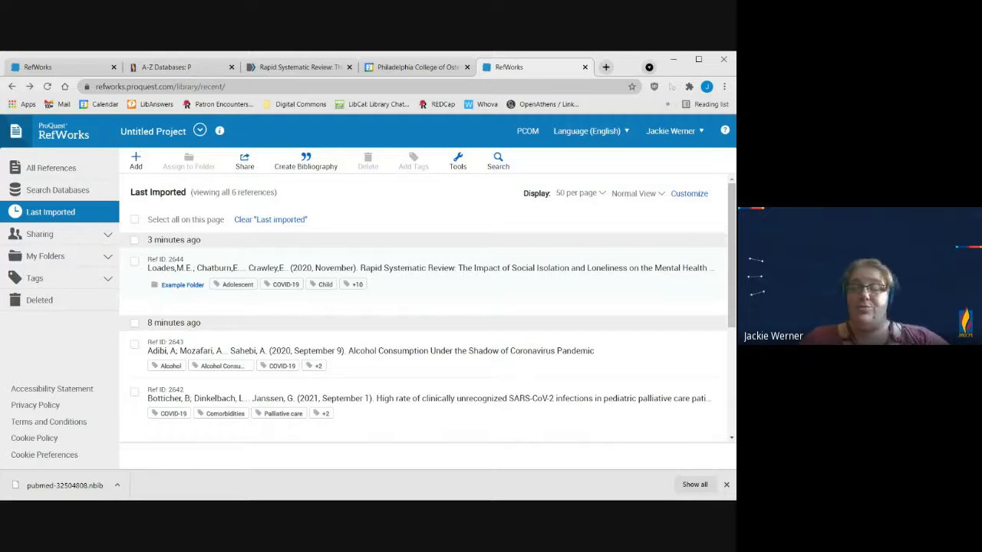
Step: Open the sharing settings for the "Asthma" folder, examine the access, public URL, invitation and permission options, and close them without sharing
click(99, 237)
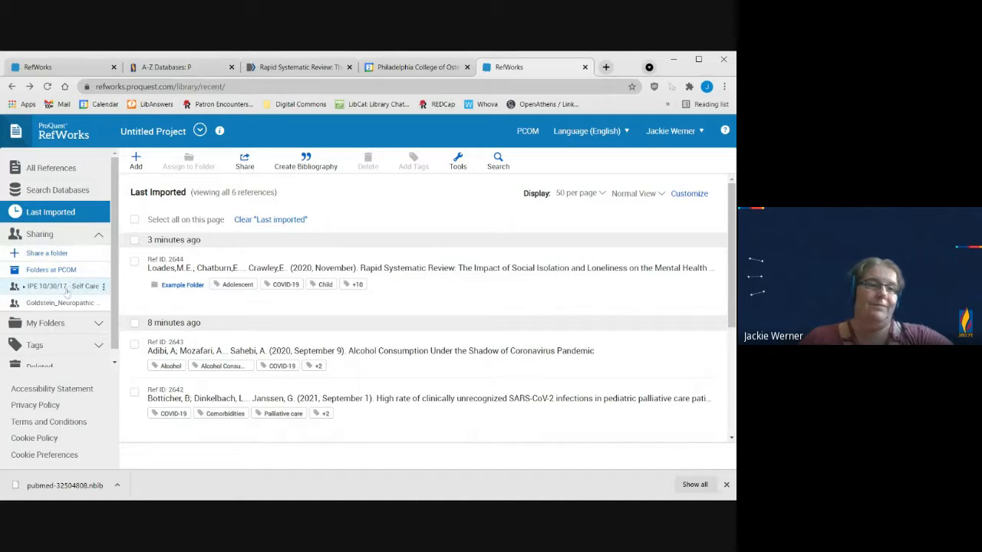
click(38, 256)
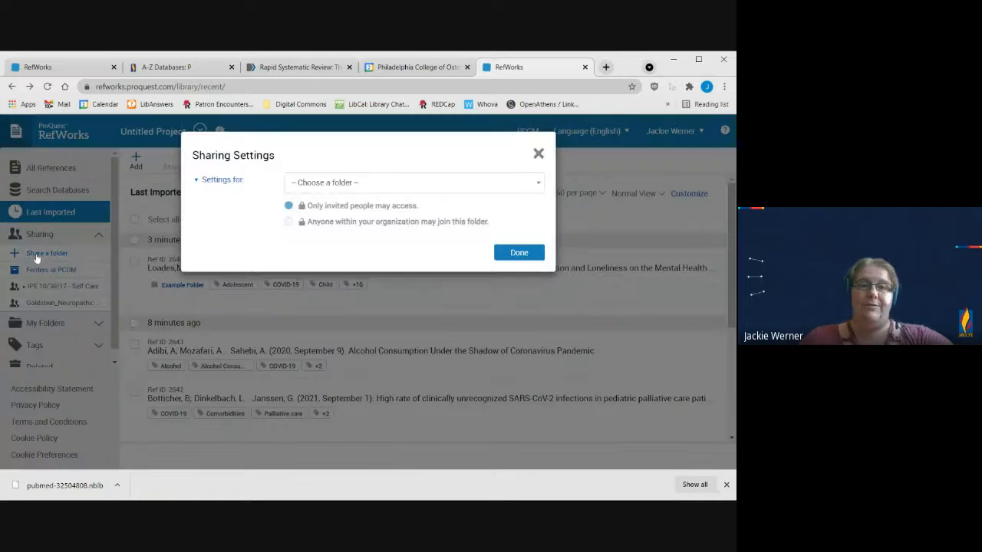
click(342, 184)
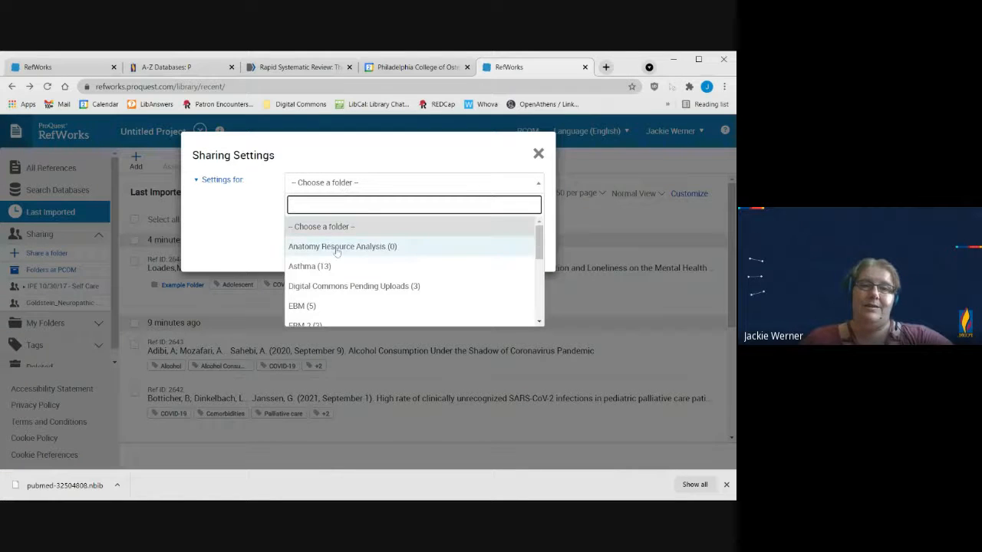
click(341, 273)
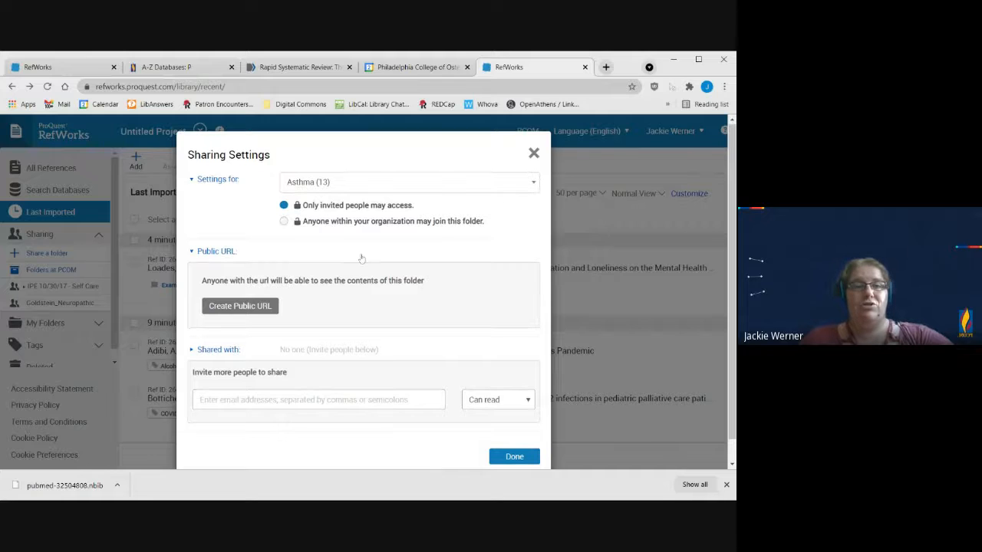
scroll(361, 256, down, 1)
click(318, 377)
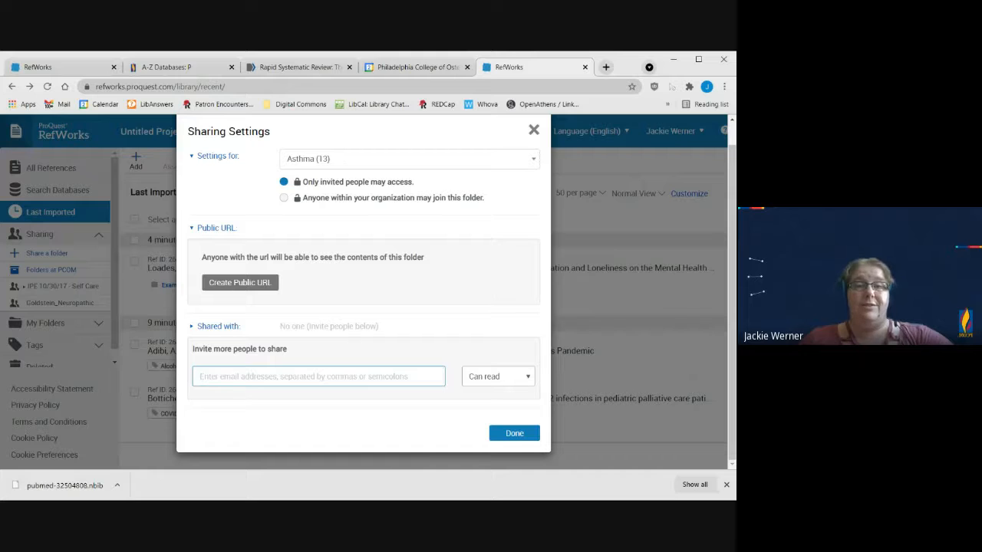
click(500, 379)
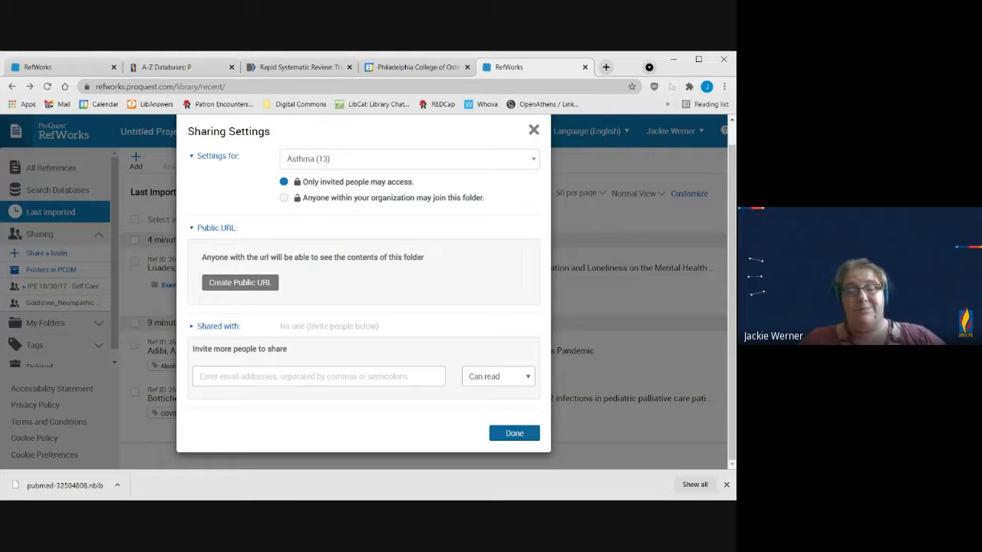
click(515, 433)
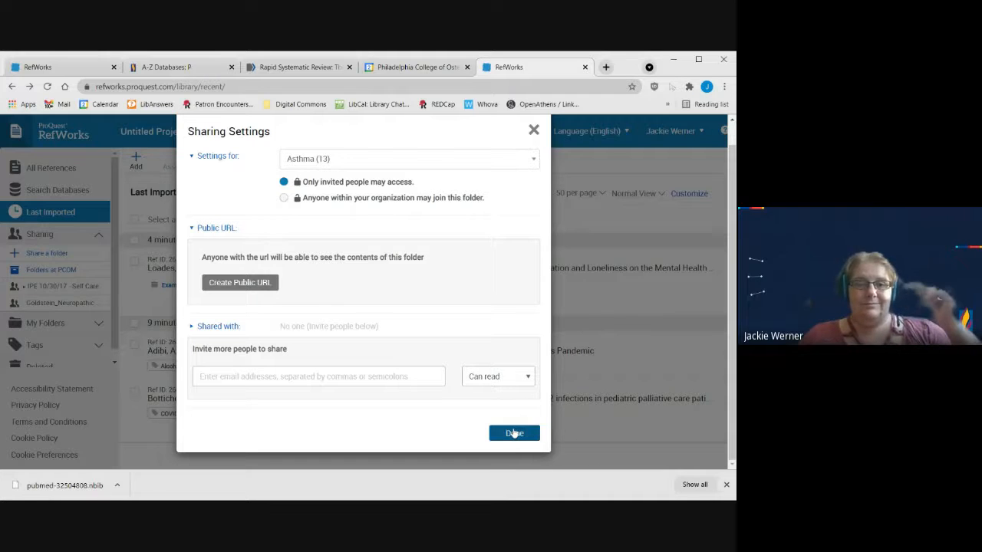
scroll(43, 322, down, 1)
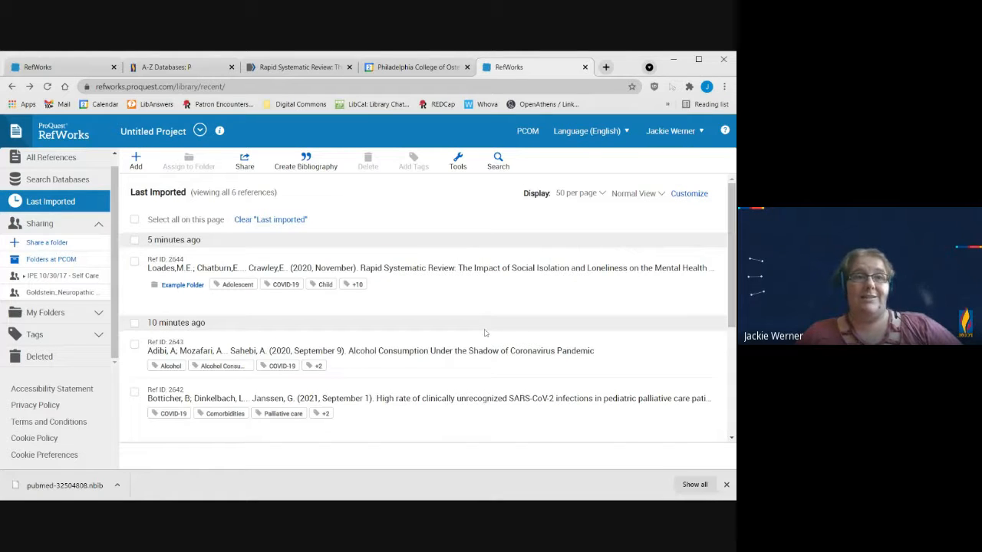
Step: Switch to the PCOM Library A-Z Databases page, list the databases starting with A, and find the APA entries
click(196, 71)
scroll(537, 366, up, 10)
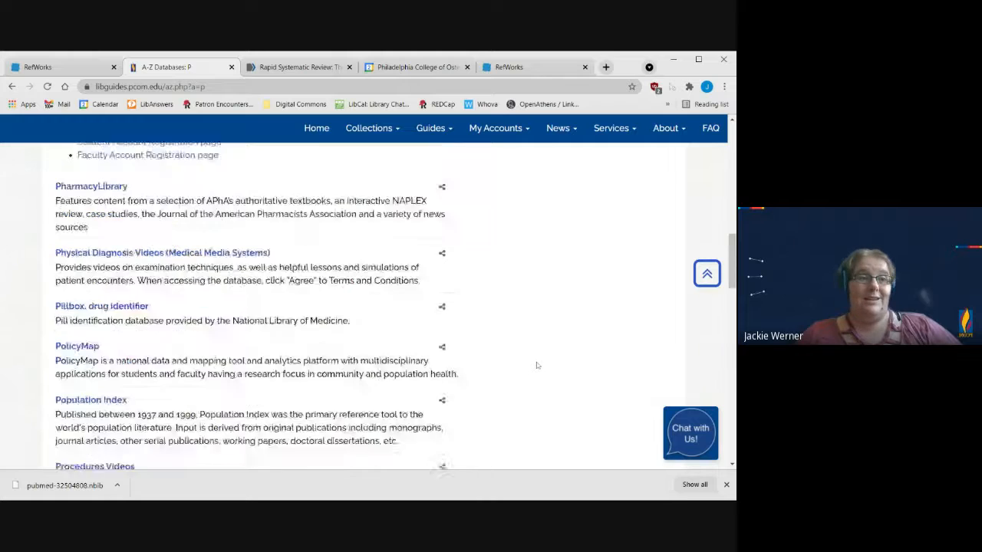
scroll(537, 366, up, 8)
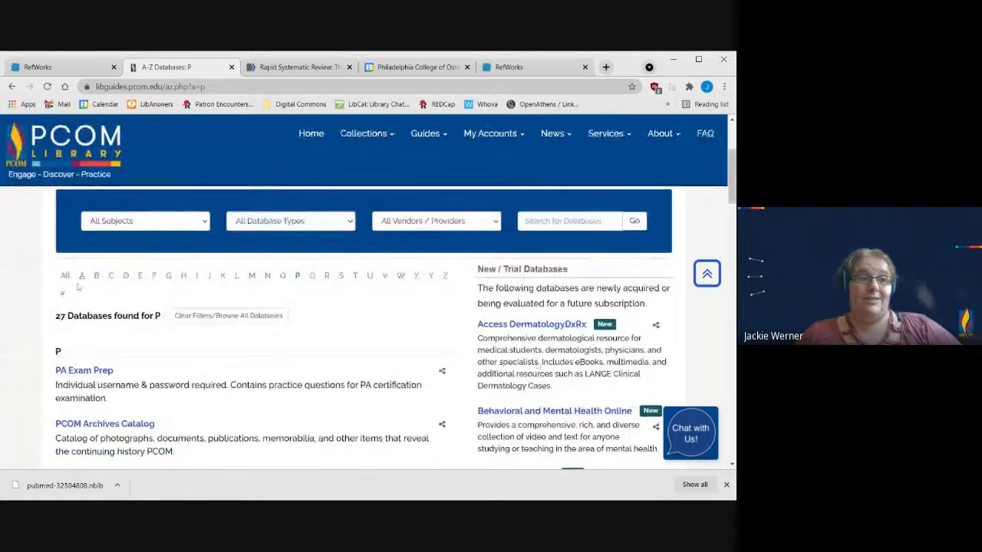
click(82, 276)
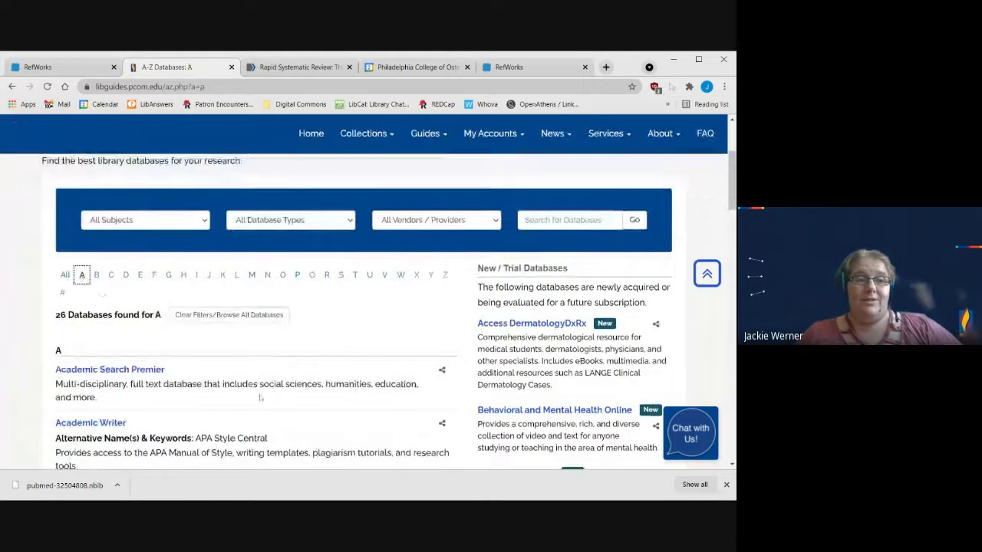
scroll(260, 398, down, 2)
scroll(233, 387, down, 3)
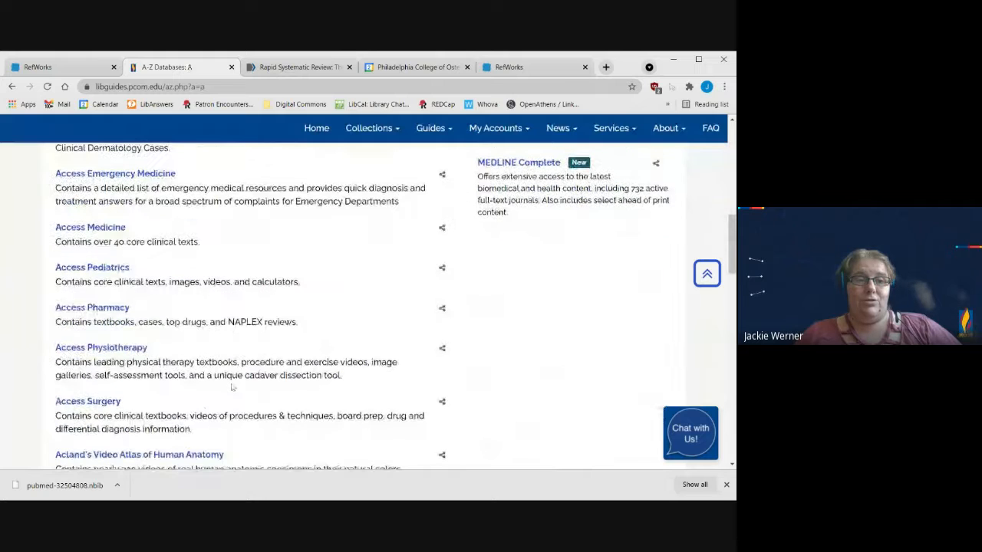
scroll(232, 386, down, 8)
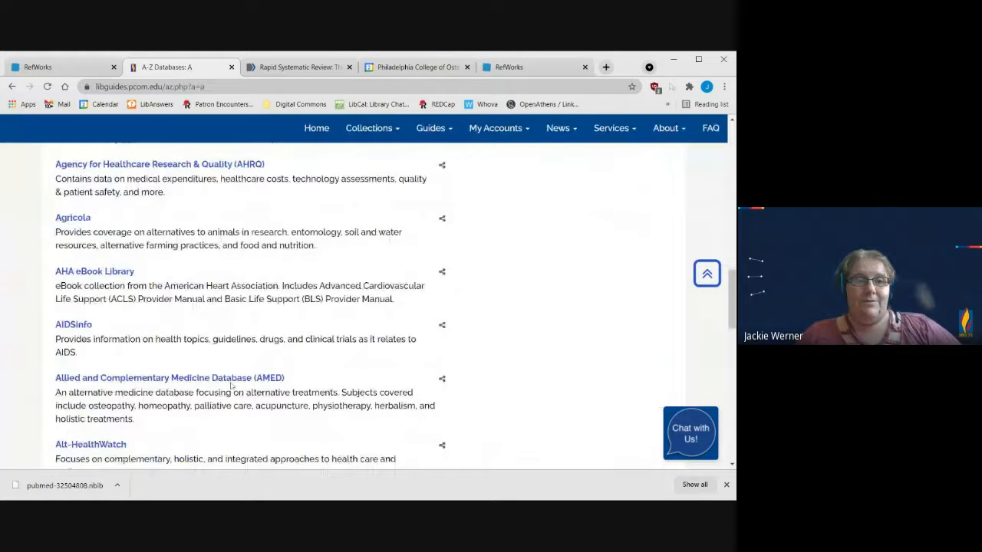
scroll(232, 385, down, 4)
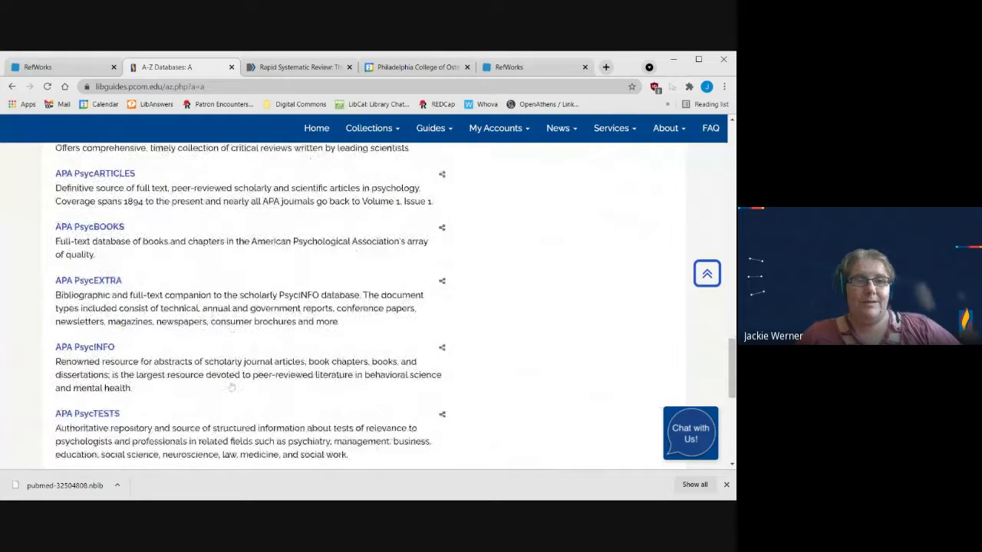
Step: Open the APA PsycINFO database and sign in to the institutional account, authenticating with Duo Push
click(100, 326)
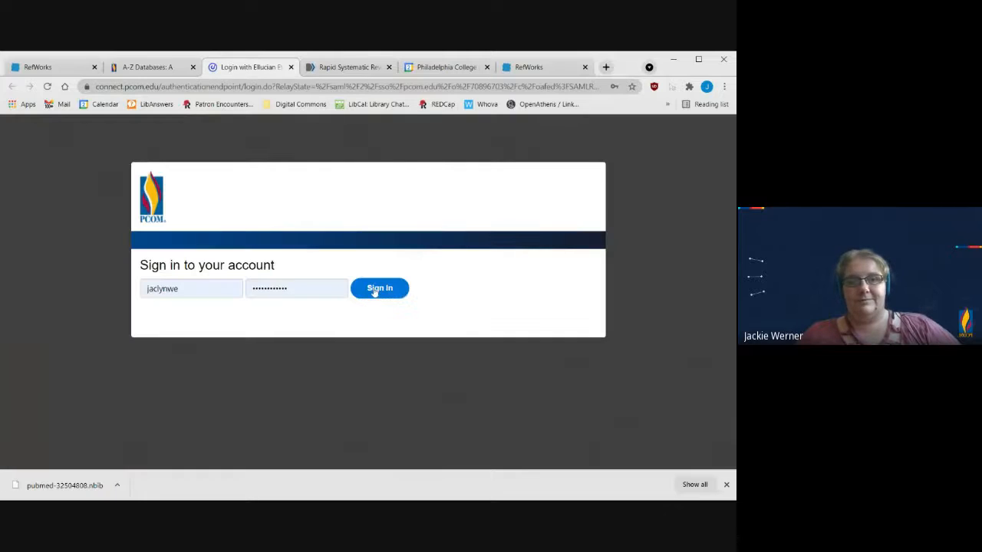
click(376, 290)
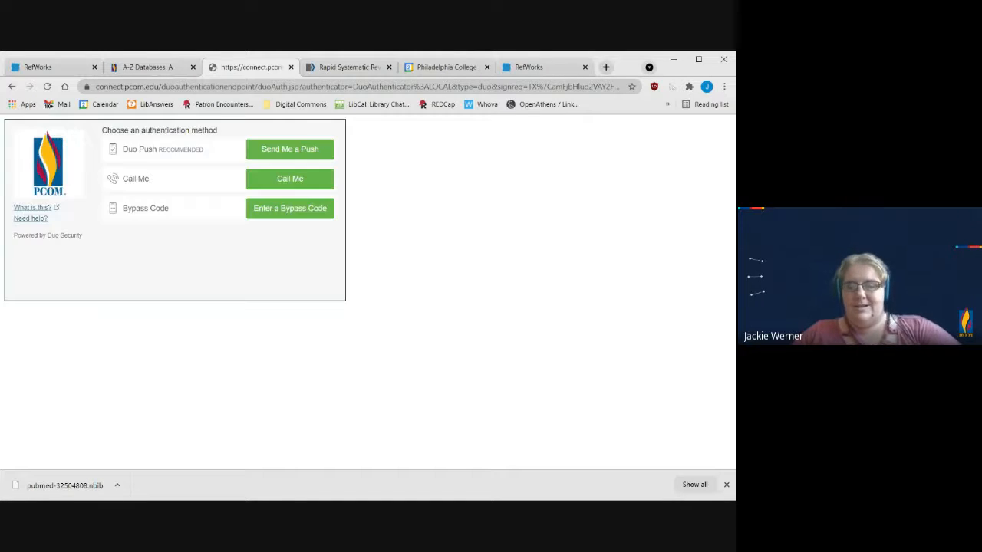
click(314, 153)
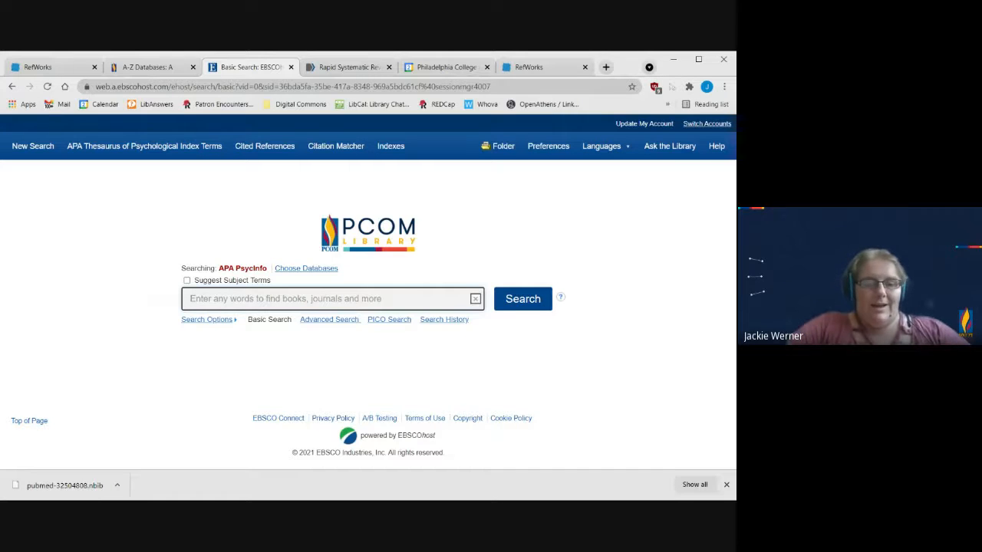
Step: Search APA PsycInfo for "covid trauma" and dismiss the browser's downloads bar
text(covi)
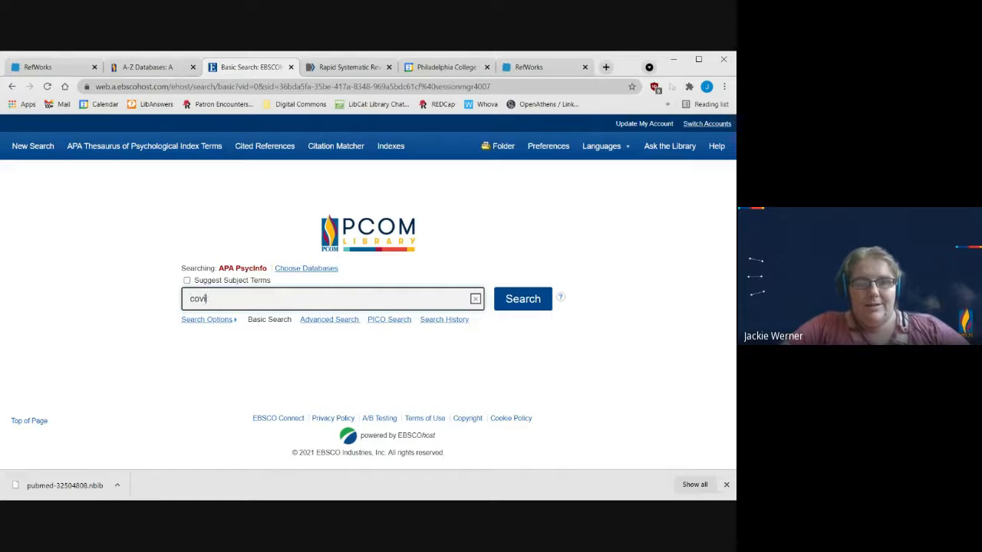
text(d trauma)
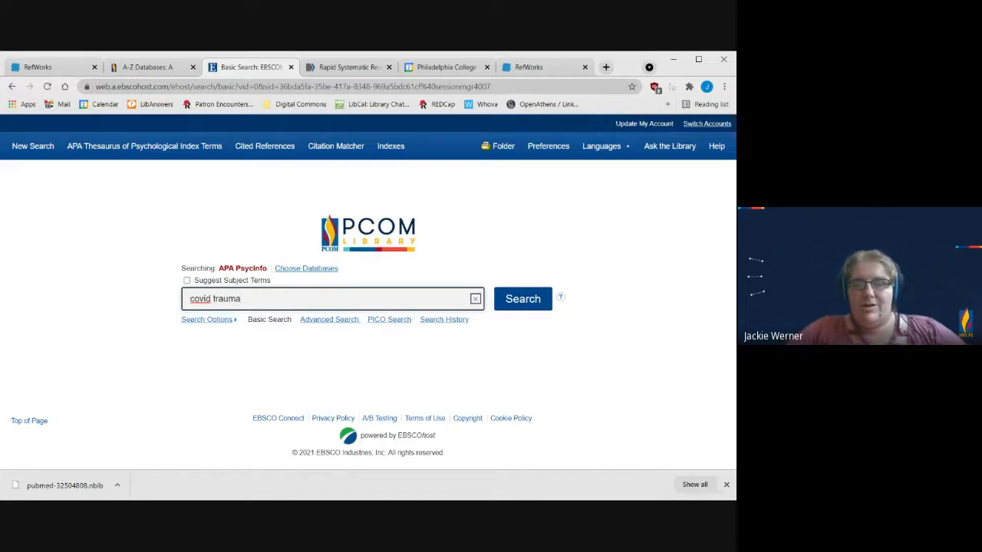
key(Return)
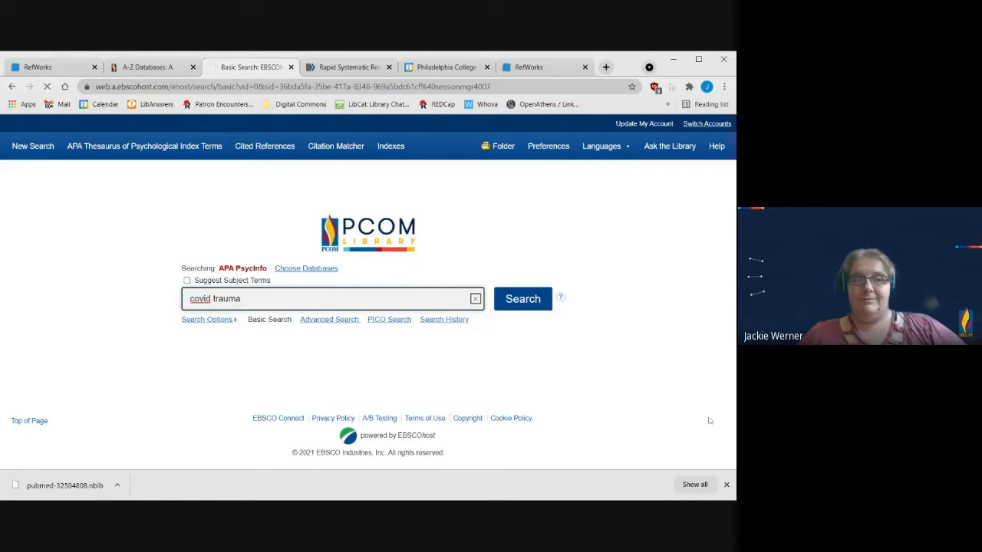
click(726, 484)
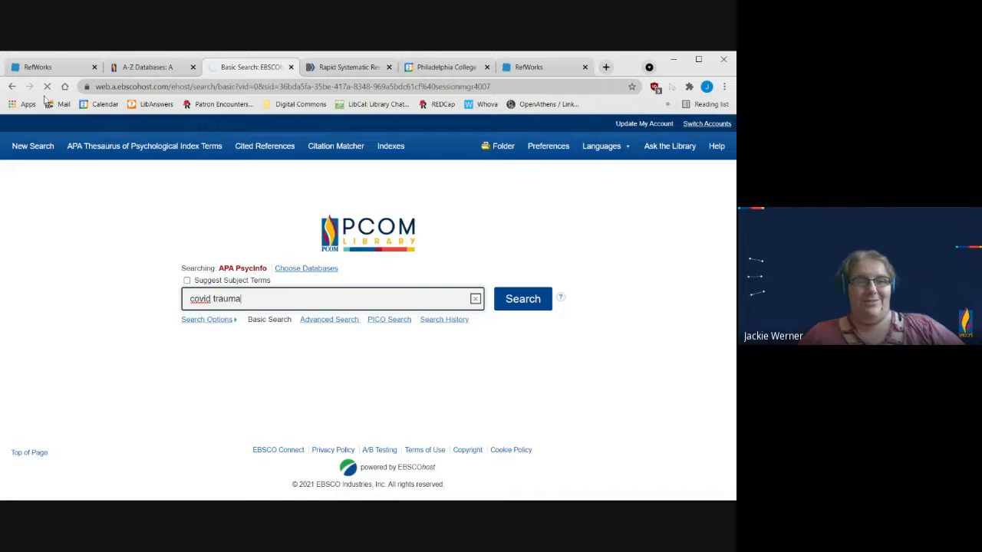
Step: Switch to RefWorks, refresh All References, and open the account's Tools page with the Save to RefWorks and citation add-ons
click(42, 67)
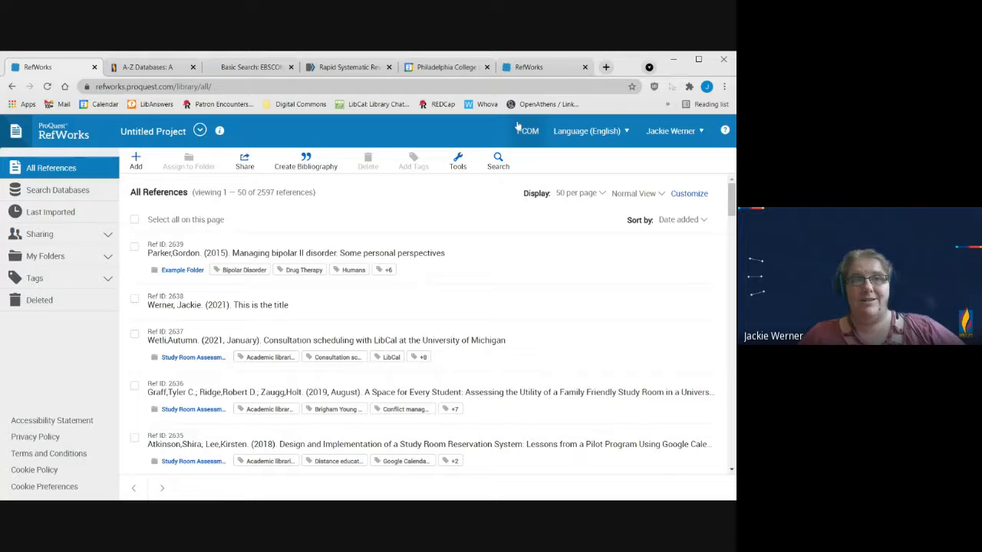
click(48, 88)
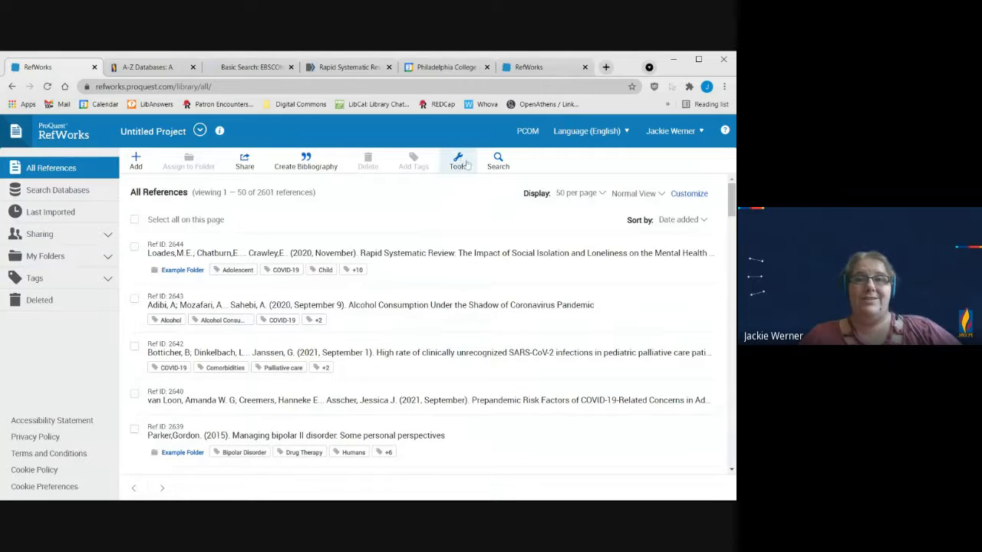
click(458, 160)
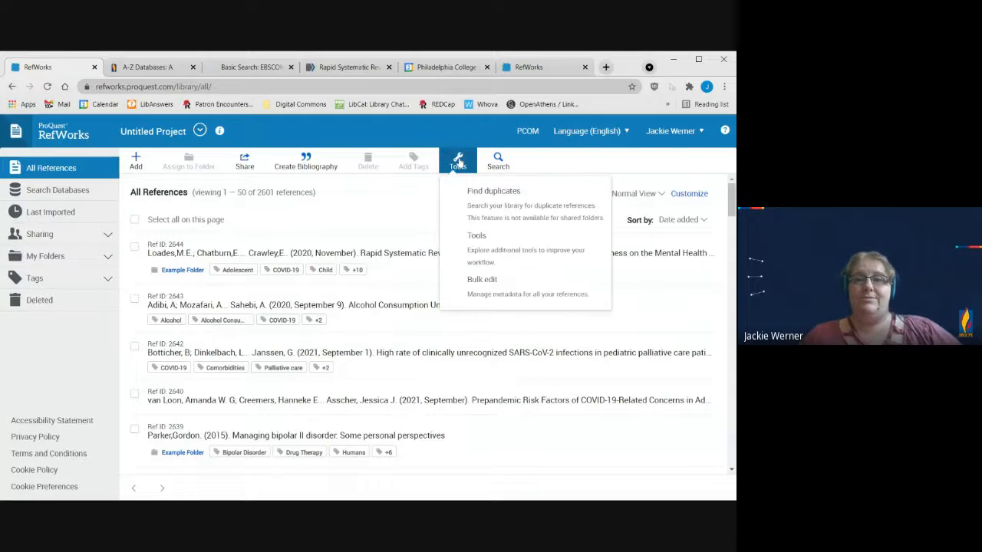
click(458, 160)
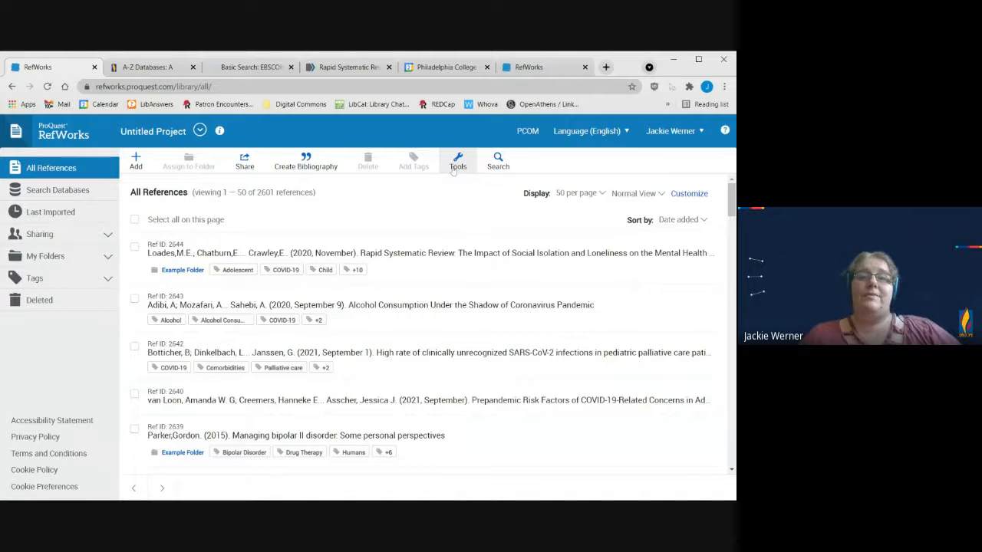
click(690, 133)
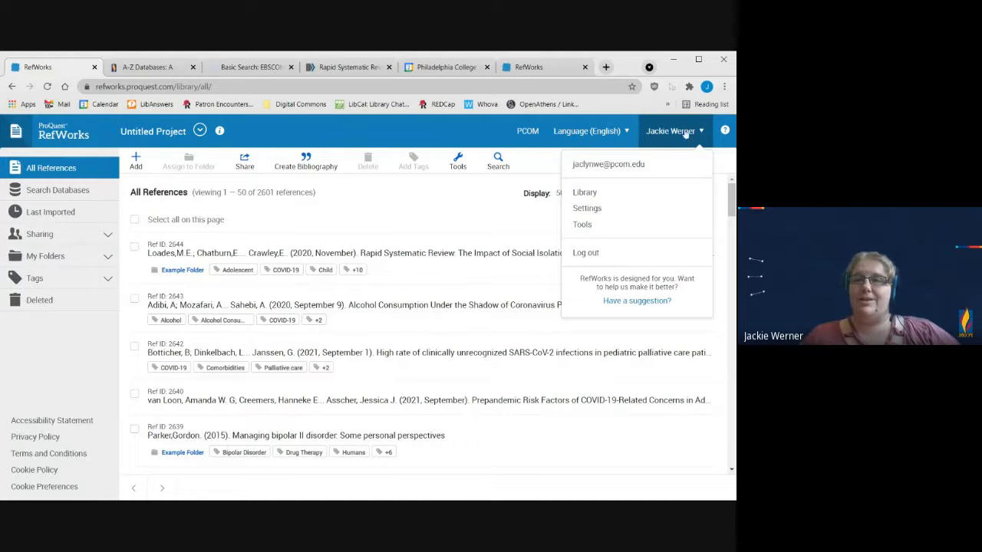
click(592, 230)
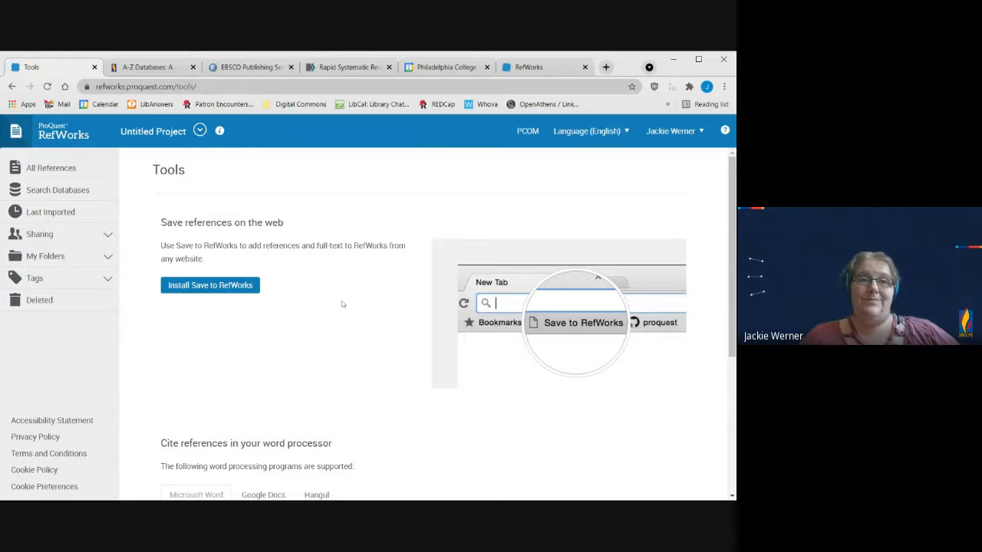
Step: Switch to the PCOM Library A-Z Databases page, list the databases starting with S, and open Scopus
click(253, 67)
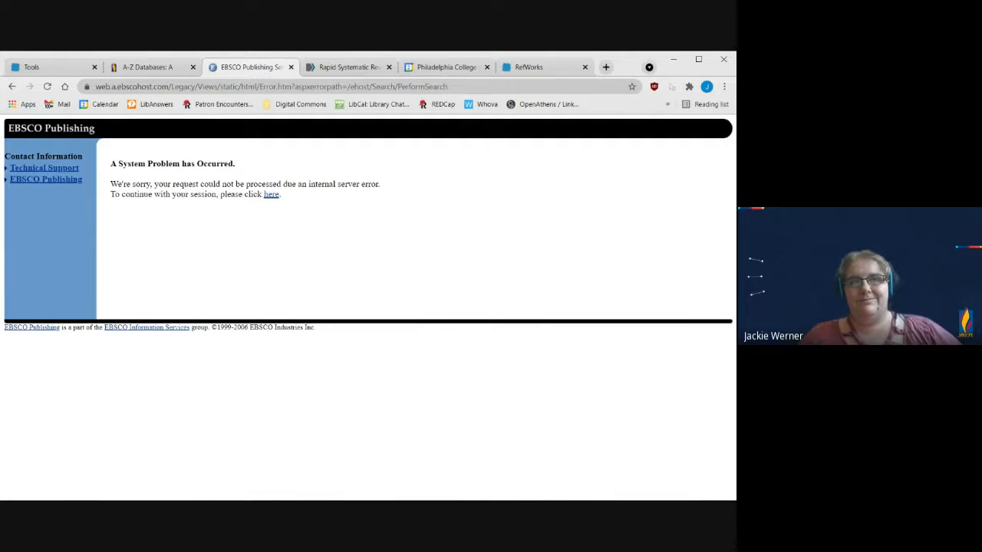
click(145, 69)
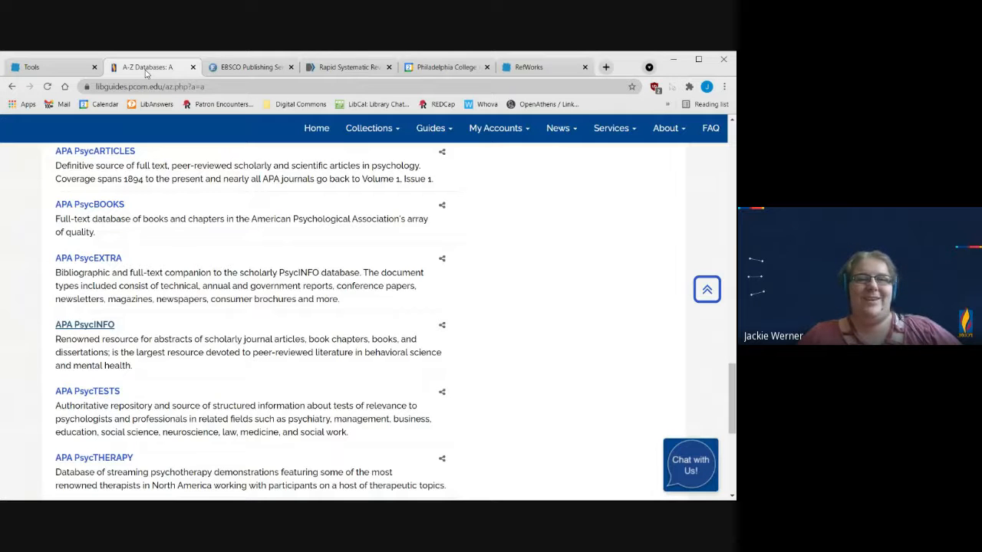
scroll(369, 322, up, 5)
scroll(368, 322, up, 10)
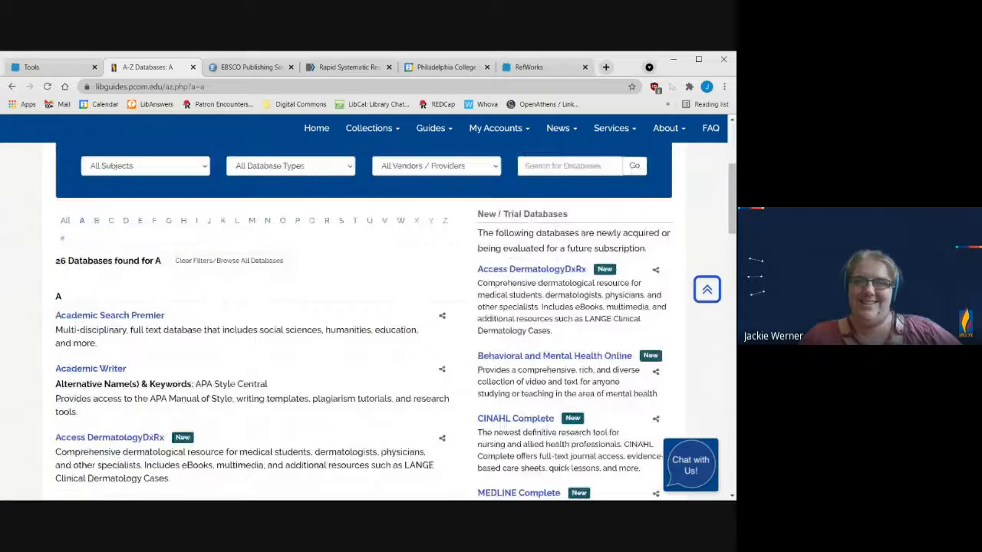
click(341, 220)
scroll(170, 348, down, 5)
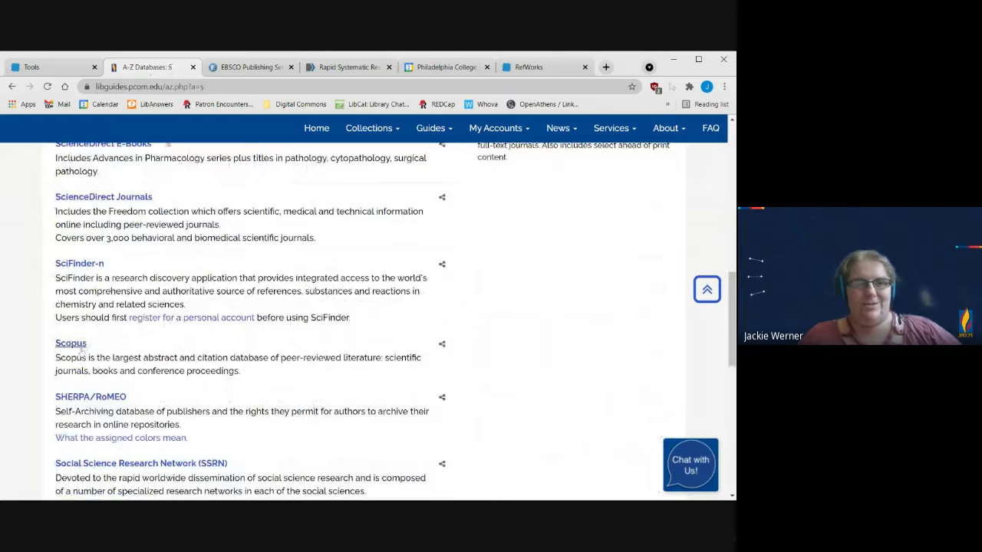
click(81, 351)
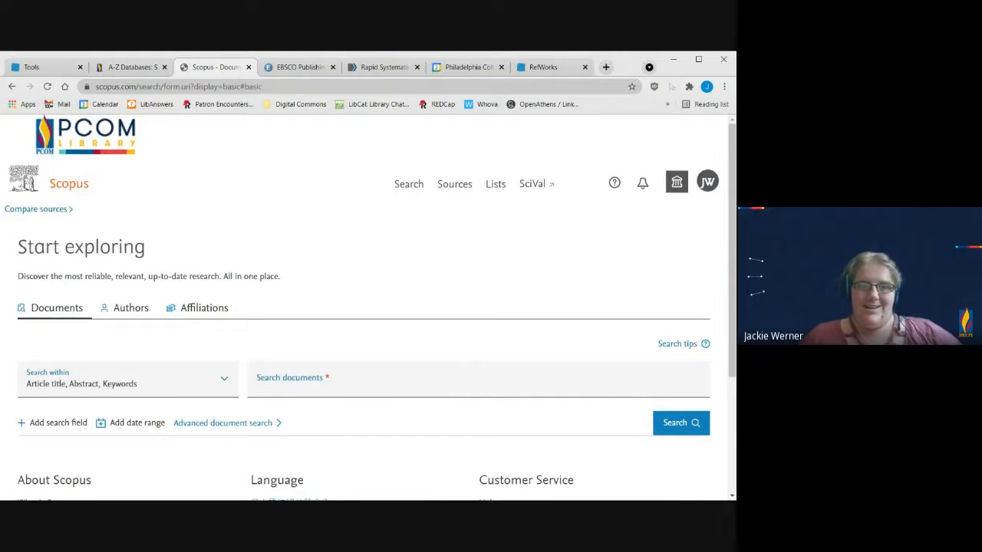
Step: Search Scopus documents for "covid adolescents" and close the EBSCO and Rapid Systematic Review browser tabs
click(476, 380)
text(covid ad)
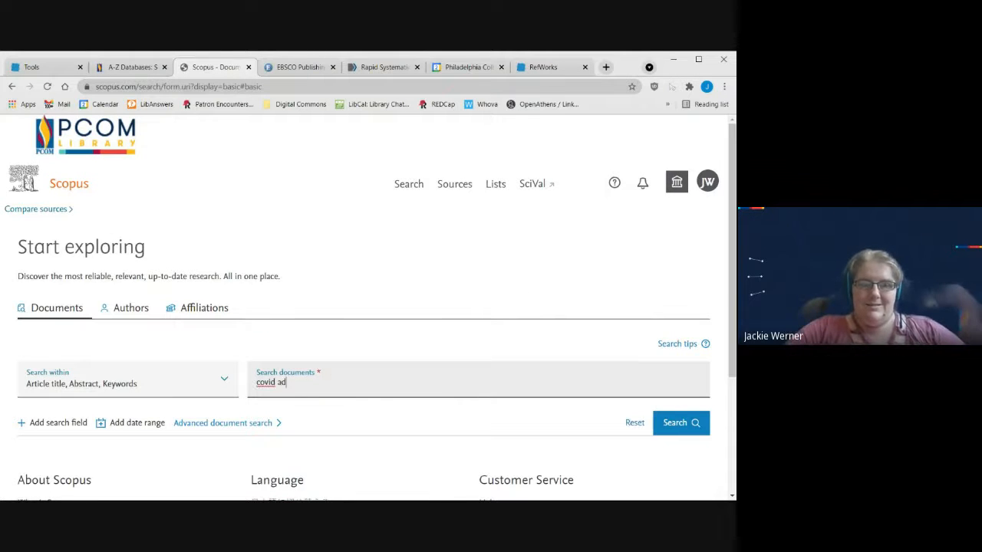
text(olescen)
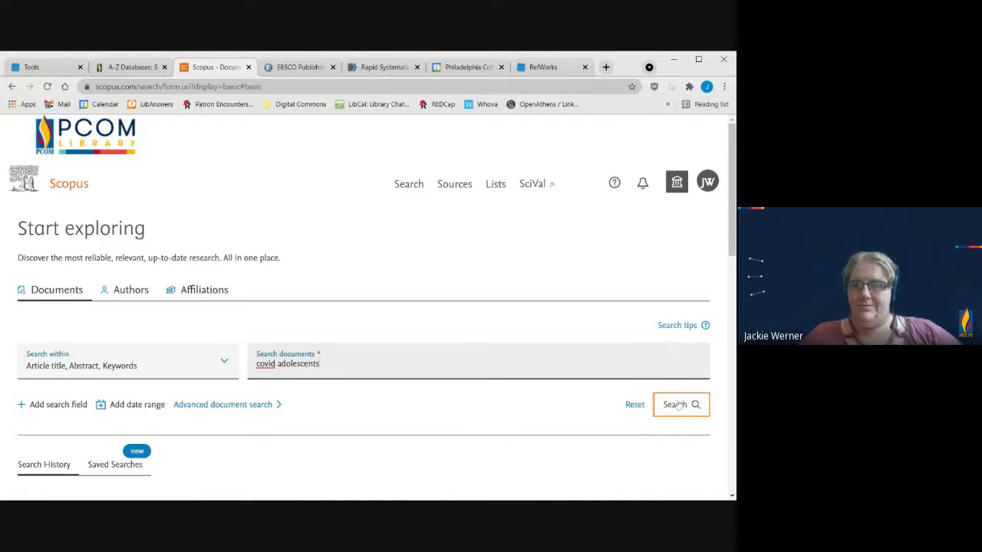
text(ts)
key(Return)
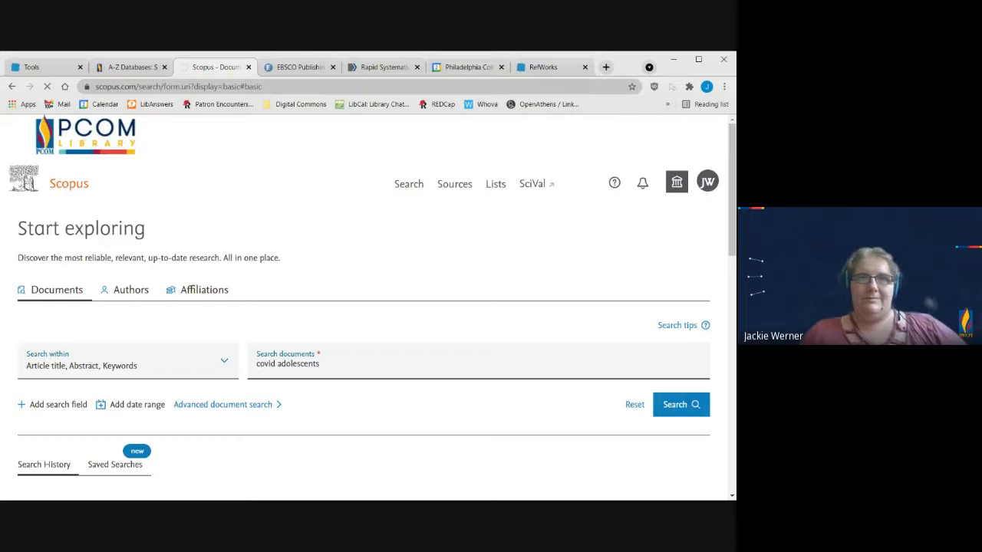
click(332, 68)
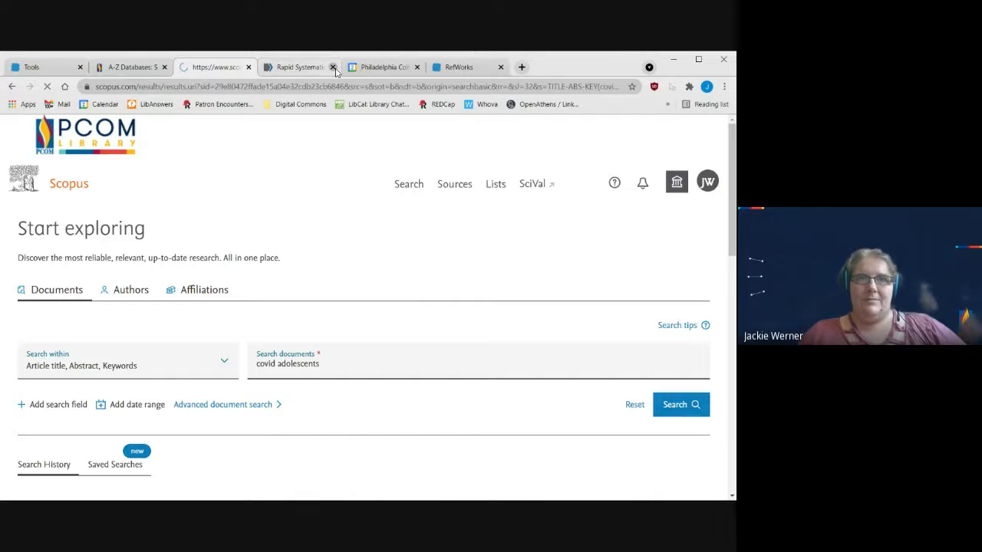
click(332, 68)
Step: Open the article "Clinical characteristics of coronavirus disease 2019 in China" and export its citation information using the RefWorks method
scroll(420, 284, down, 3)
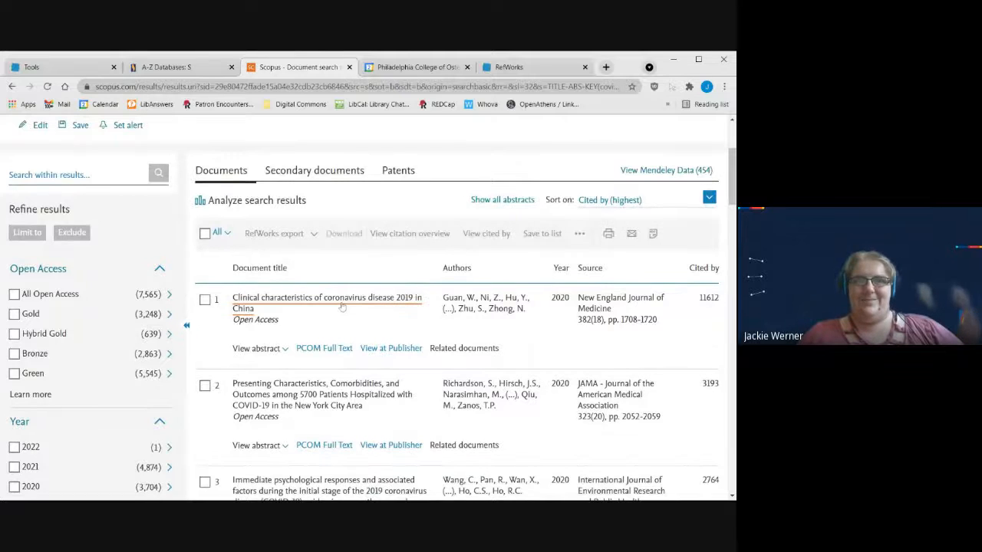
click(342, 306)
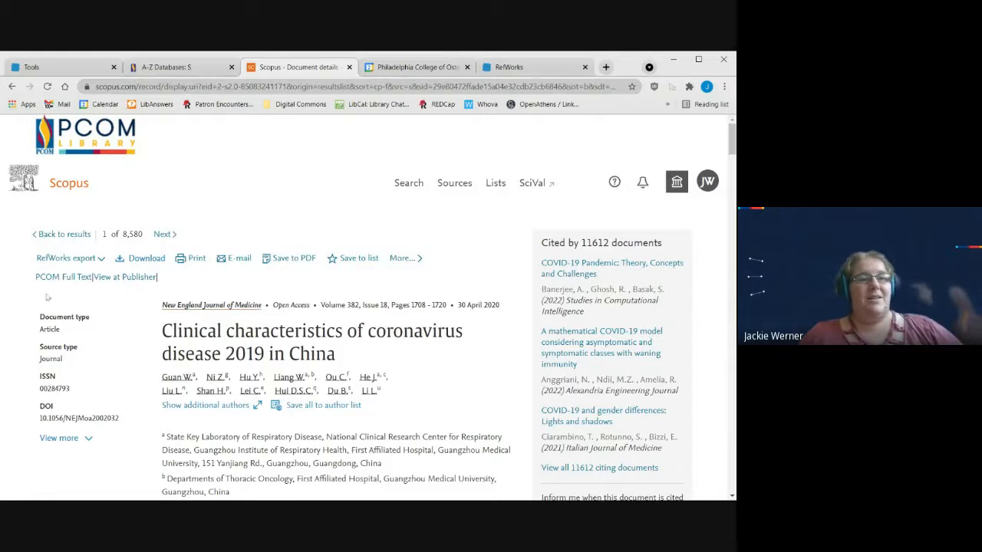
click(103, 262)
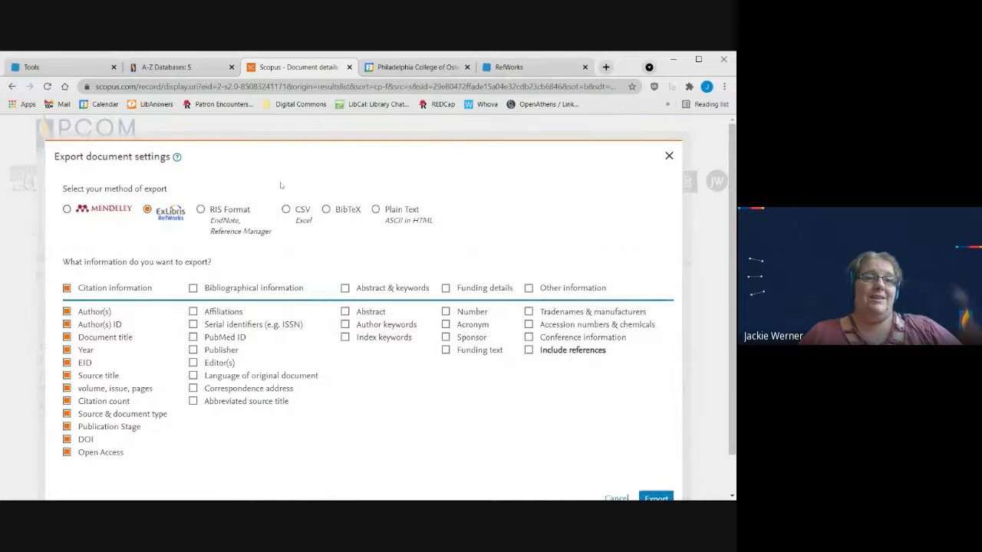
scroll(415, 233, down, 1)
scroll(380, 231, up, 1)
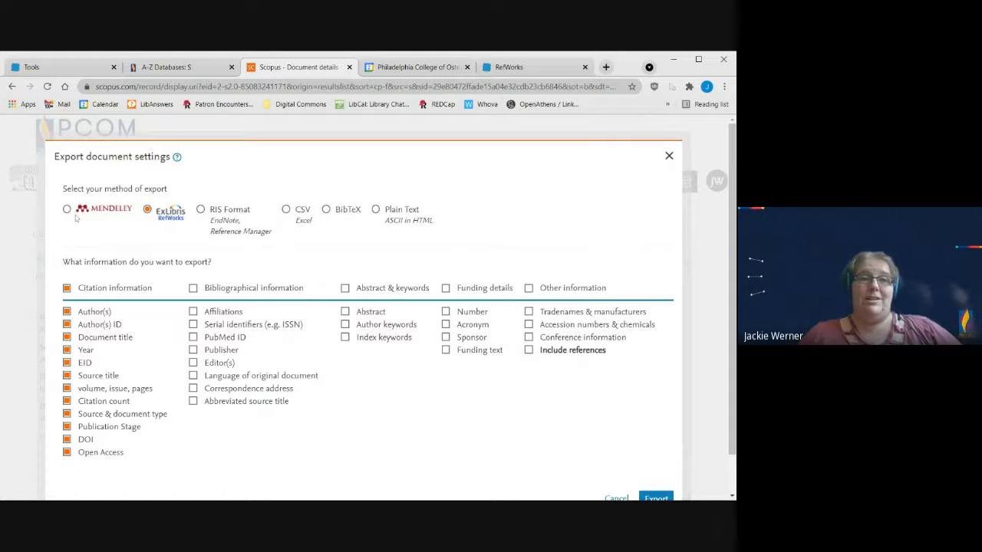
scroll(537, 330, down, 1)
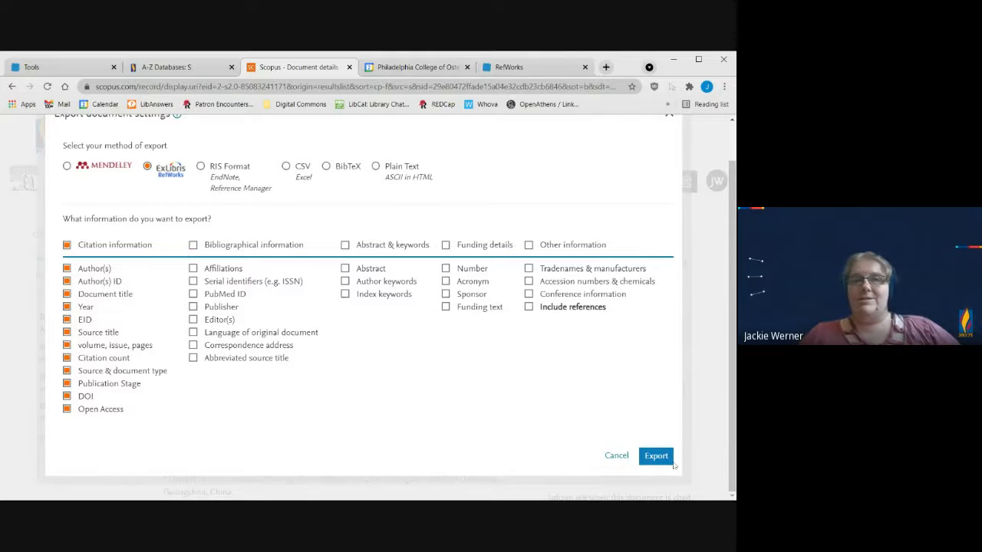
click(671, 461)
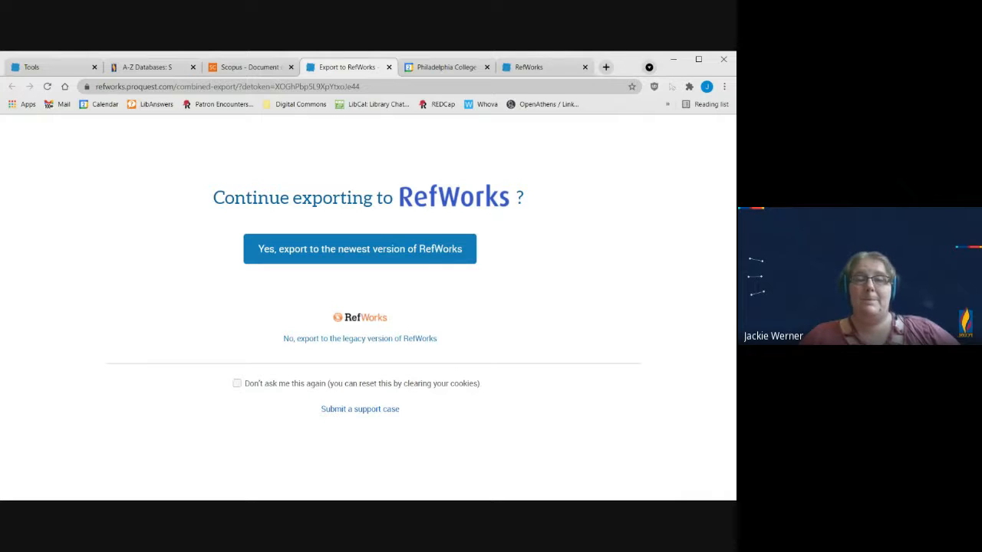
Step: Continue to the newest version of RefWorks and import the exported reference into Example Folder of Untitled Project
click(430, 258)
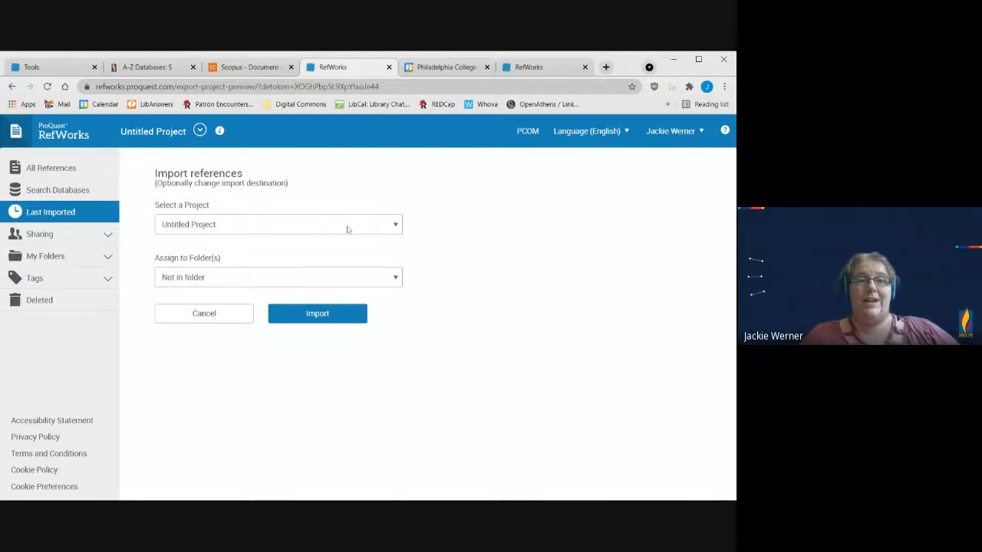
click(356, 280)
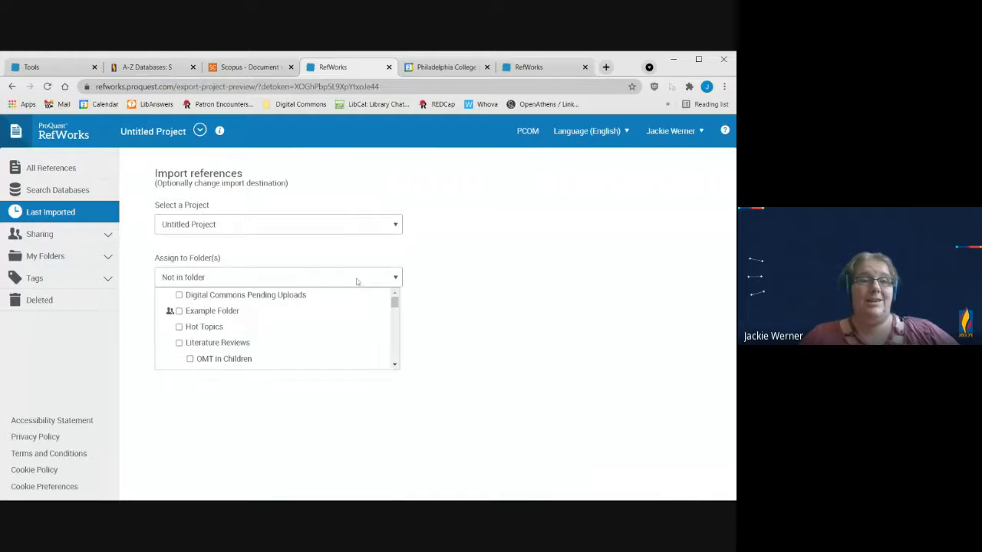
click(179, 311)
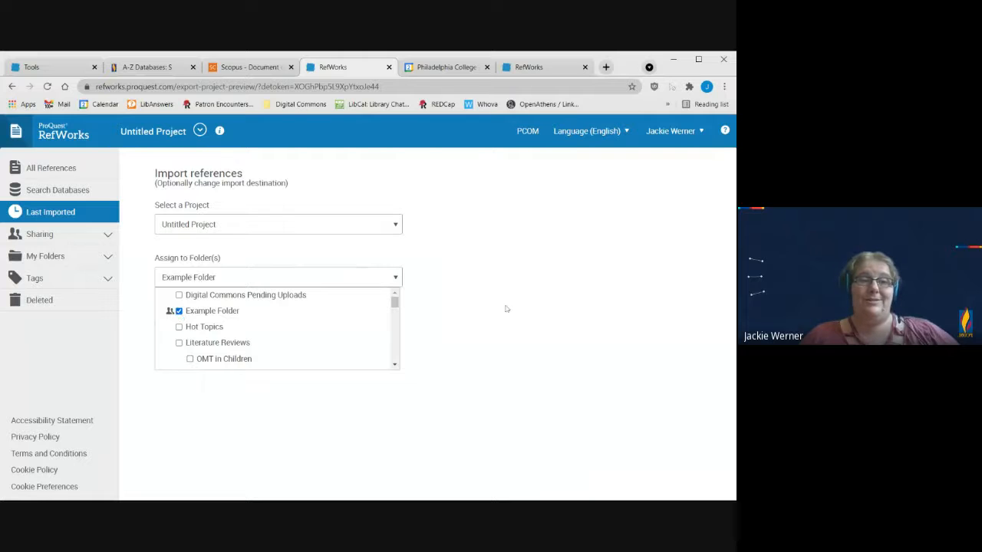
click(505, 309)
click(295, 314)
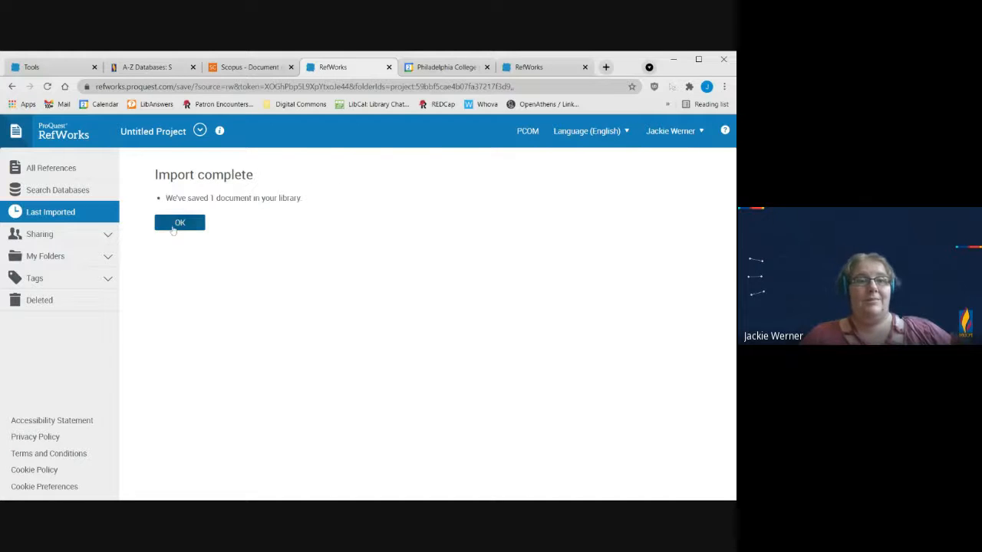
click(178, 225)
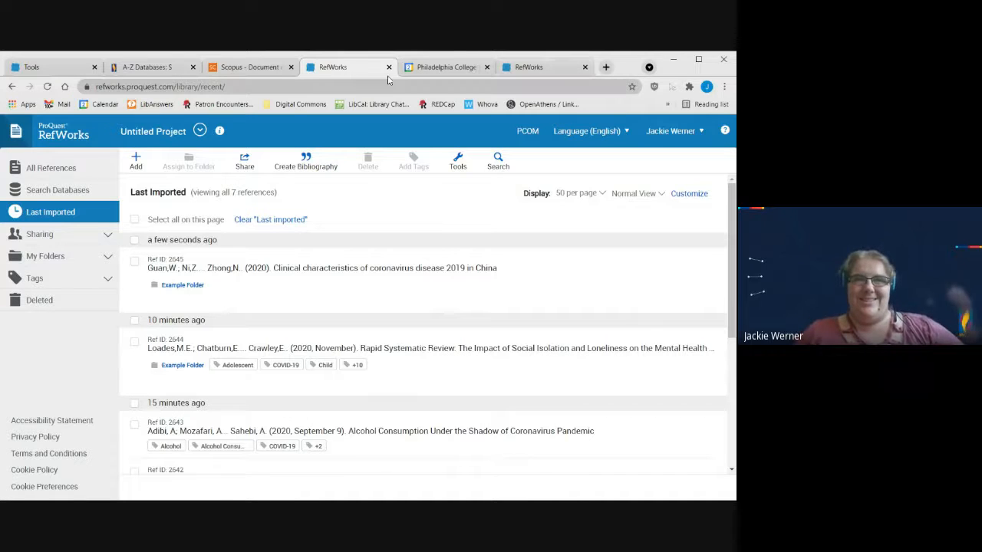
Step: Return to the RefWorks Tools page and review the Microsoft Word options for citing references in a word processor
click(60, 68)
scroll(342, 242, down, 2)
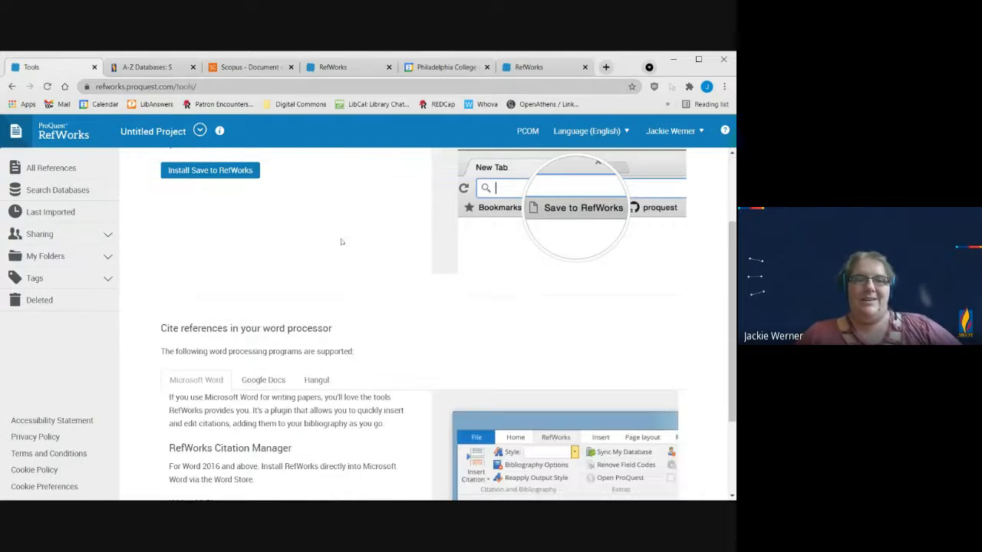
scroll(342, 242, down, 2)
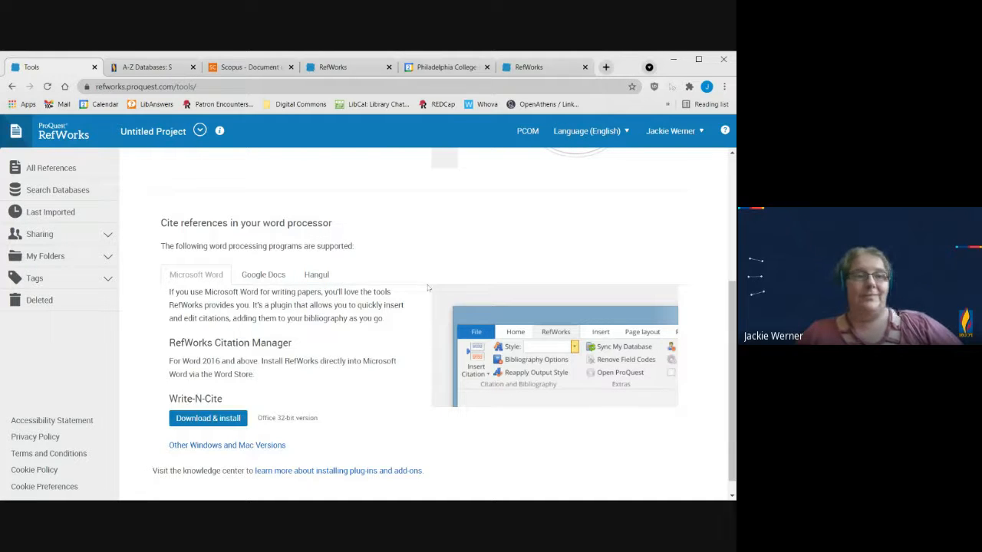
scroll(182, 397, down, 1)
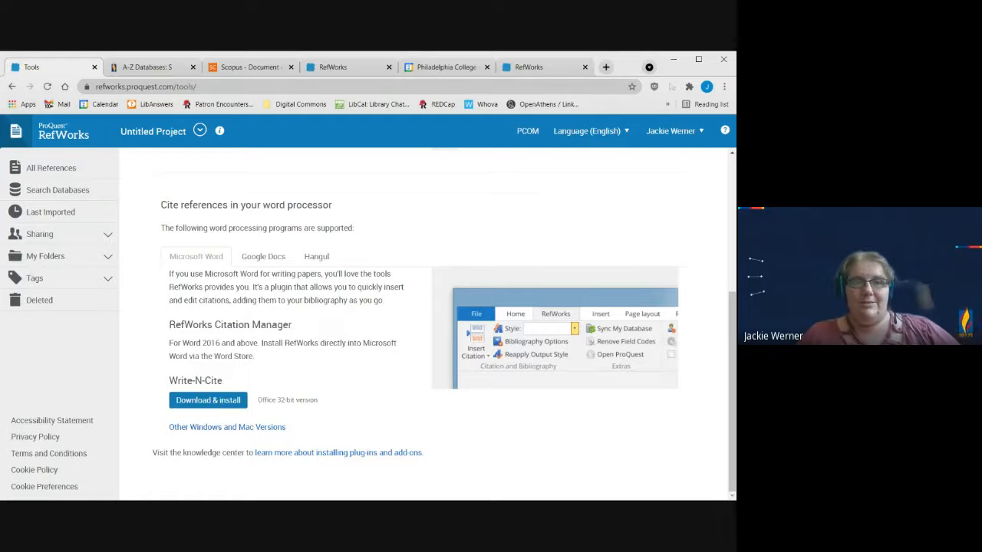
Step: Switch to Word, search the Office Add-ins store for "refworks", and close the store
key(alt+Tab)
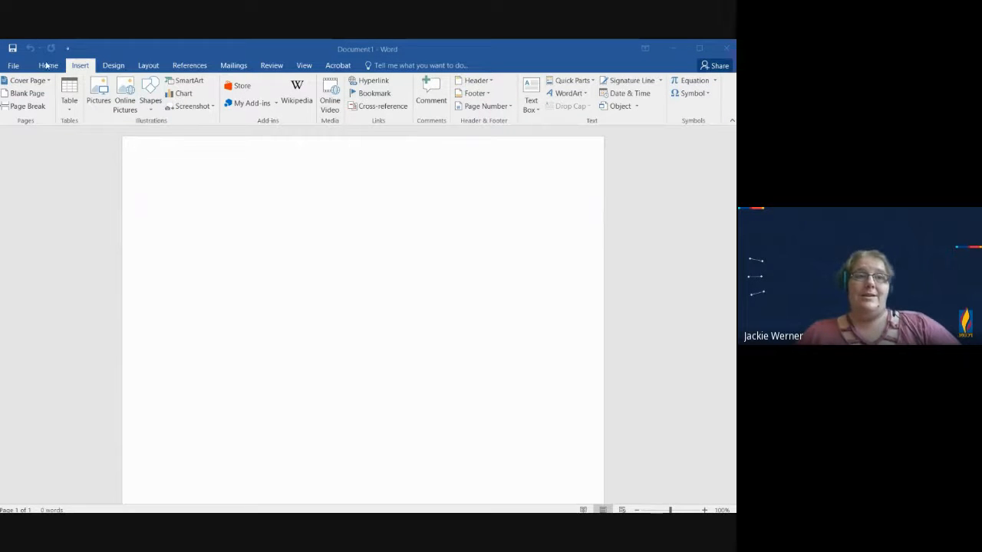
click(247, 88)
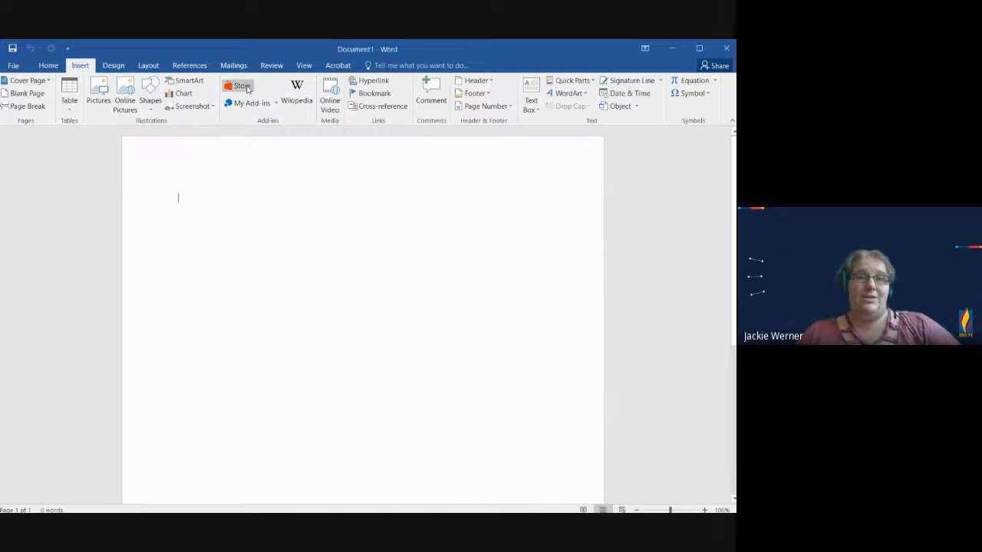
click(247, 89)
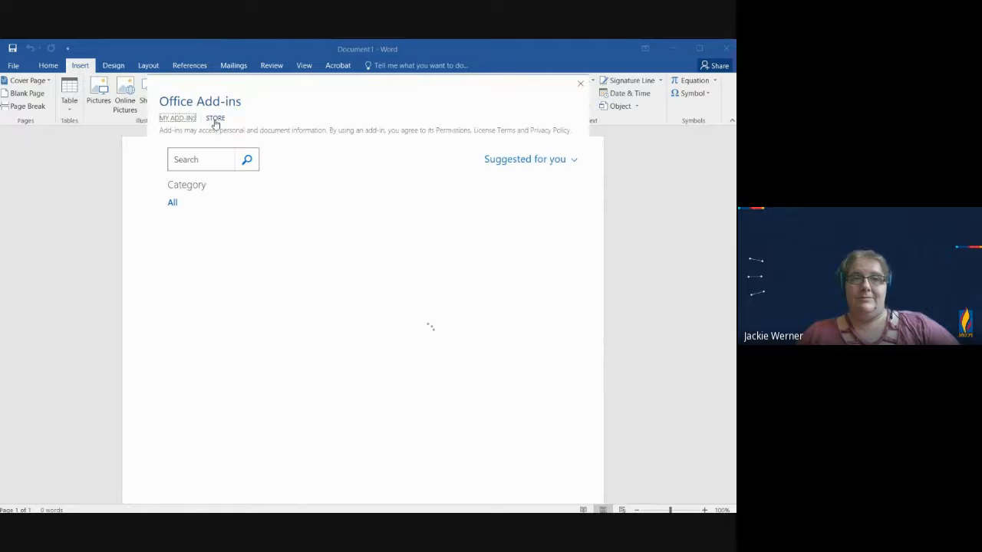
click(214, 160)
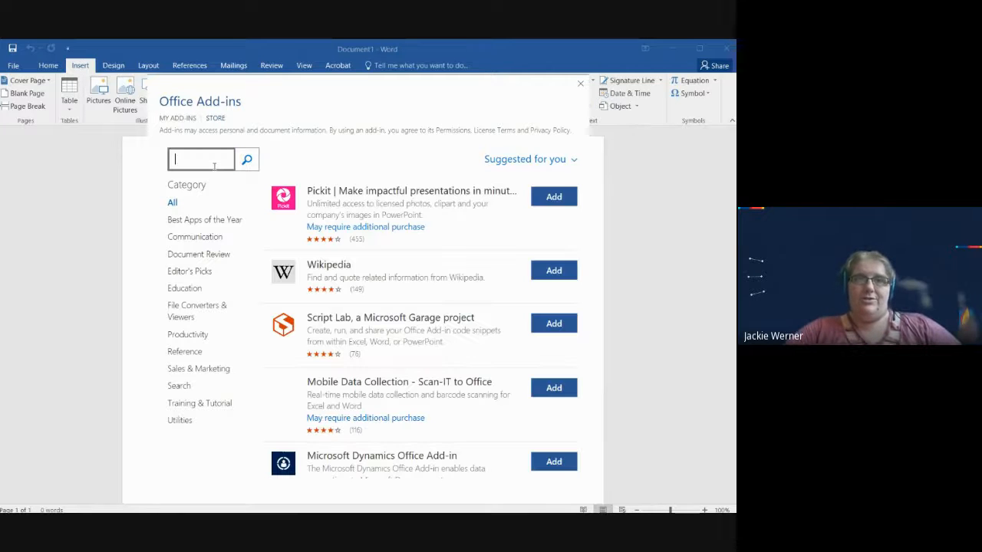
text(refworks)
click(246, 160)
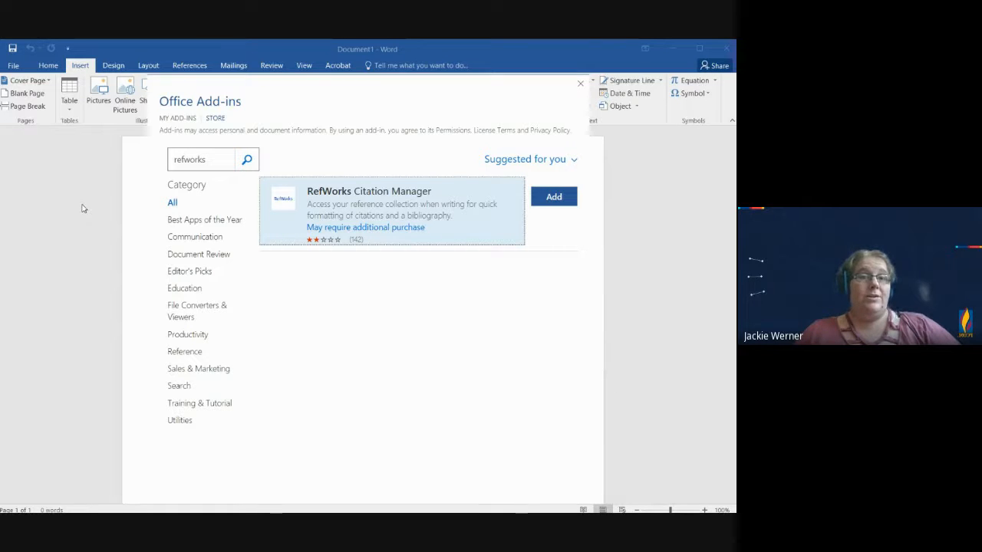
click(579, 84)
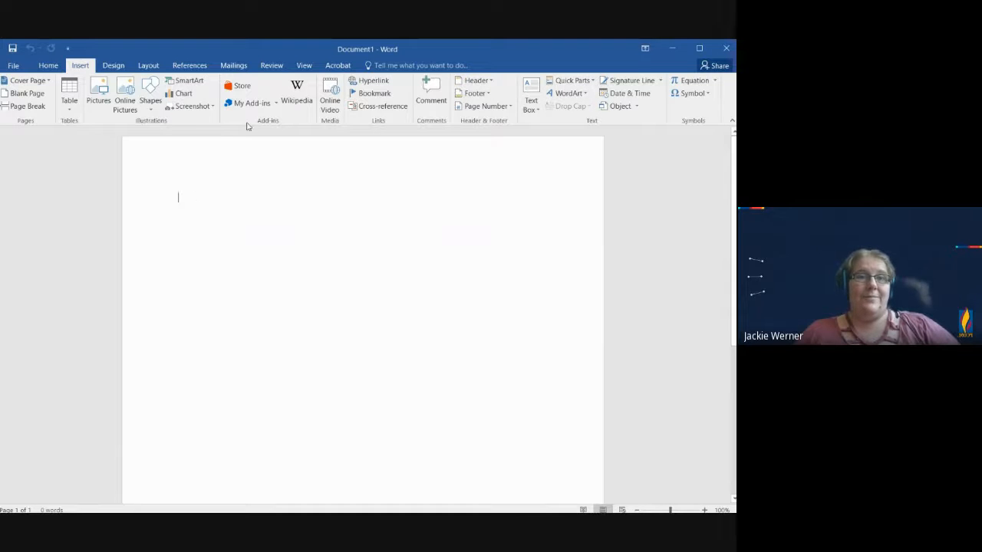
Step: Open the RefWorks Citation Manager add-in and log in with the account's email address and password
click(275, 108)
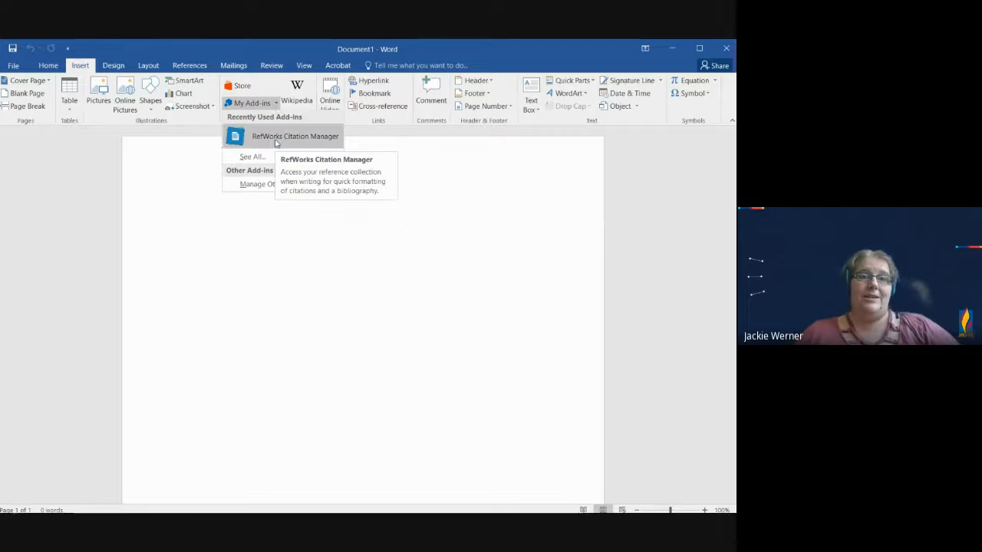
click(275, 140)
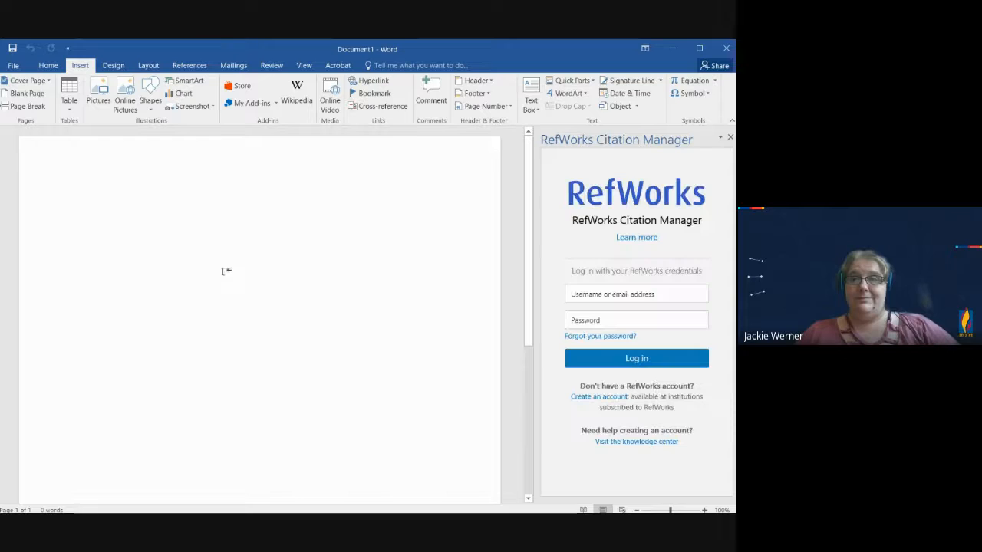
click(674, 294)
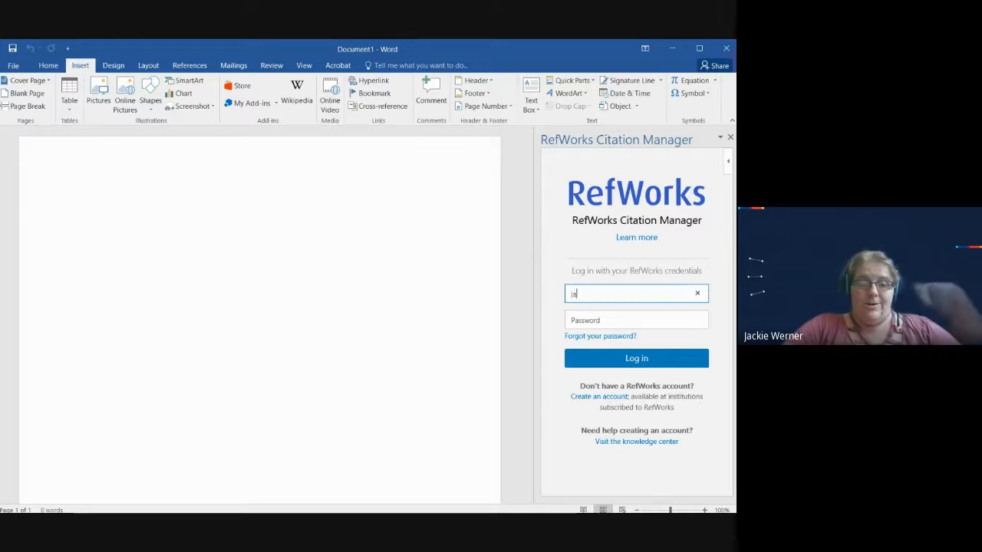
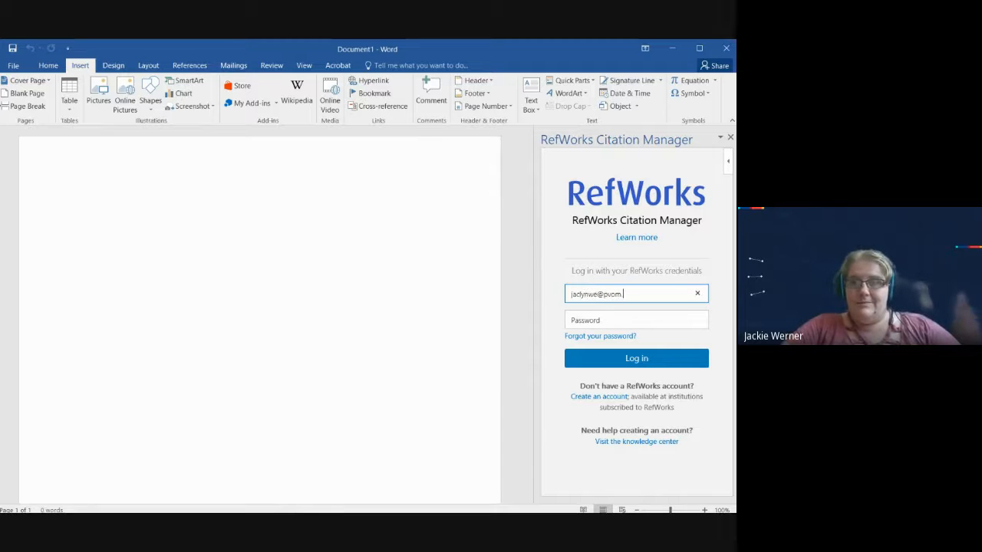
key(Tab)
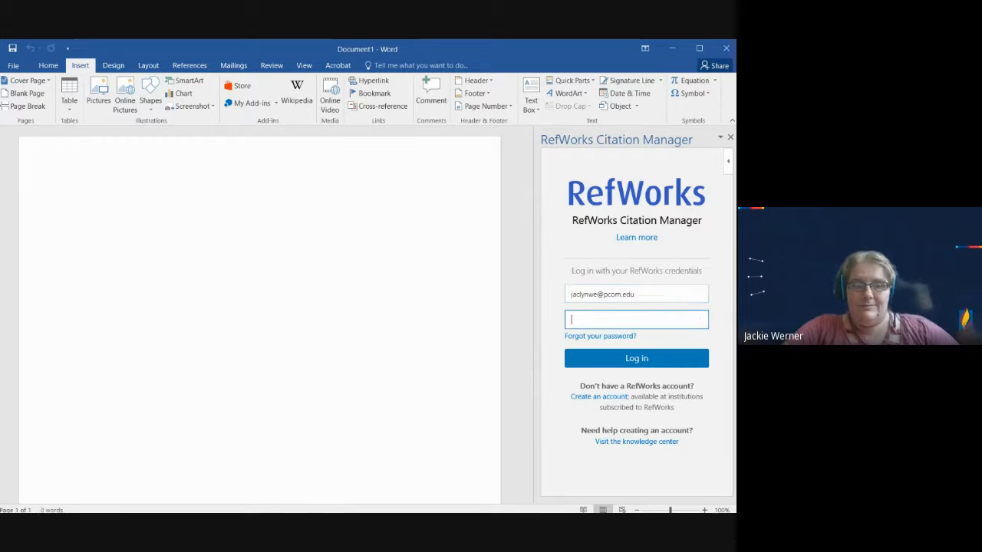
text(********)
key(Return)
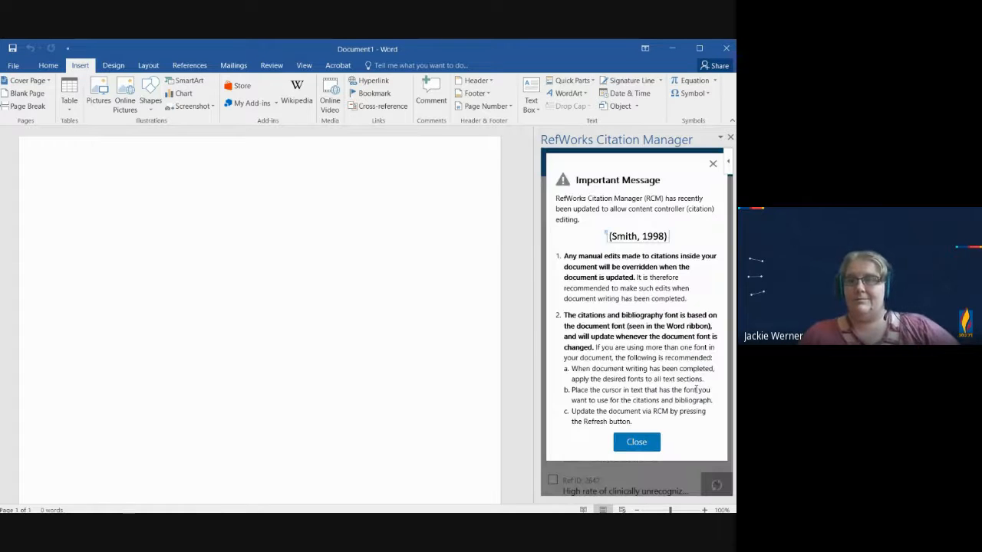
Step: Dismiss the Important Message notice and filter the reference list in RefWorks Citation Manager to Example Folder
click(636, 442)
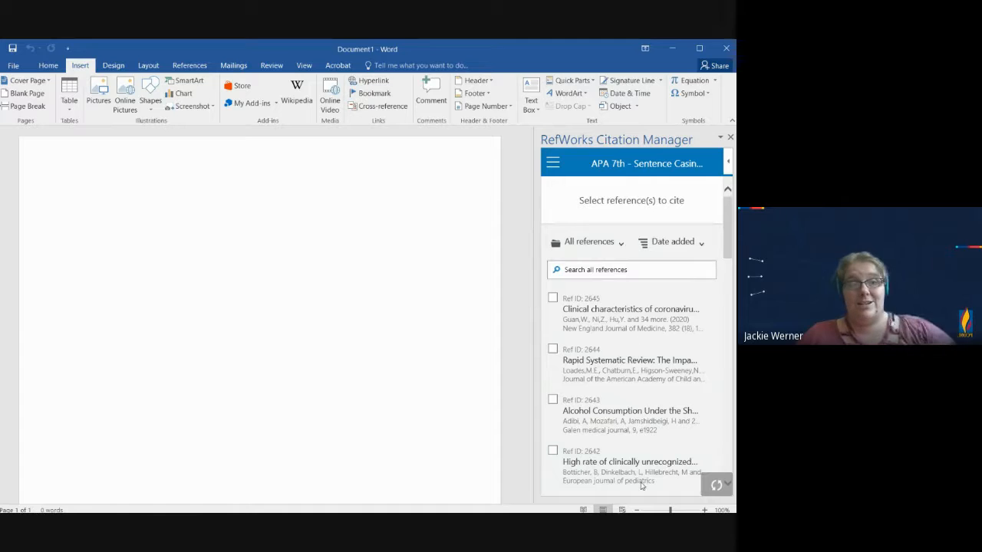
mouse_move(670, 409)
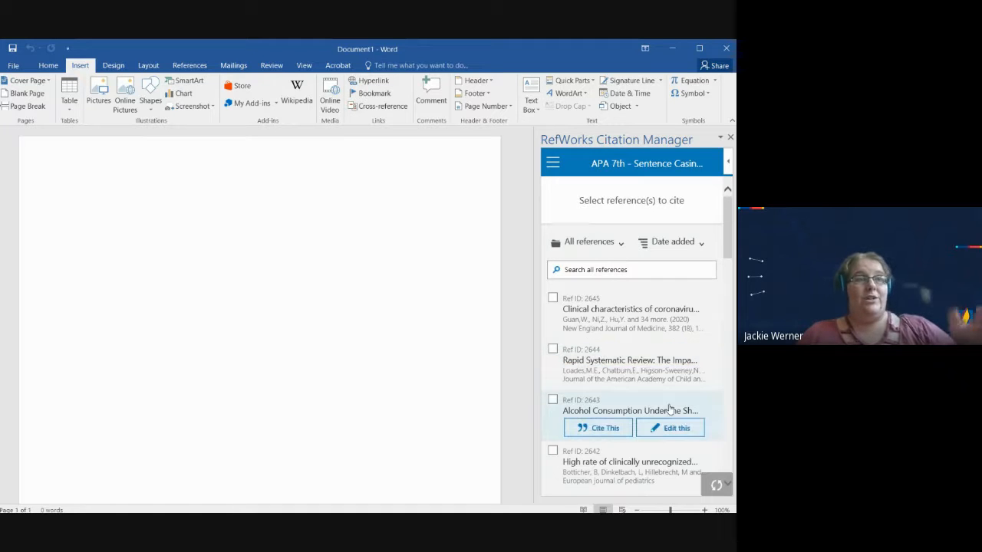
click(621, 245)
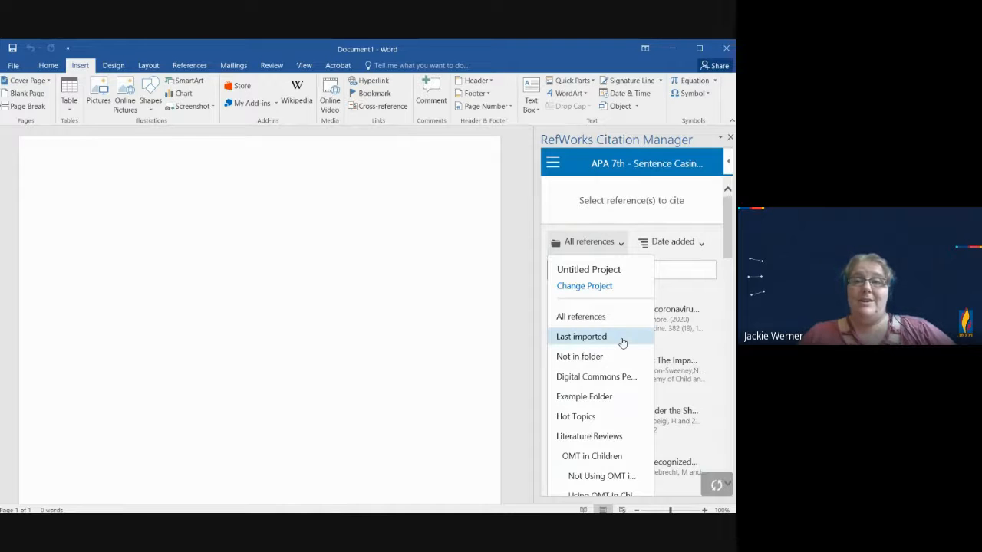
scroll(622, 343, down, 1)
scroll(622, 343, down, 2)
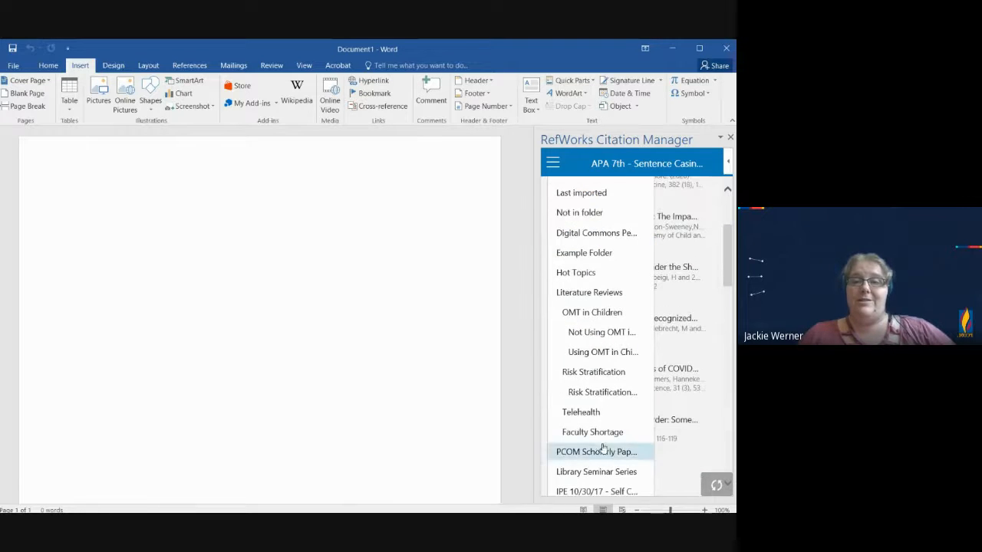
scroll(603, 448, down, 2)
scroll(602, 445, up, 5)
click(585, 300)
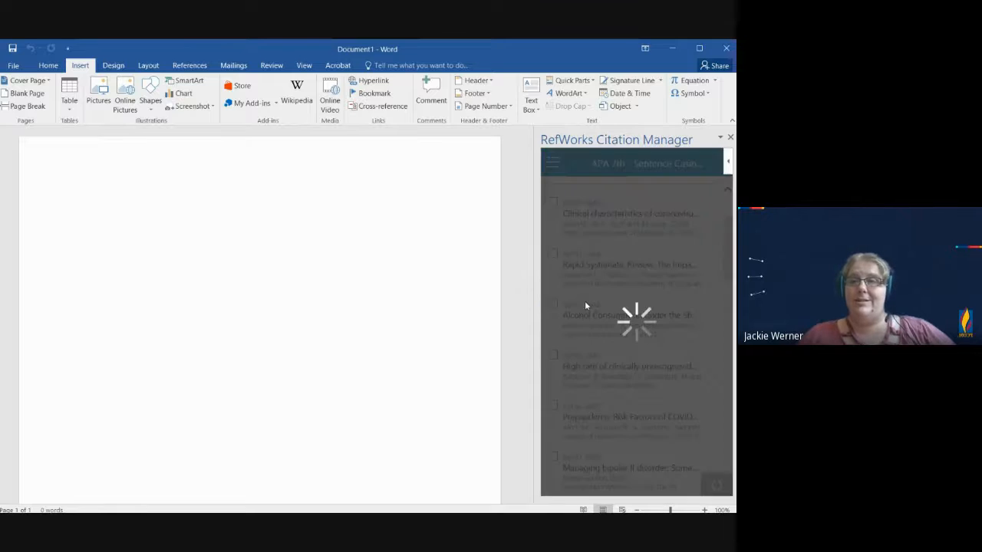
scroll(684, 350, up, 2)
click(653, 268)
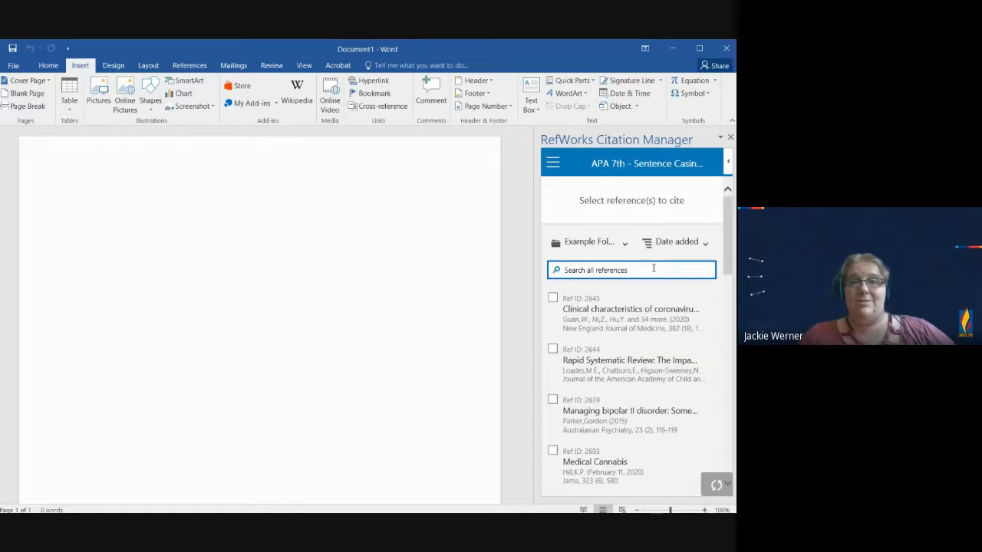
Step: Write "This is a reference." in the document and select the clinical characteristics of coronavirus reference for citing
click(224, 201)
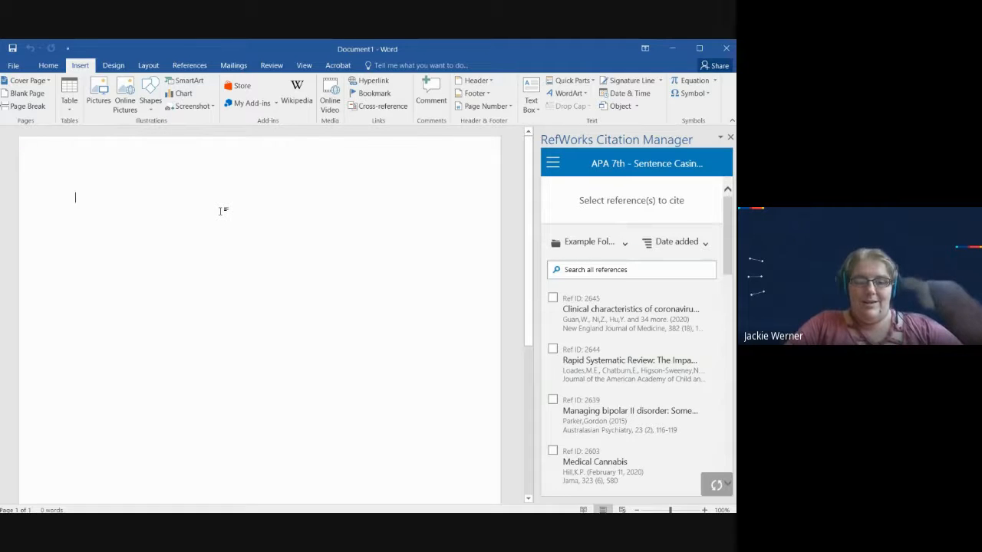
text(This is a r)
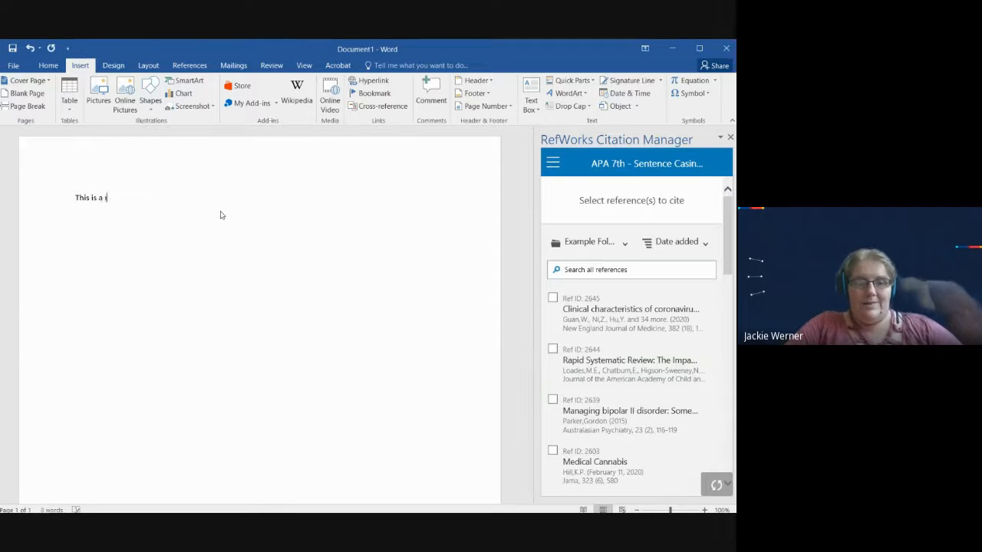
text(eference.)
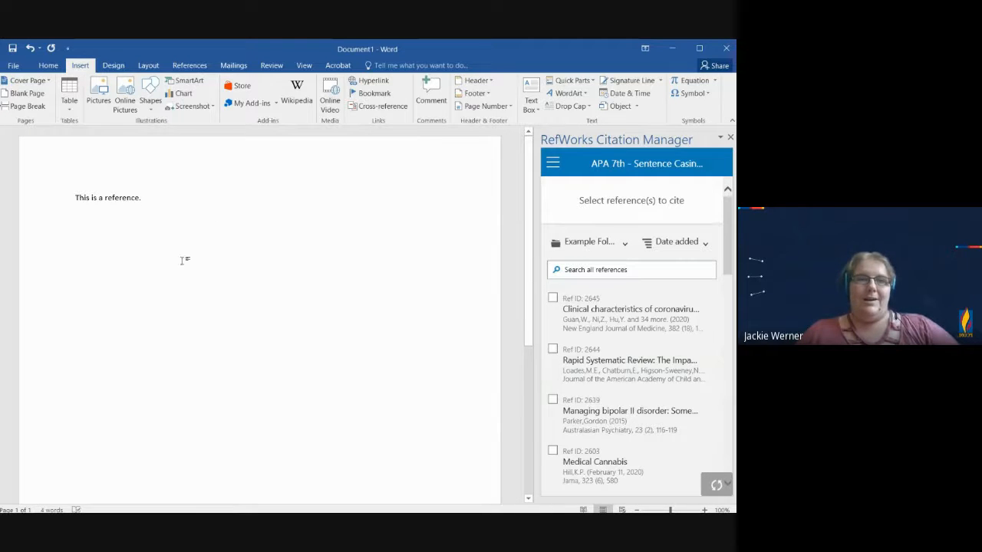
mouse_move(672, 319)
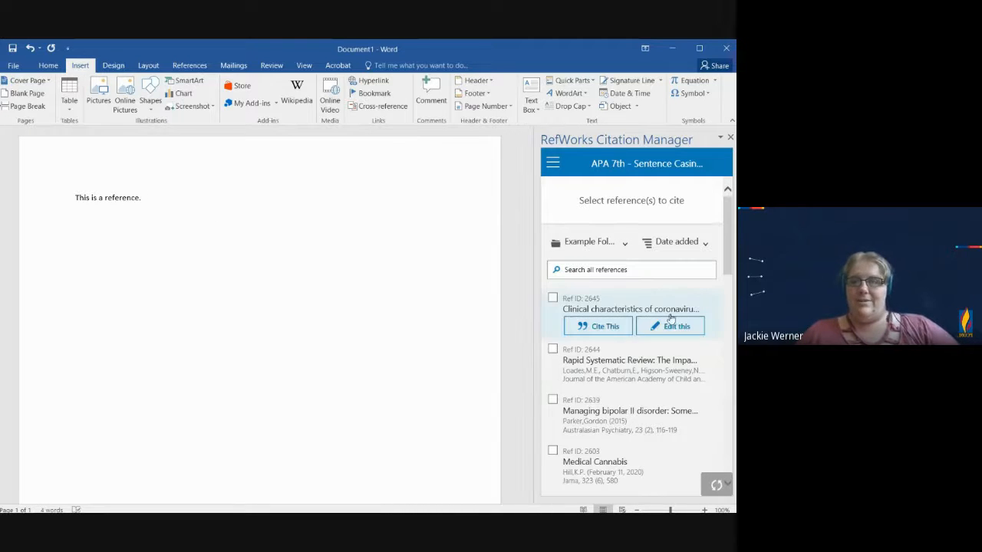
click(554, 298)
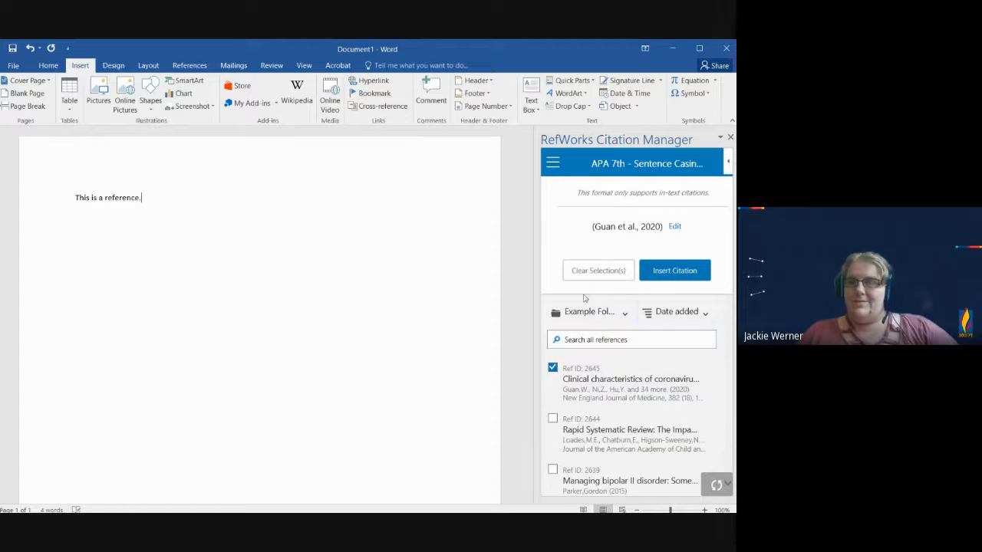
mouse_move(560, 371)
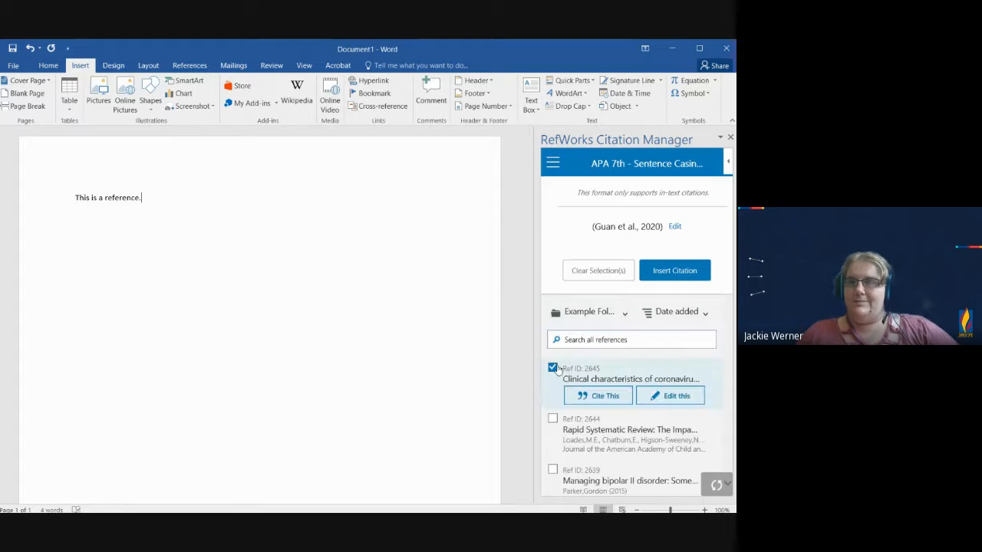
Step: Change the citation style to AMA 11th - American Medical Association, 11th Edition from the recent styles and update the document
click(553, 163)
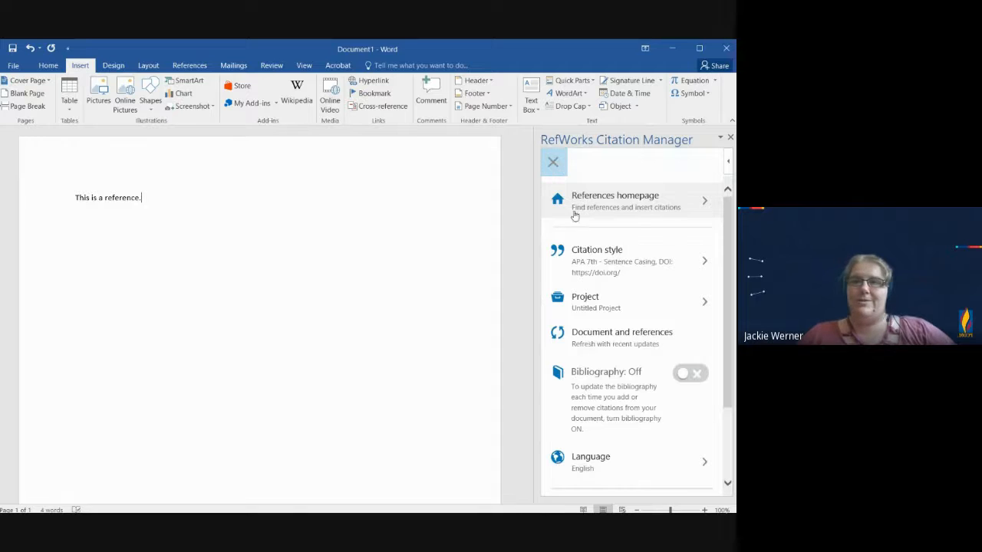
click(666, 264)
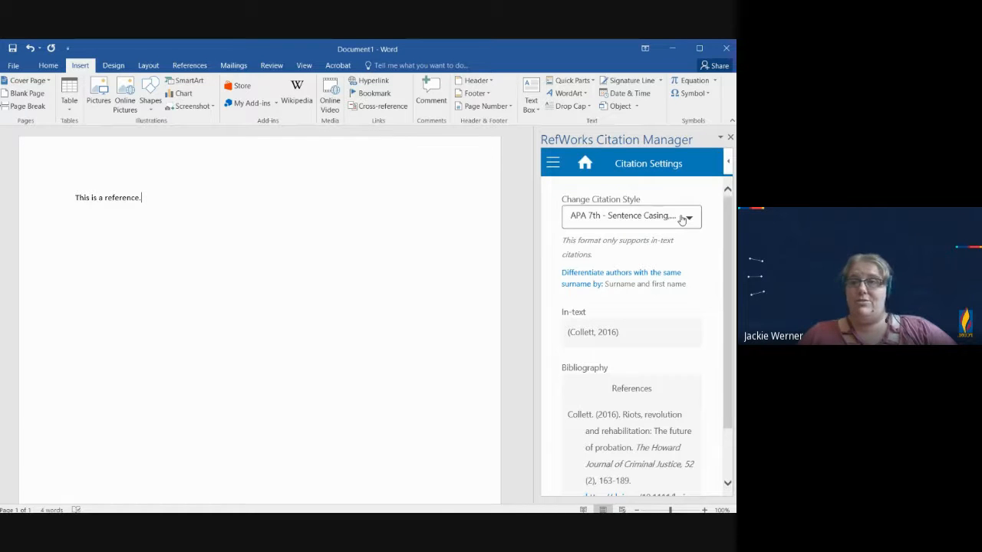
click(682, 219)
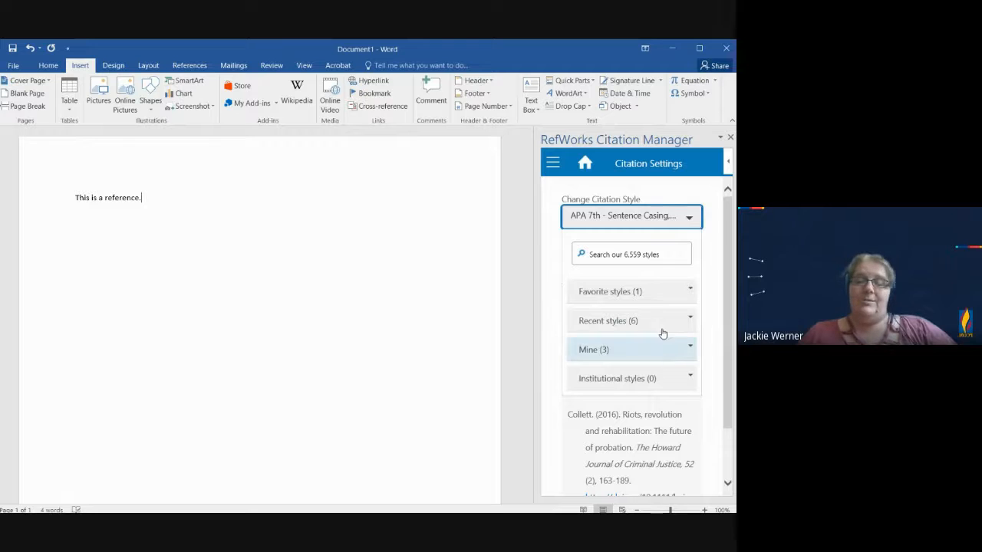
click(656, 255)
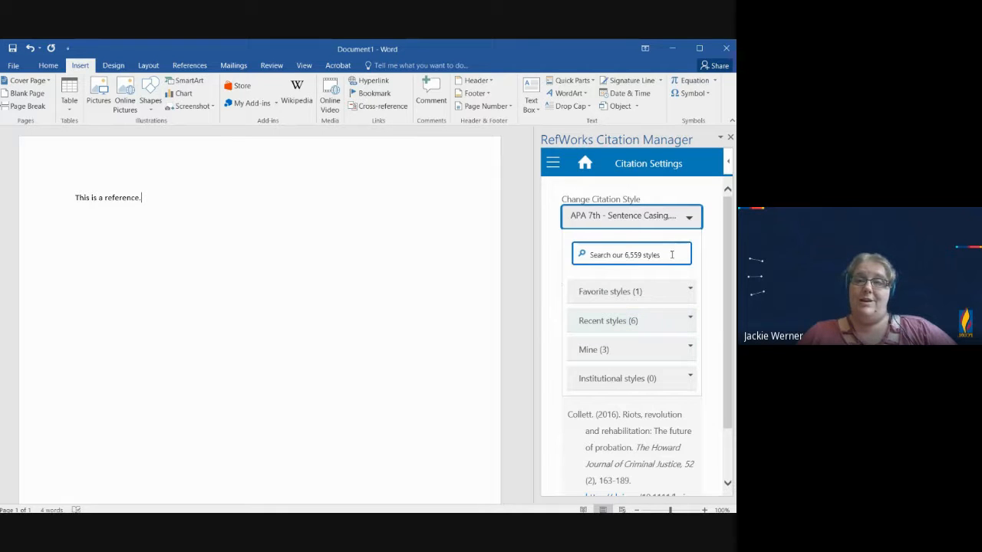
click(675, 325)
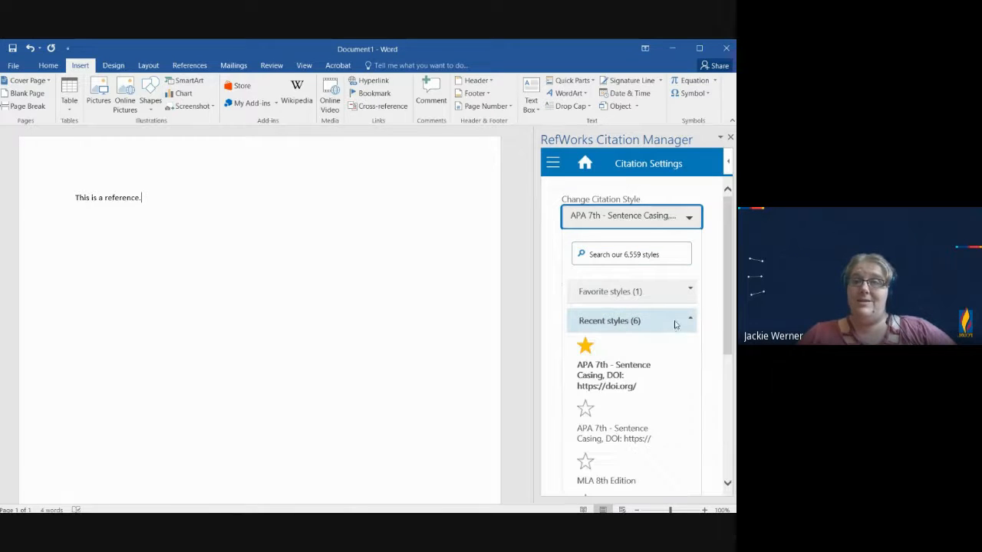
scroll(675, 325, down, 1)
scroll(675, 326, down, 1)
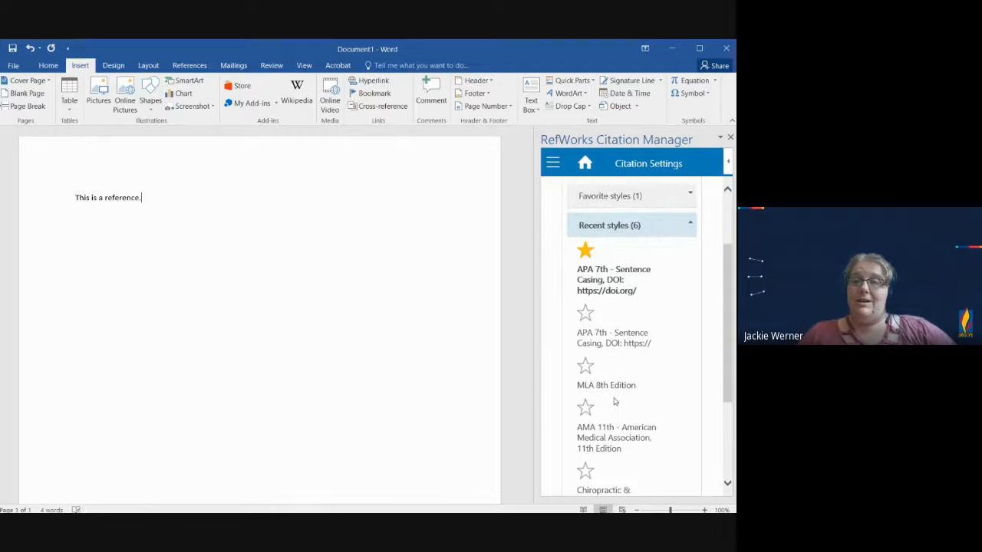
scroll(634, 390, down, 1)
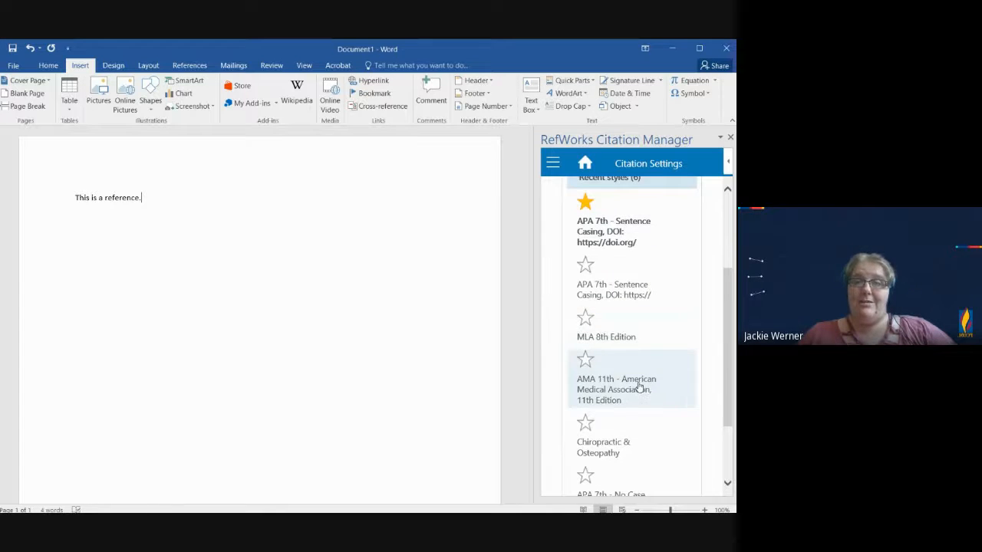
click(636, 386)
scroll(678, 311, up, 2)
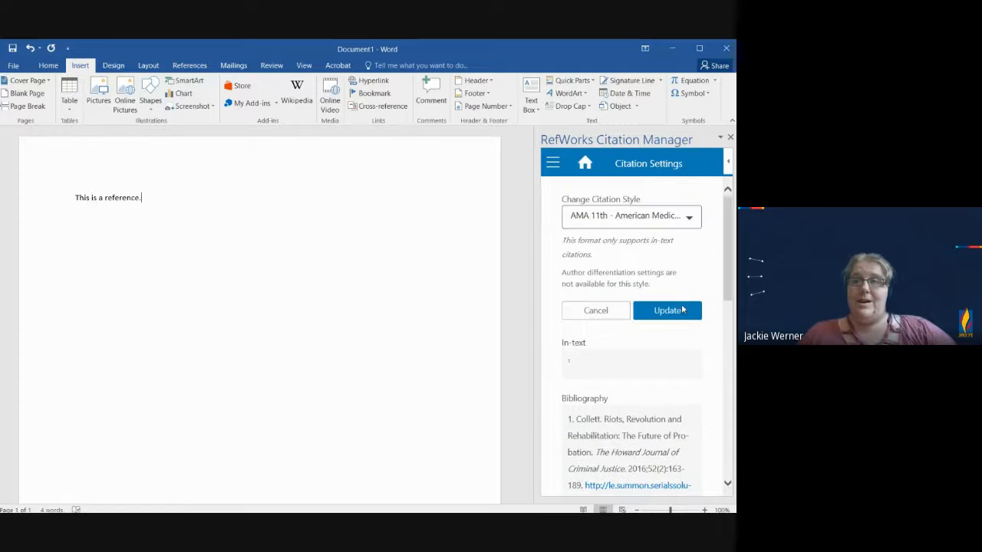
click(680, 312)
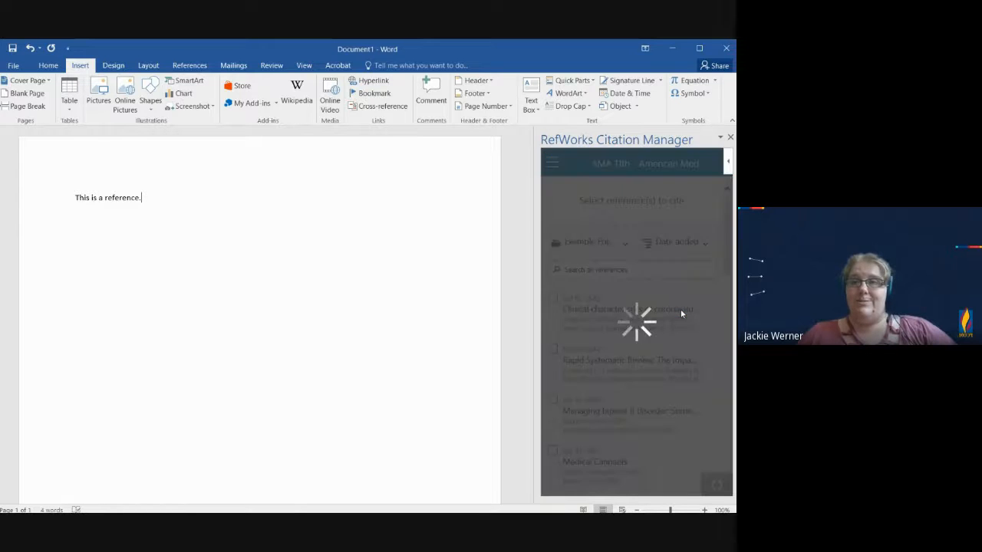
Step: Cite the clinical characteristics of coronavirus reference after the sentence, add blank lines below it and turn the bibliography on
mouse_move(552, 301)
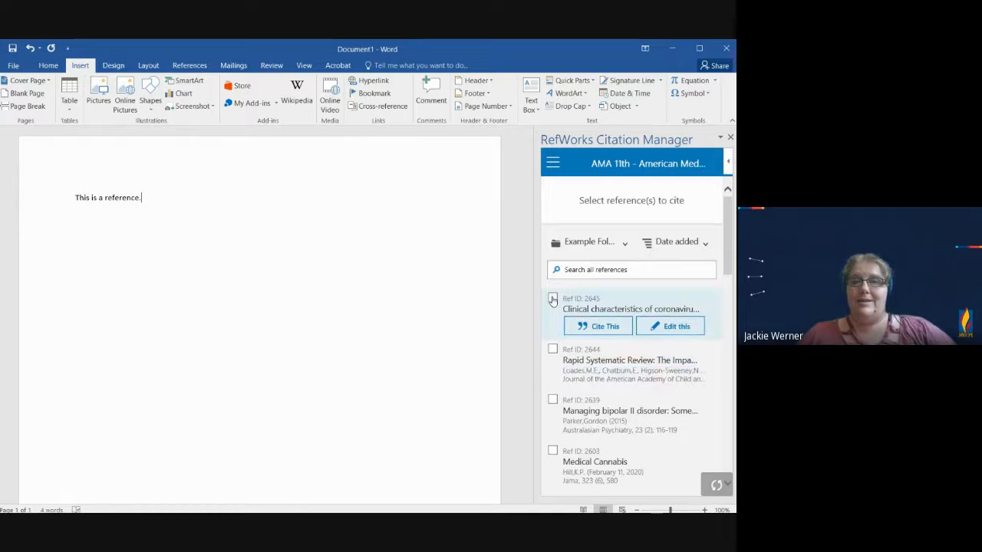
click(588, 328)
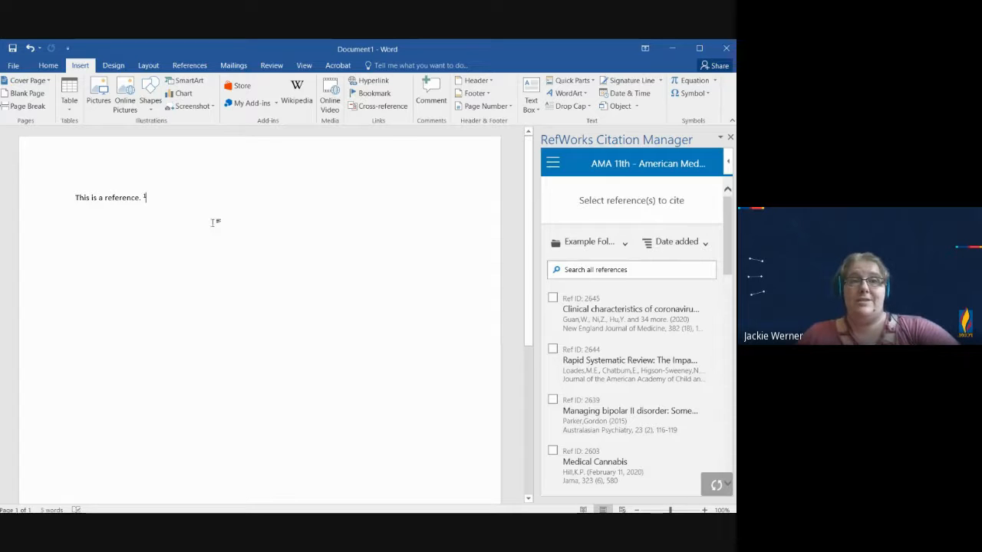
key(Return)
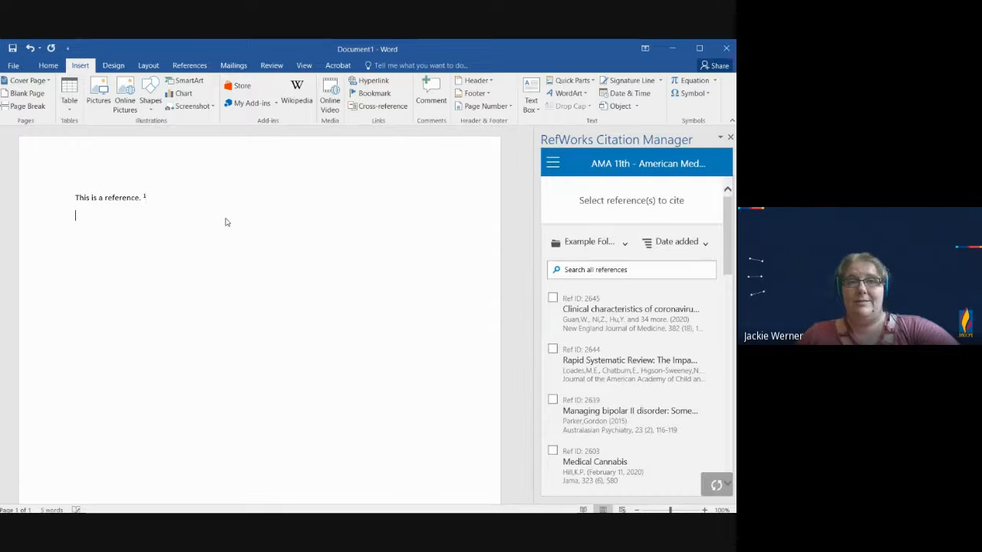
click(551, 164)
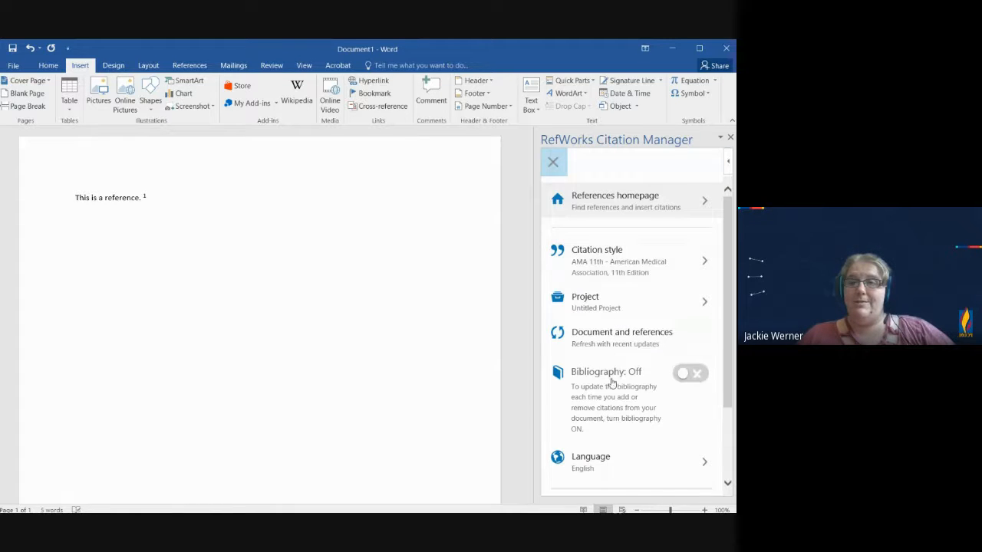
click(685, 375)
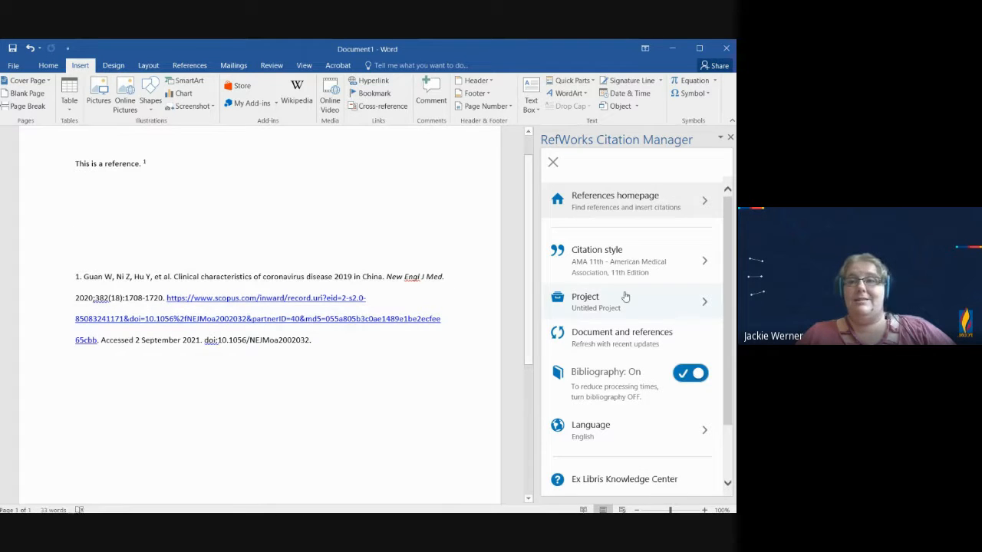
Step: Change the citation style to MLA 8th Edition from the recent styles and update the document's citation and bibliography
click(680, 258)
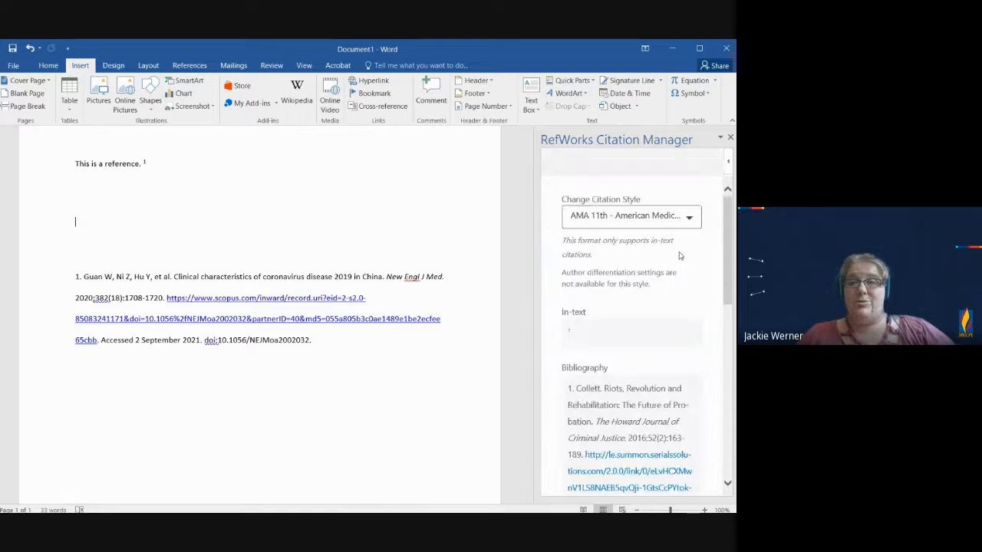
click(685, 219)
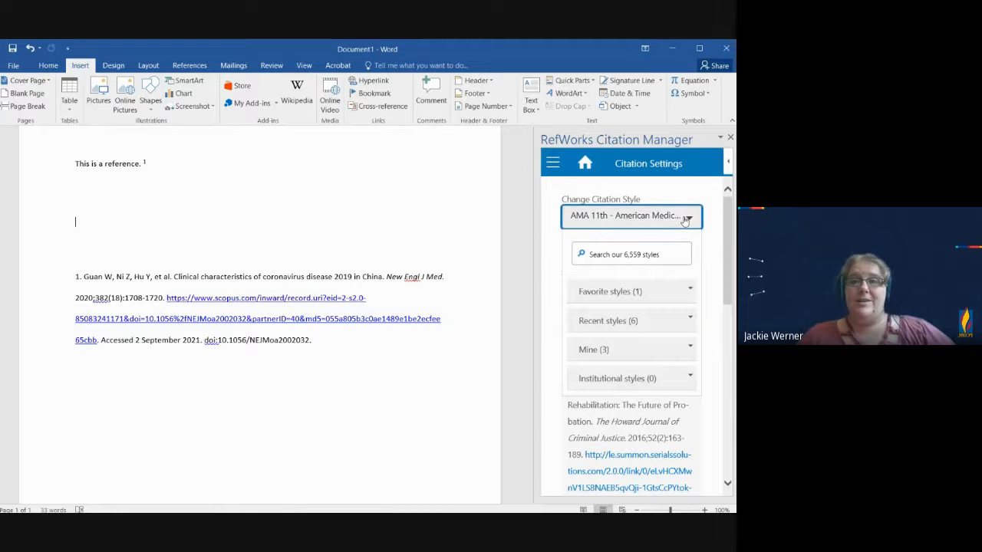
click(665, 322)
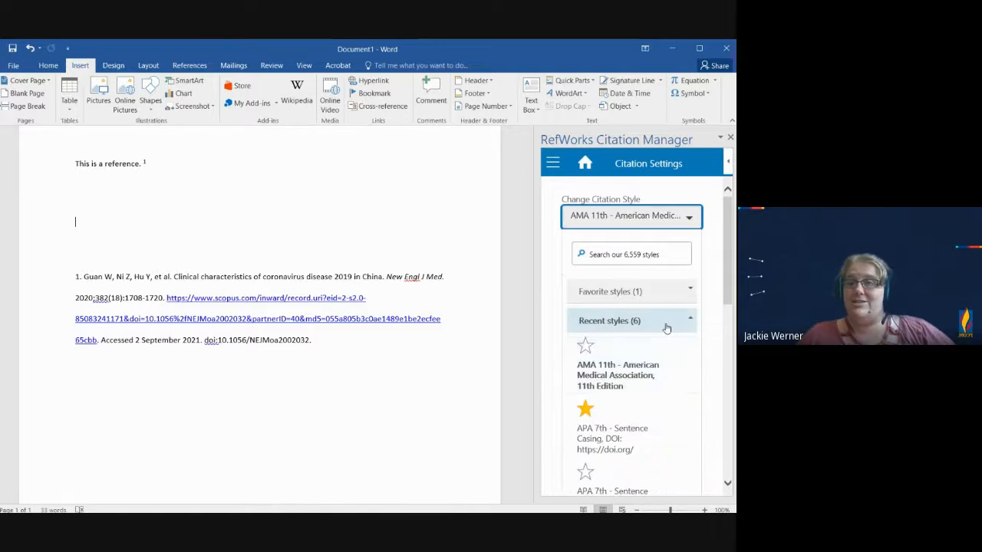
scroll(652, 380, down, 5)
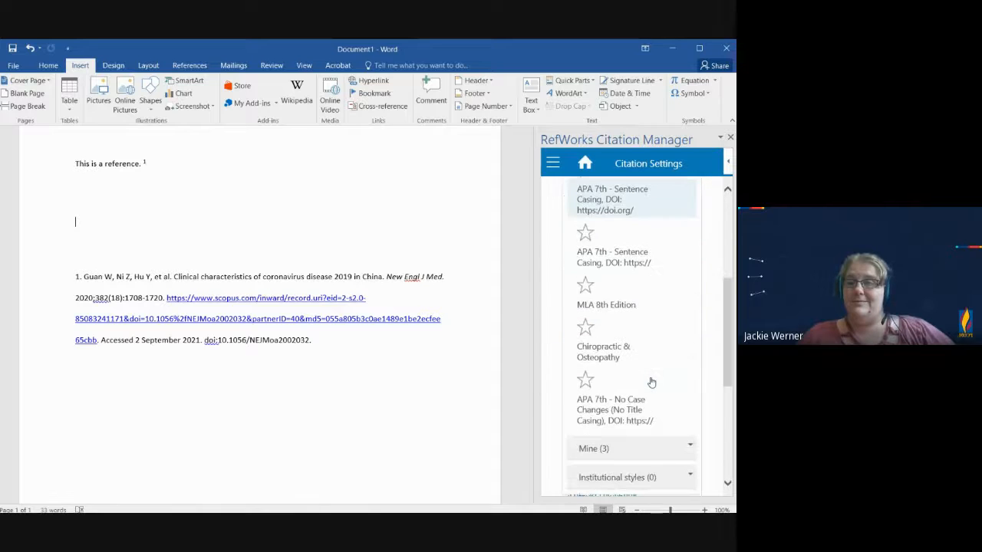
click(609, 307)
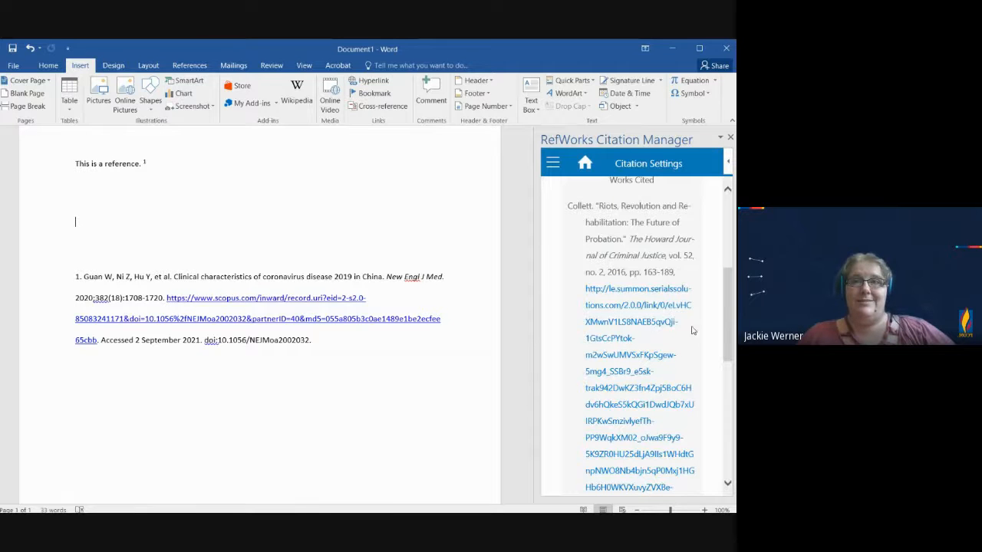
scroll(704, 261, up, 5)
click(666, 310)
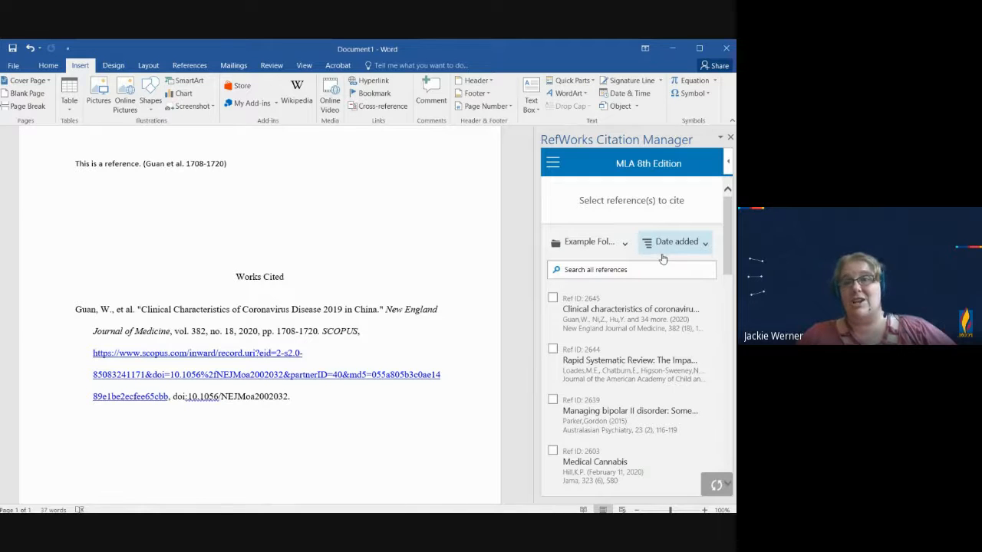
Step: Switch the citation style back to AMA 11th - American Medical Association, 11th Edition from the recent styles and update the document
mouse_move(685, 295)
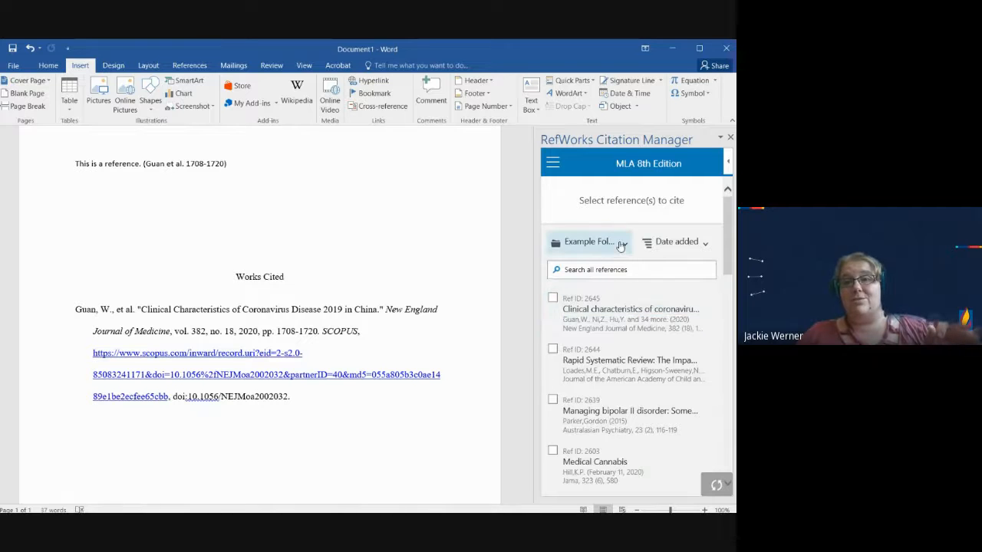
click(549, 166)
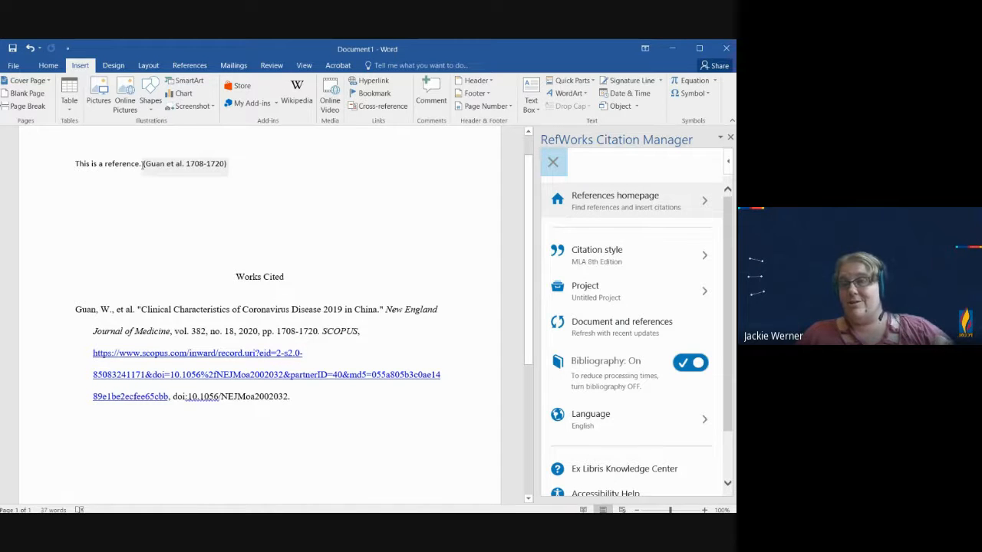
click(658, 263)
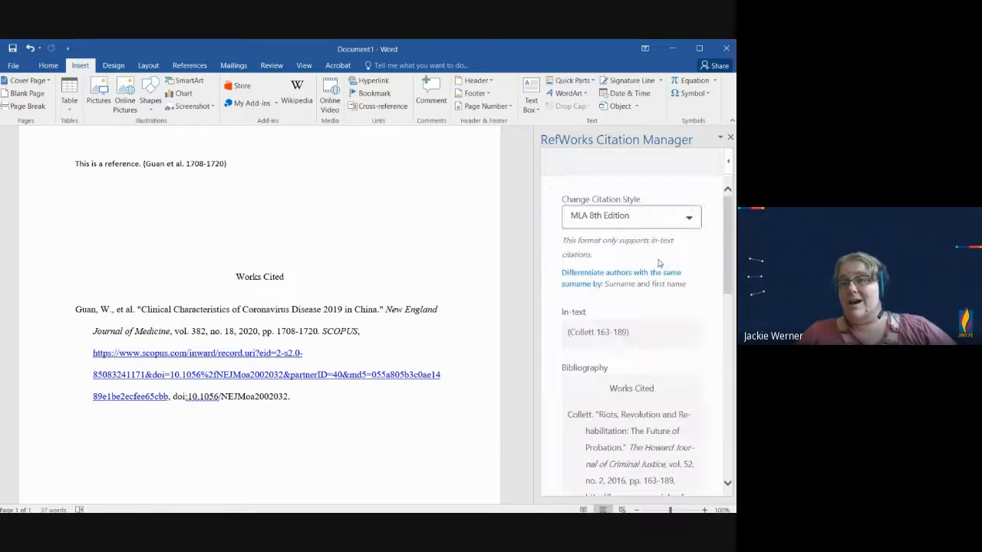
click(673, 221)
click(675, 320)
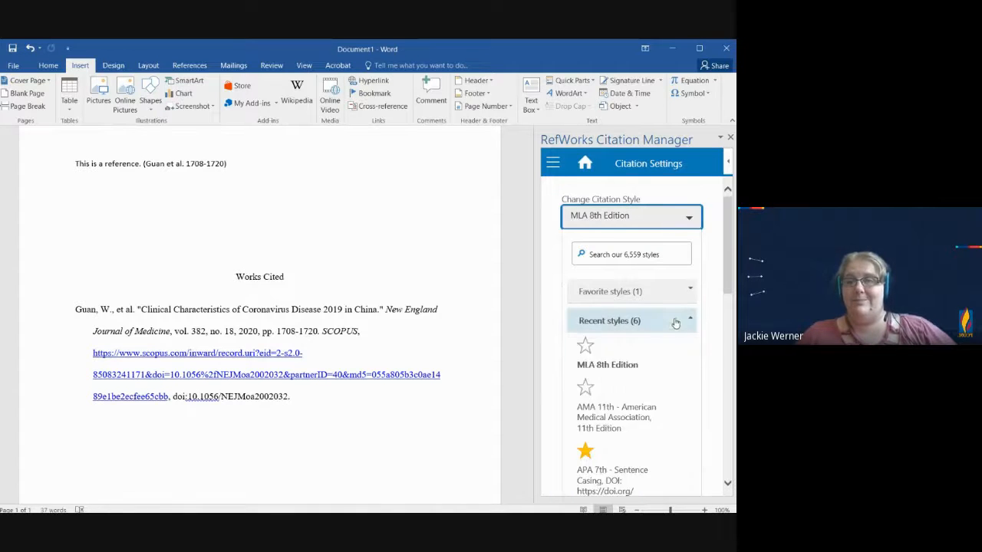
scroll(666, 367, down, 1)
scroll(667, 367, down, 3)
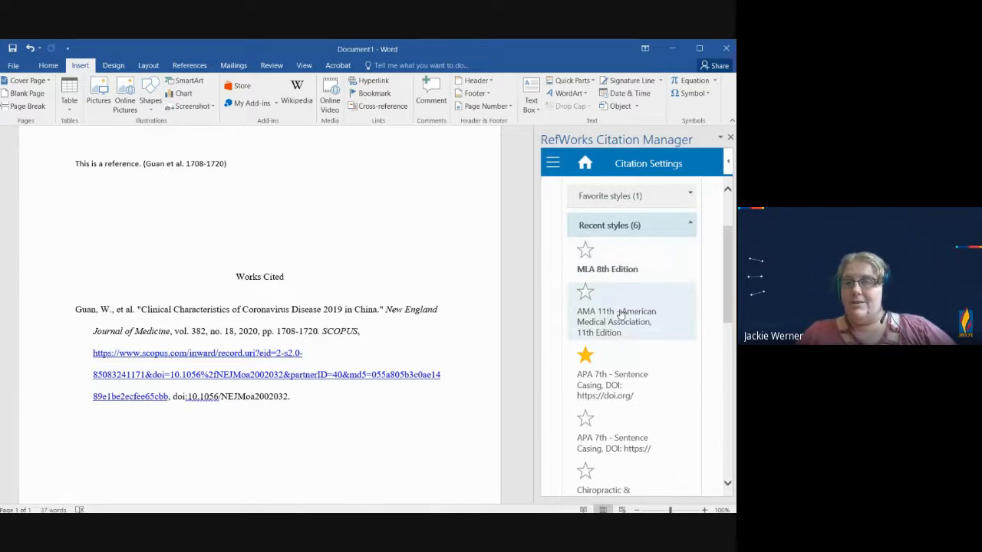
click(619, 322)
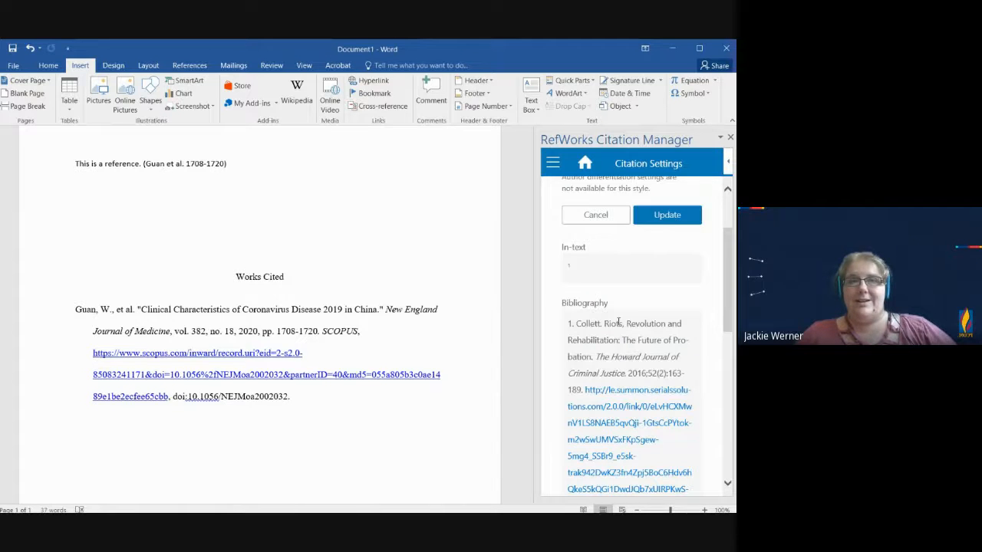
click(667, 215)
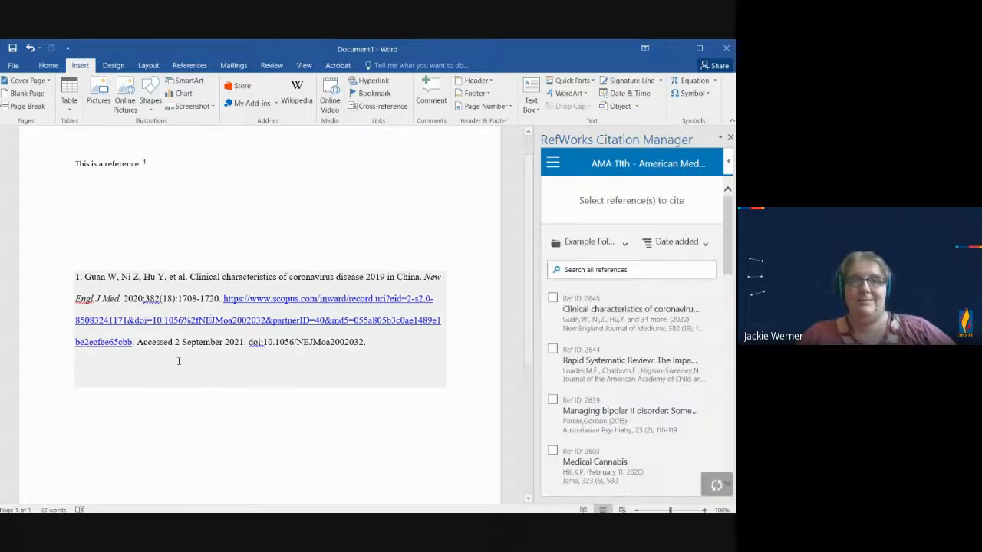
Step: Write "This is an earlier reference." before the existing sentence and cite the managing bipolar II disorder reference after it
click(176, 164)
click(187, 174)
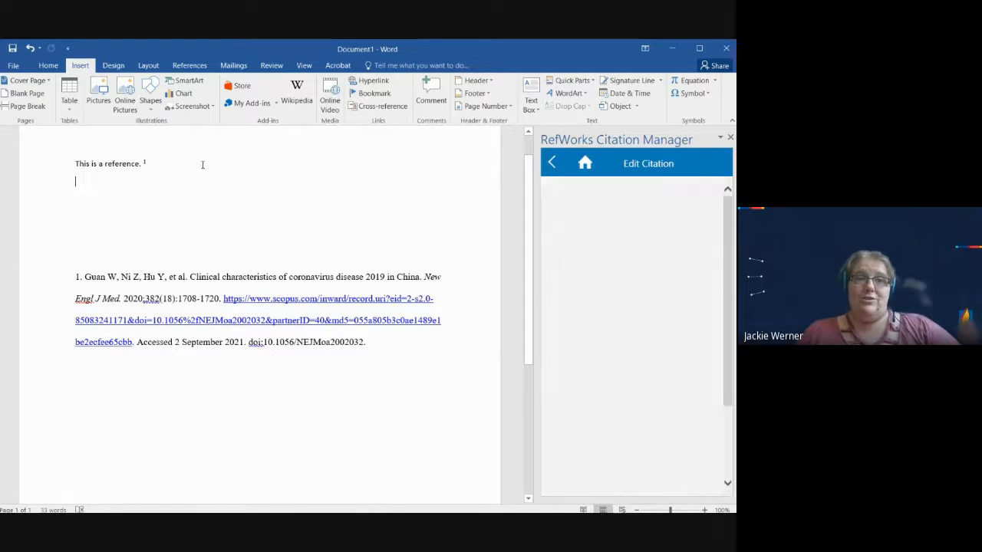
click(202, 164)
click(74, 165)
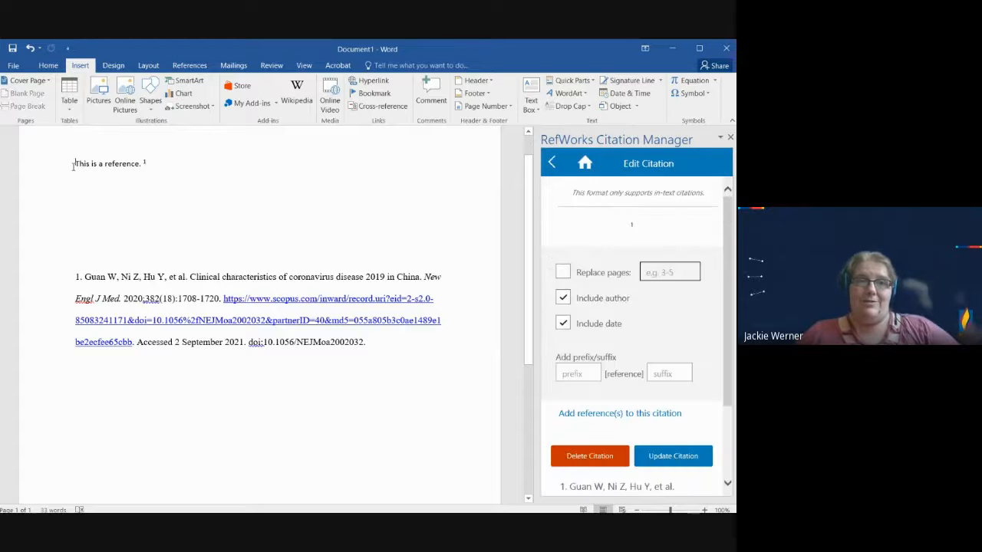
text(This is an)
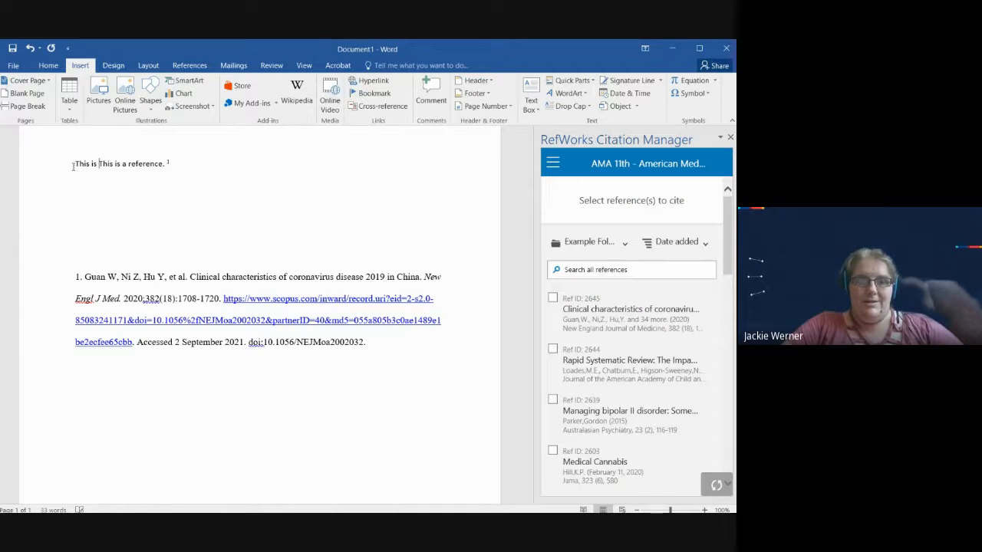
text( earlier refer)
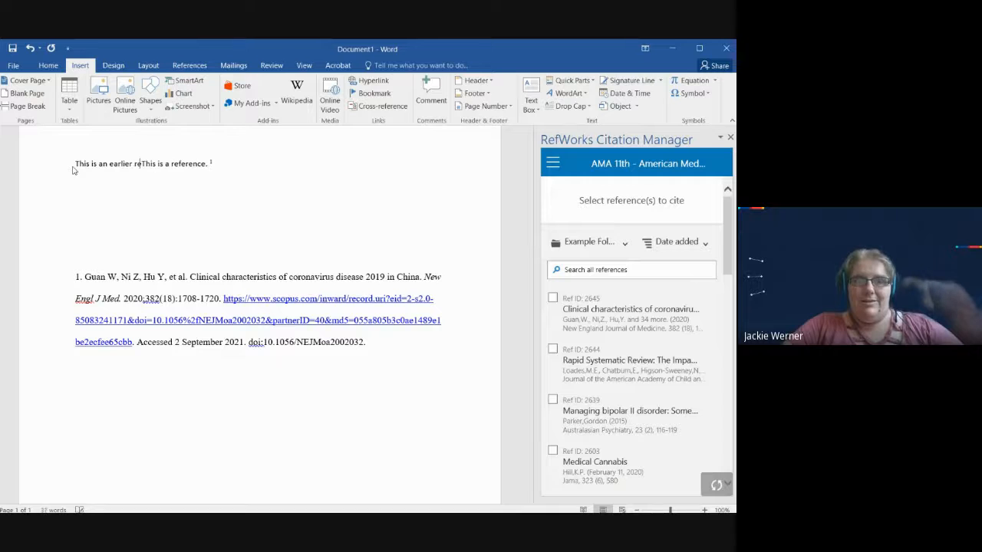
text(ence.)
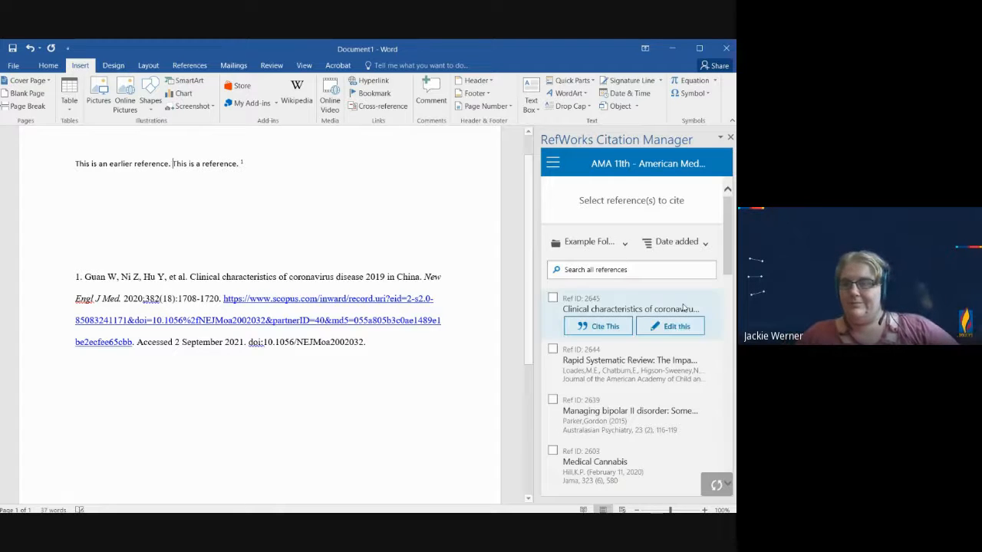
mouse_move(605, 433)
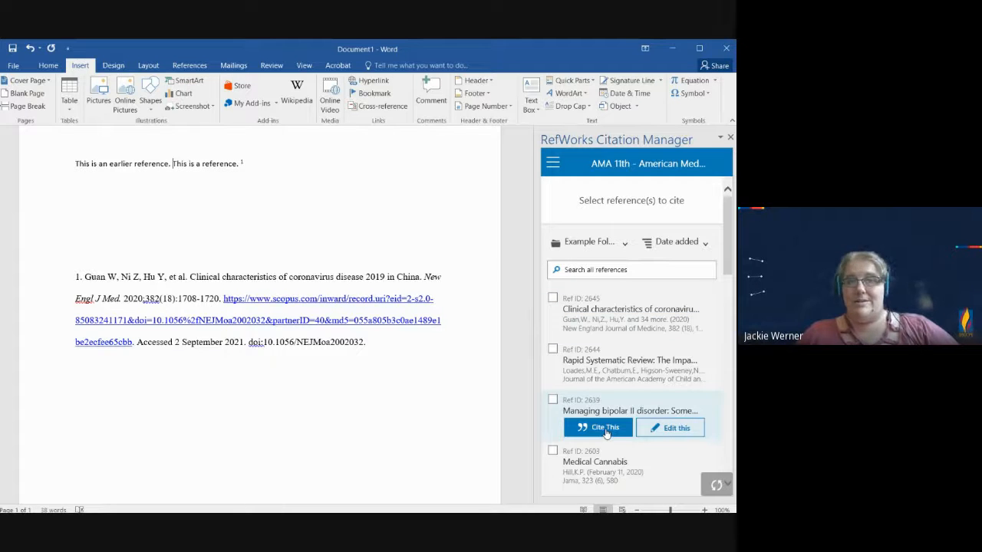
click(605, 429)
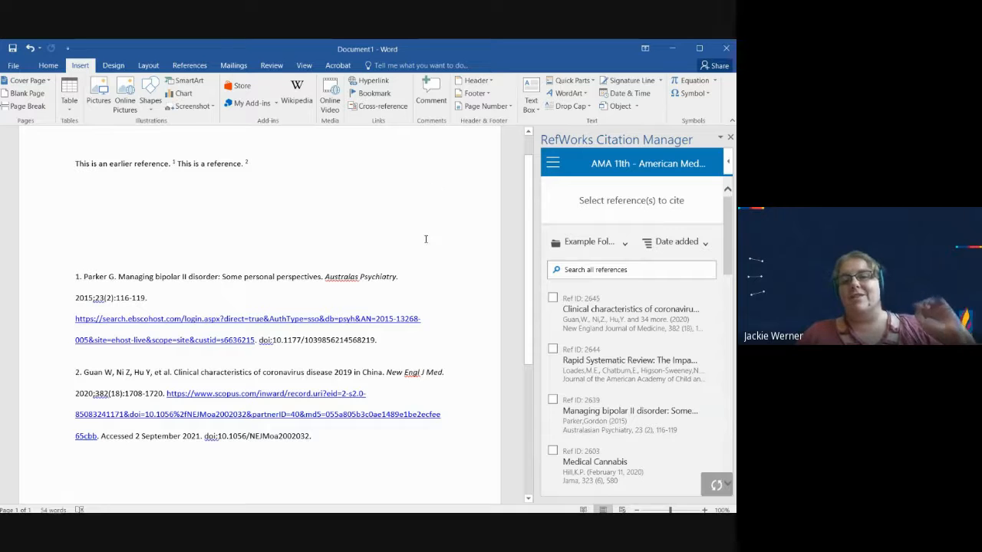
Step: Write "This is Reference 1." after the second citation and cite the managing bipolar II disorder reference again
click(269, 165)
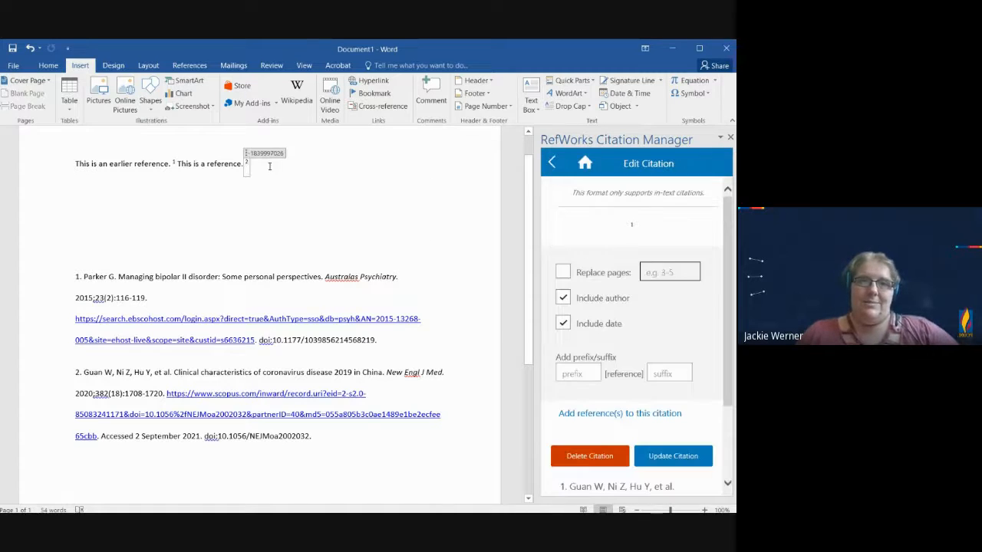
text(This is)
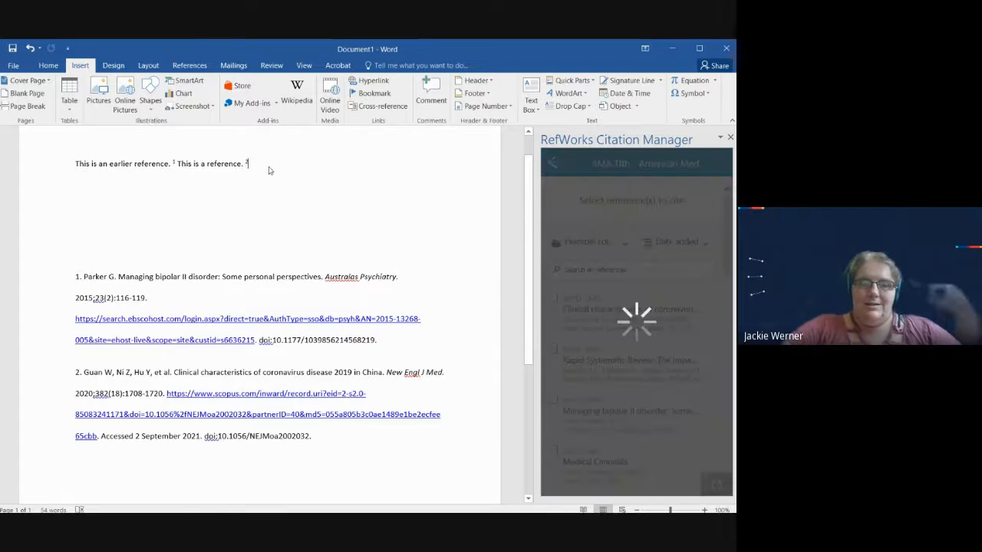
text( Reference)
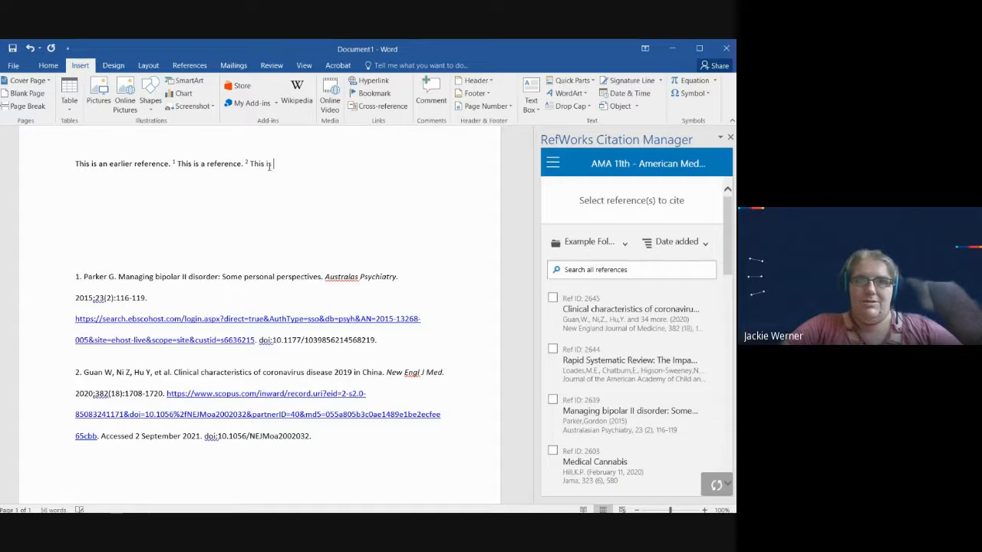
text( 1.)
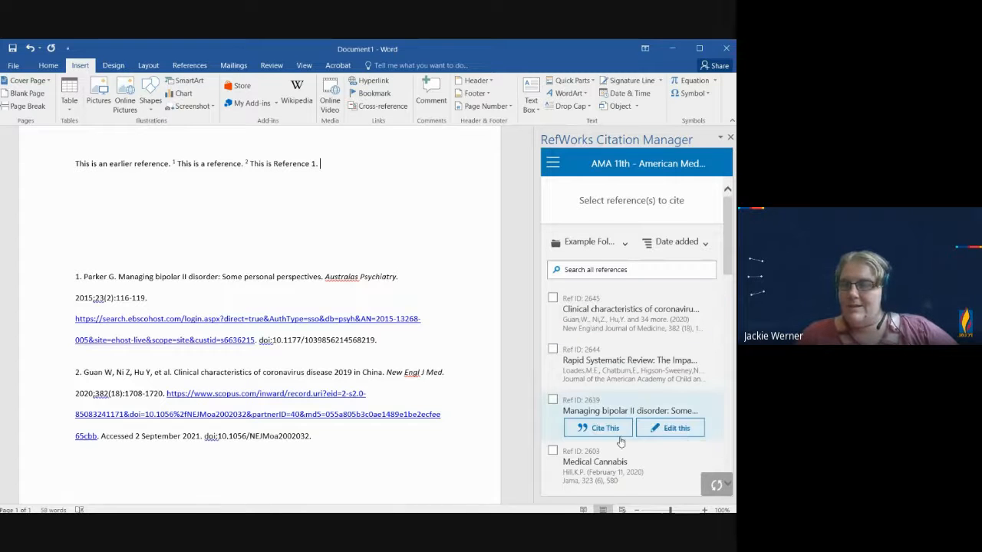
click(616, 428)
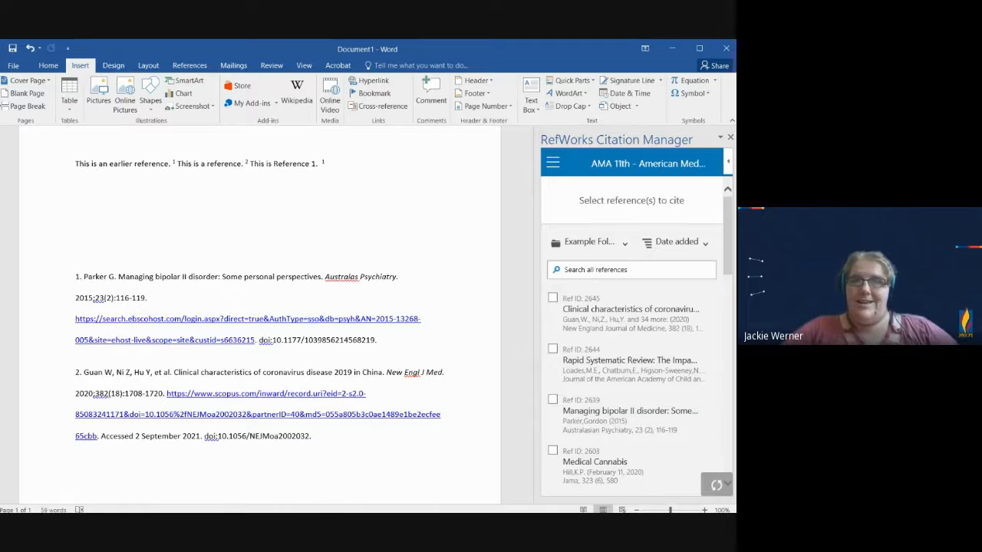
click(323, 163)
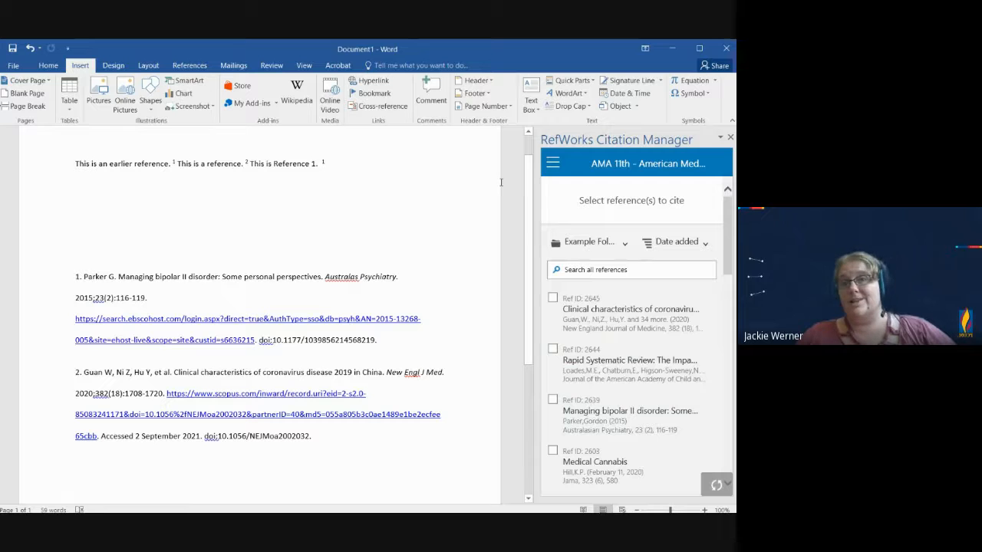
click(370, 216)
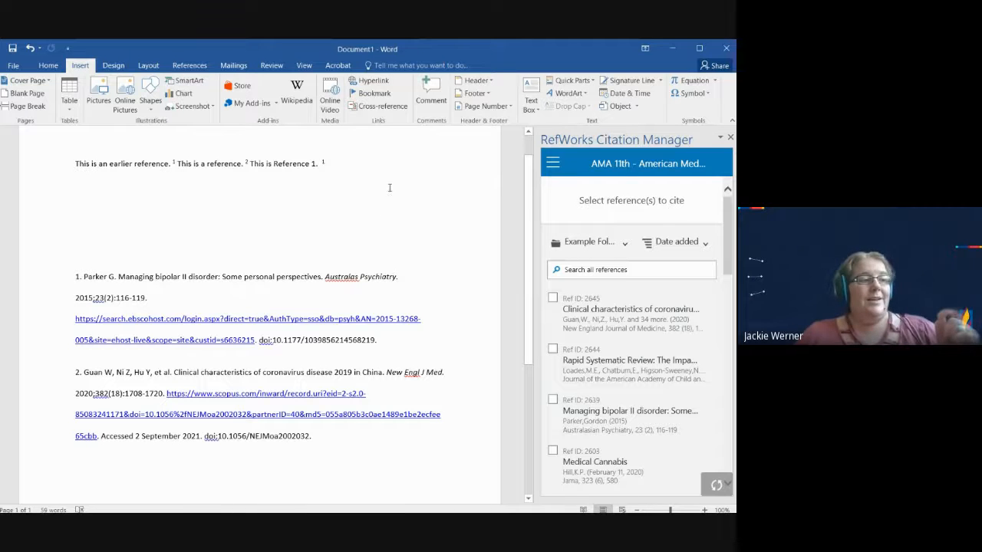